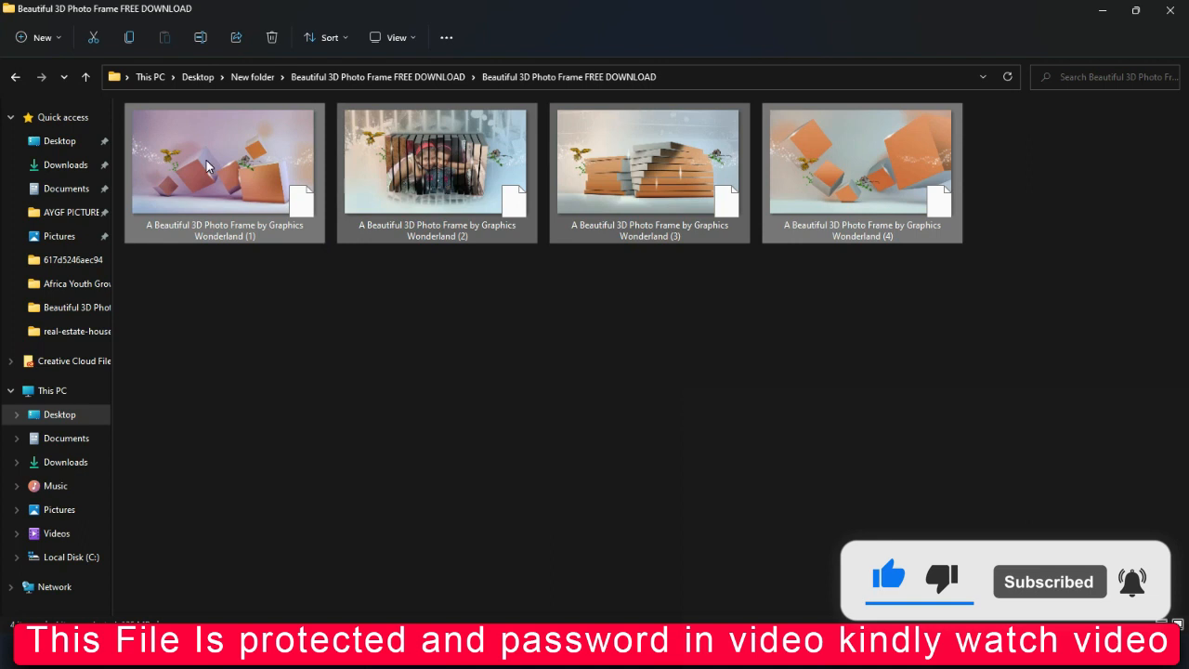
Select all four PSD files in the folder and inspect their combined file properties
click(226, 242)
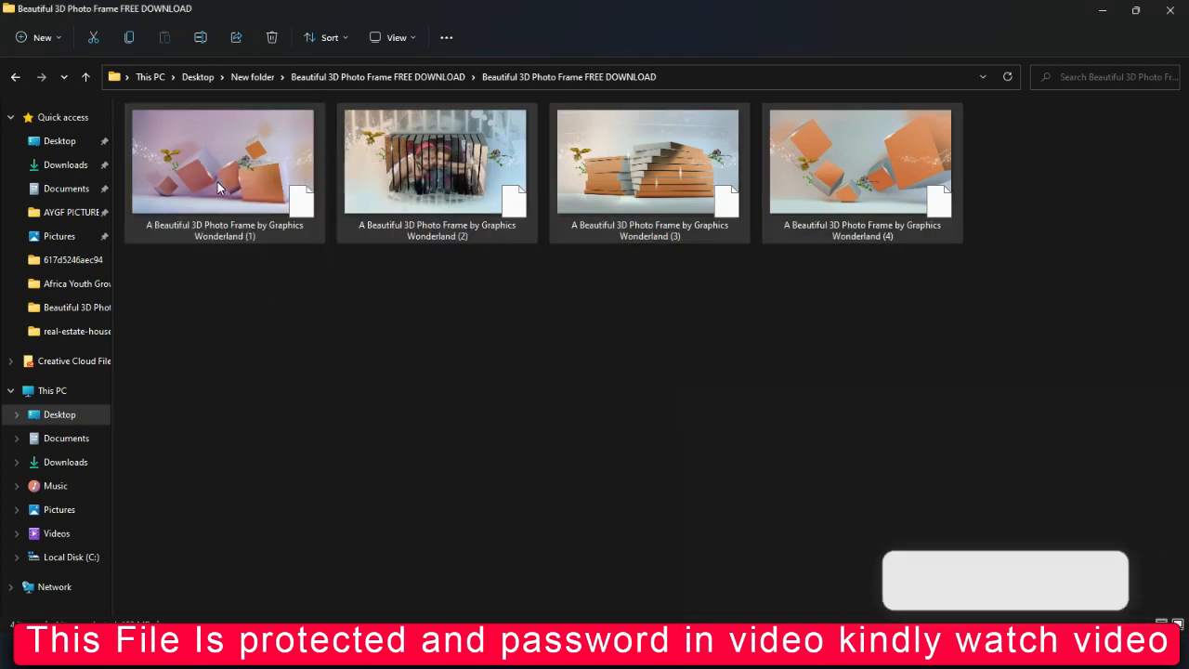
click(220, 188)
right_click(220, 181)
click(533, 340)
key(ctrl+a)
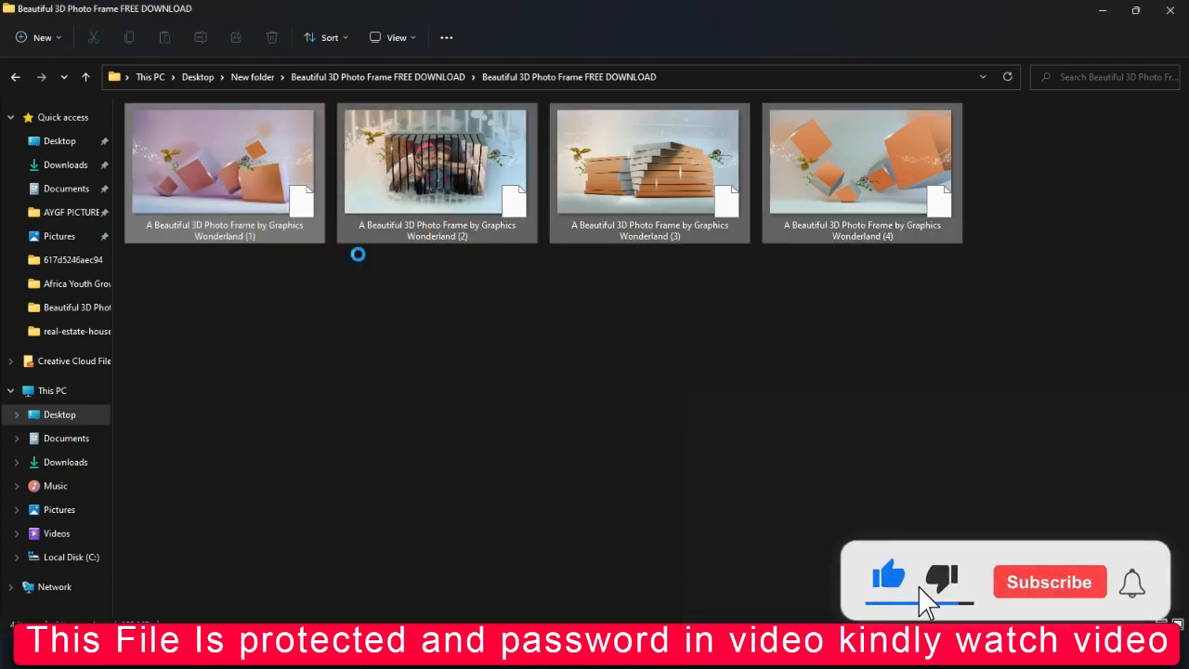
right_click(273, 207)
click(317, 323)
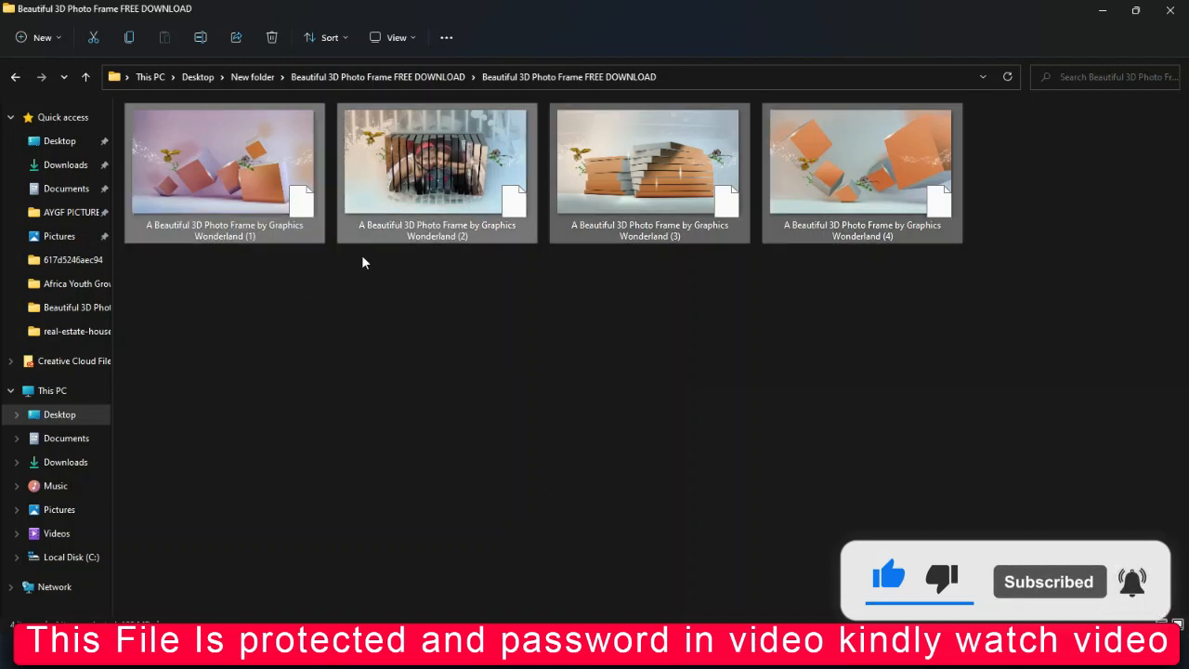
click(392, 568)
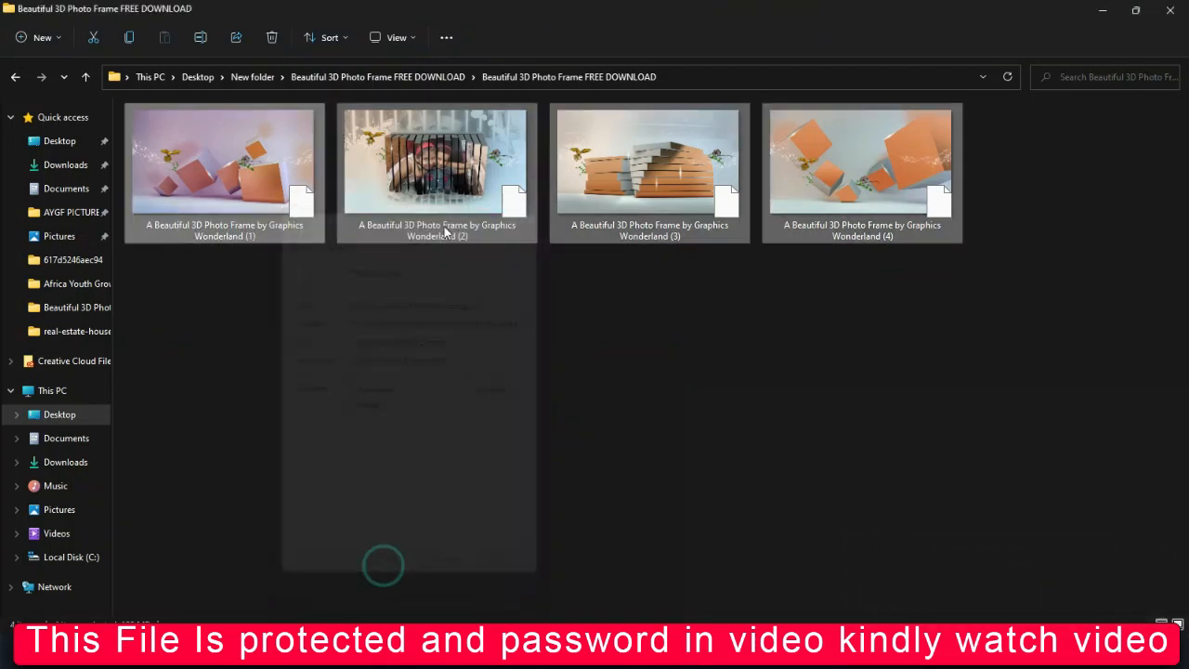
click(403, 369)
Open "A Beautiful 3D Photo Frame by Graphics Wonderland (1)" in Photoshop and expand its 04 layer group
click(232, 199)
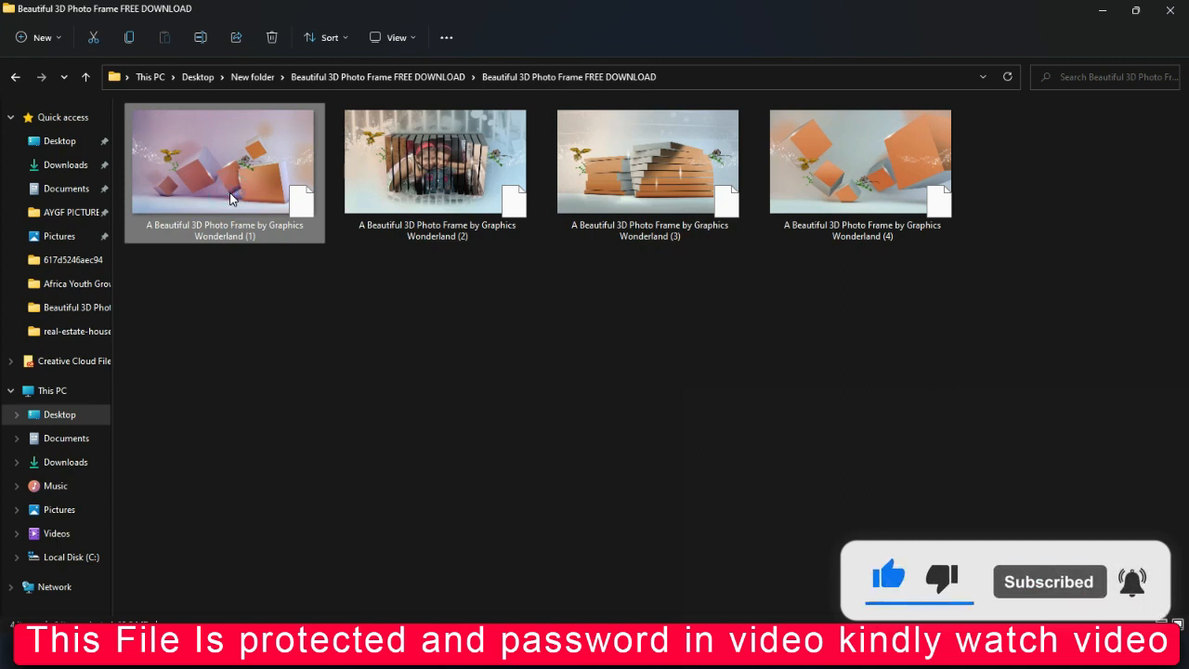
double_click(232, 198)
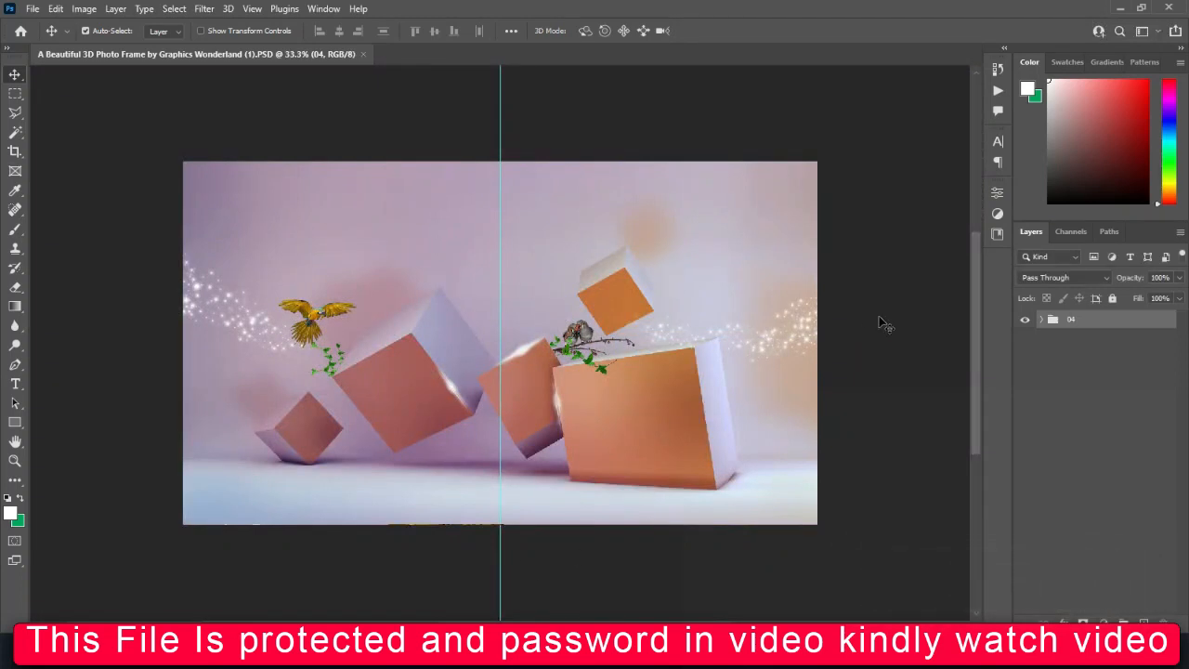
click(1042, 320)
click(645, 451)
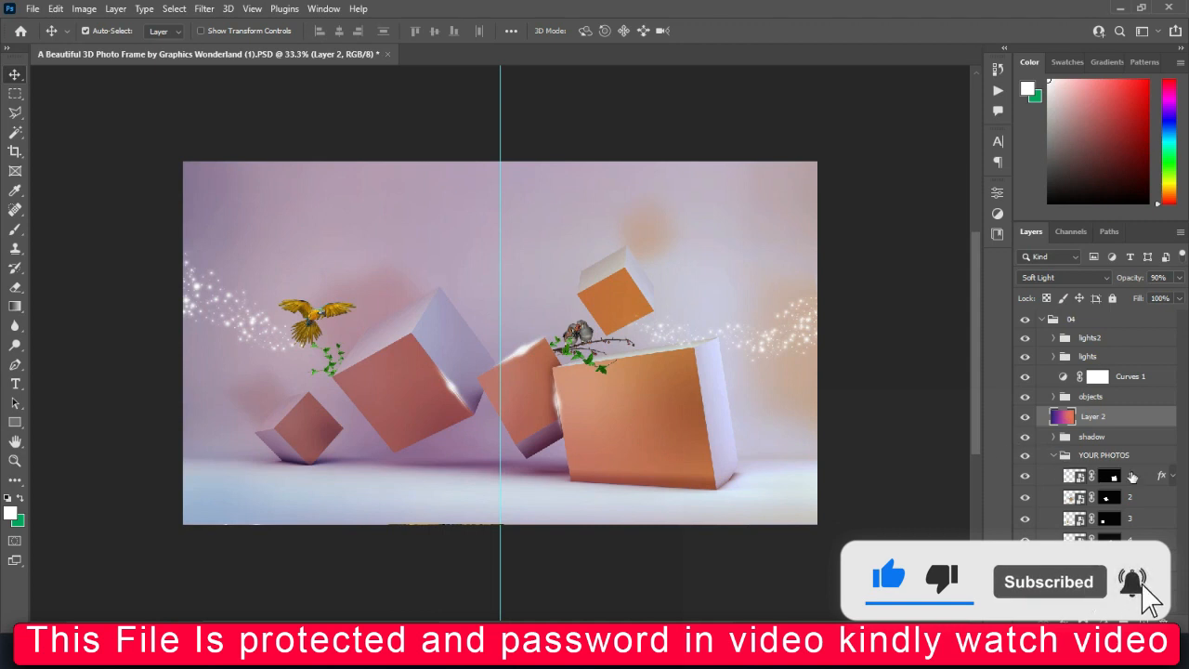
Examine the numbered photo layers in the YOUR PHOTOS group and expand the wall group
click(1080, 480)
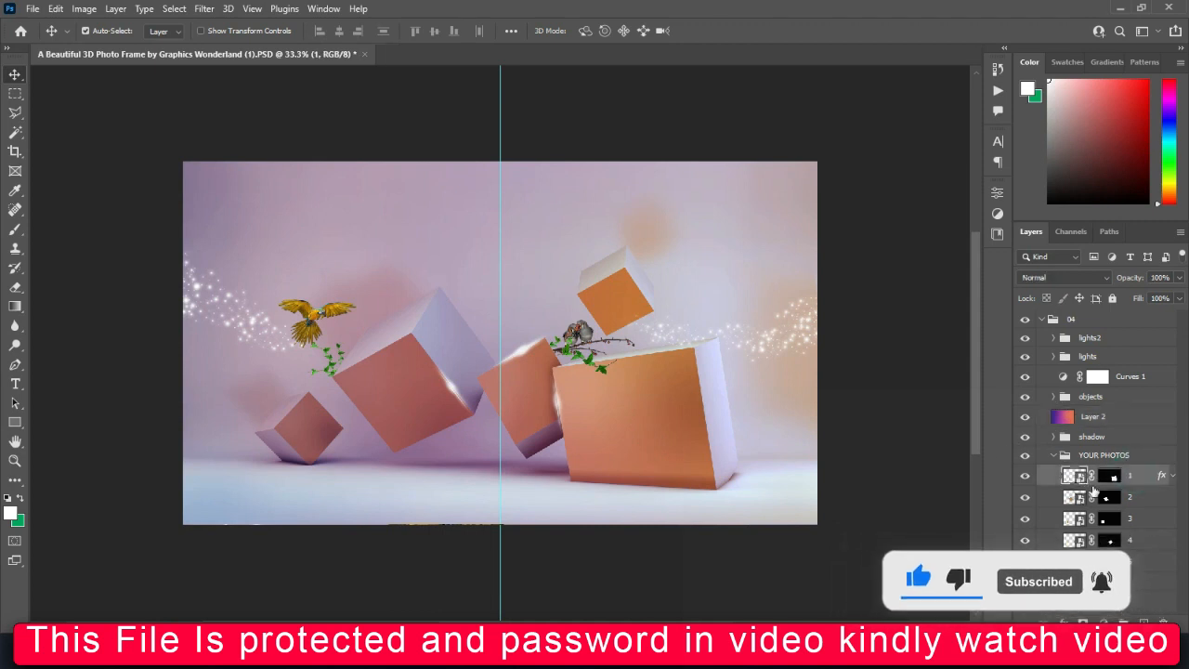
click(1129, 499)
scroll(1117, 569, down, 1)
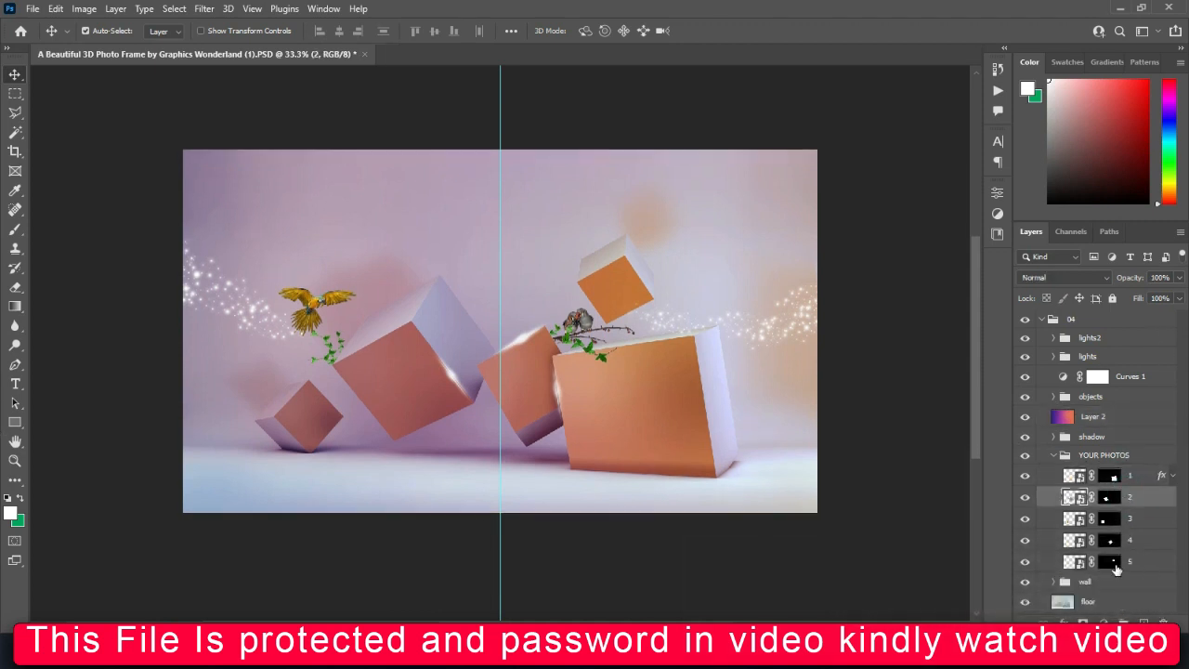
click(1053, 582)
mouse_move(1187, 523)
mouse_down()
mouse_move(1179, 595)
mouse_move(1168, 517)
mouse_up()
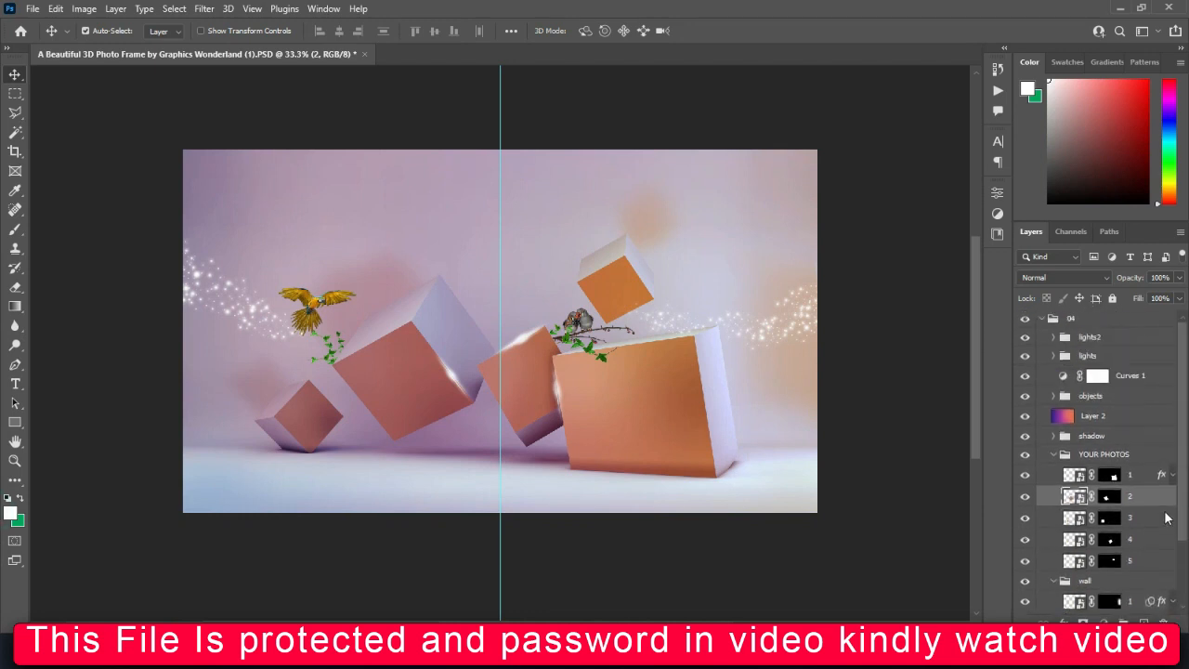
Open the smart object of photo layer 1 and place picture 1 (22) from the PHOTOS folder into it
double_click(1076, 496)
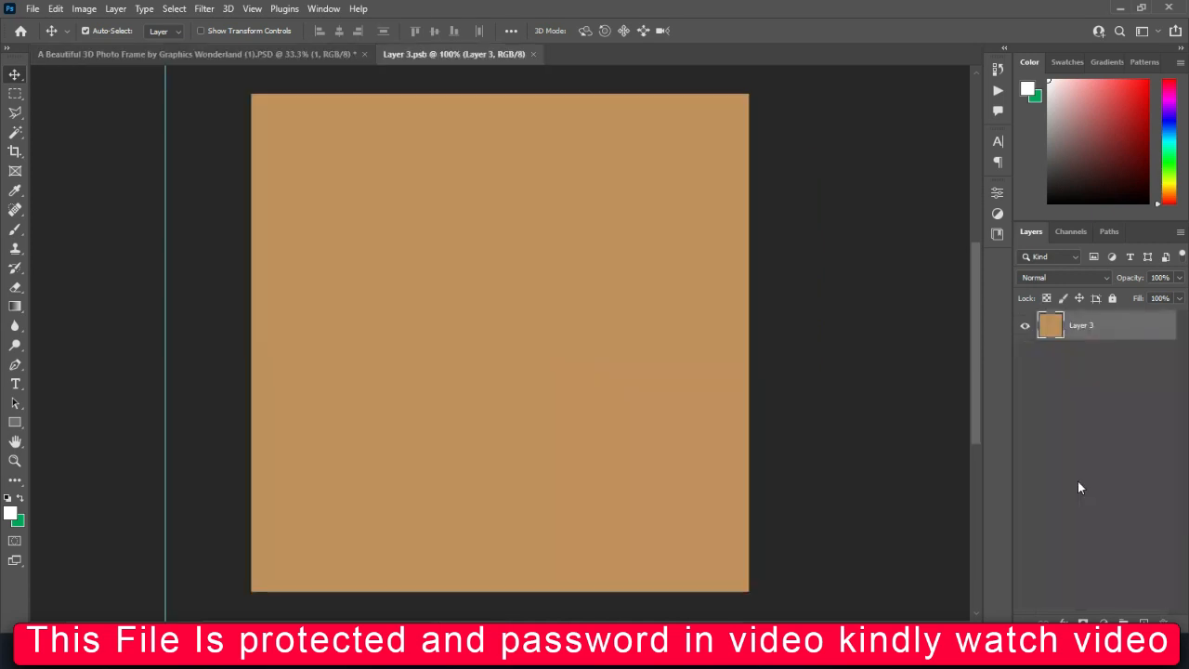
mouse_move(468, 650)
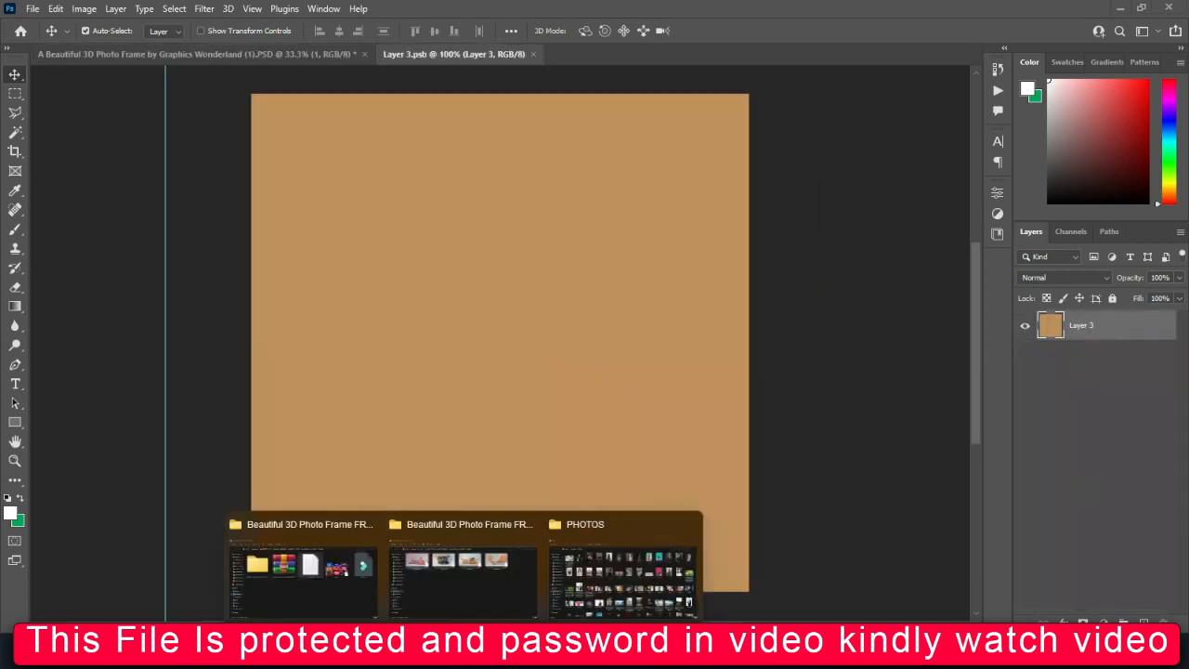
click(599, 588)
click(578, 421)
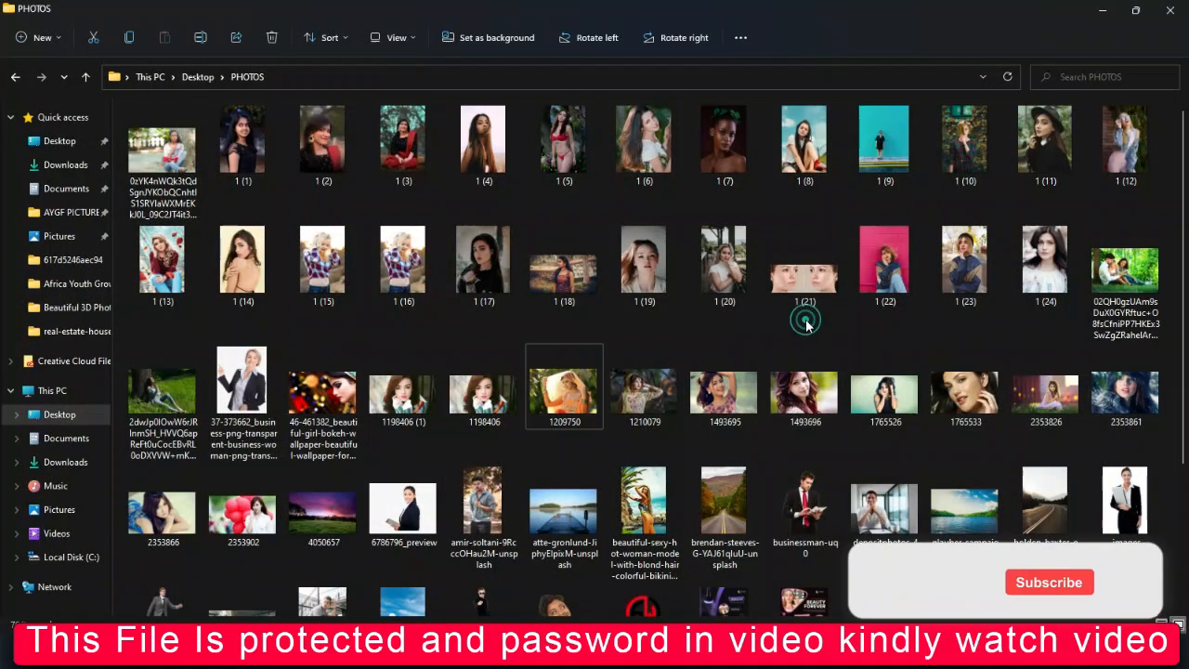
click(892, 275)
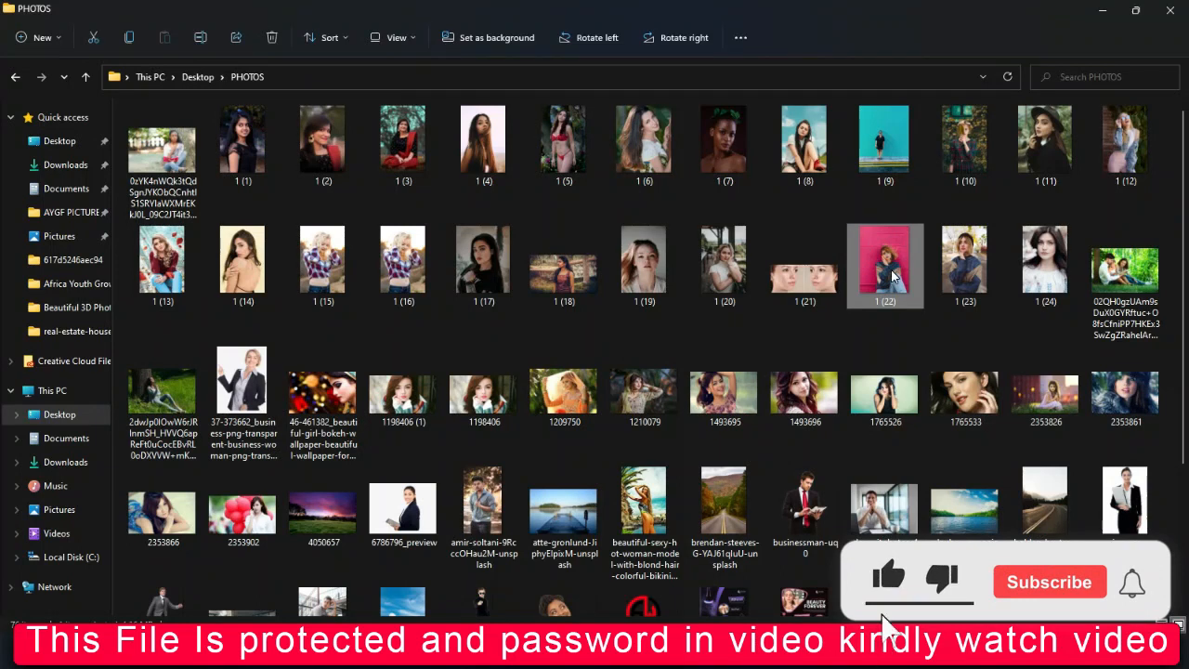
double_click(647, 9)
drag(919, 525, 502, 143)
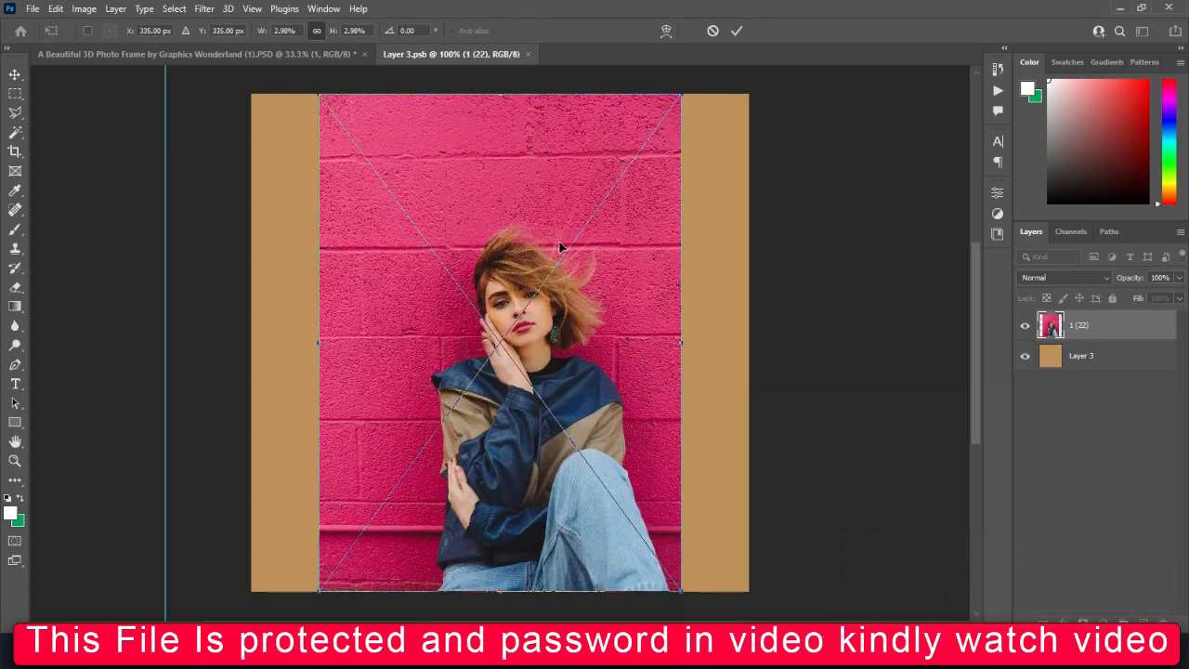
Scale the woman's photo to about 6.6% so it covers the square, reposition it, and save and close Layer 3.psb
drag(679, 345, 836, 343)
drag(319, 347, 35, 327)
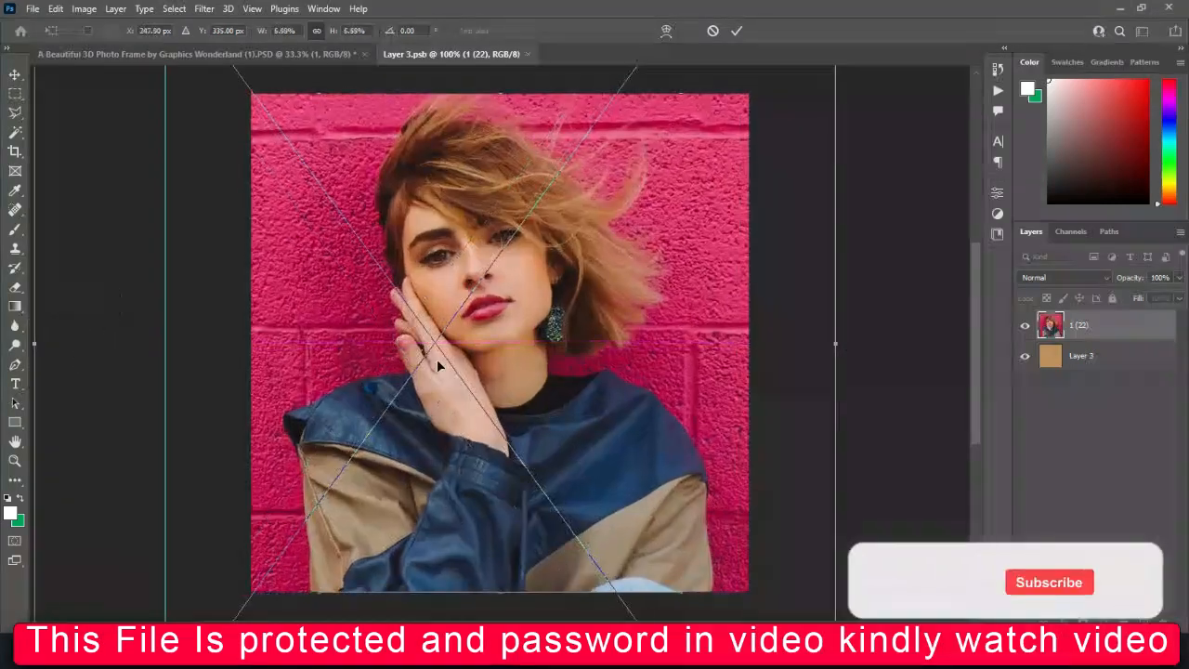
drag(464, 365, 478, 367)
key(Return)
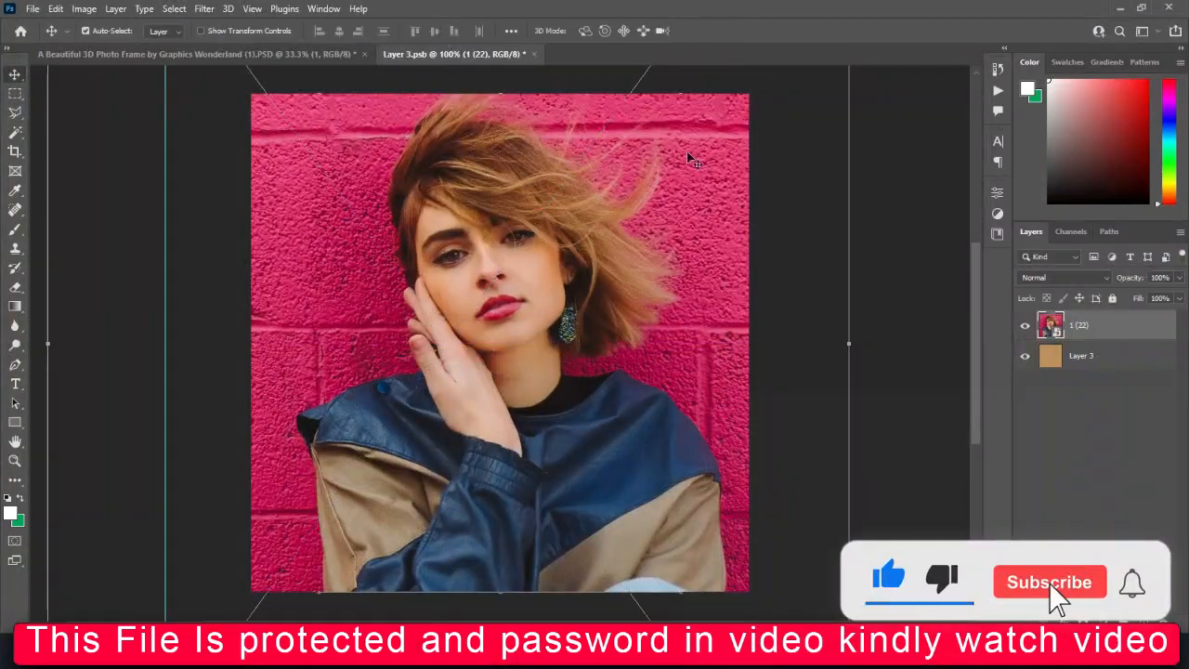
click(539, 54)
click(525, 246)
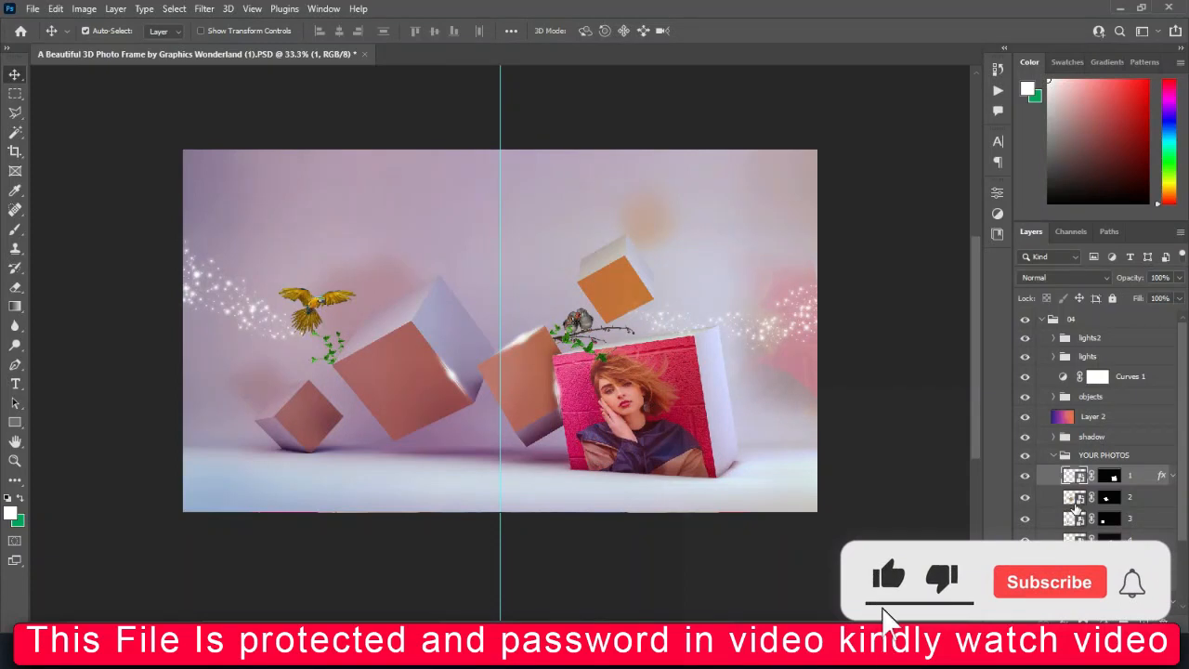
Open the smart object of photo layer 2 and place picture 1 (13) from the PHOTOS folder into it
double_click(1074, 498)
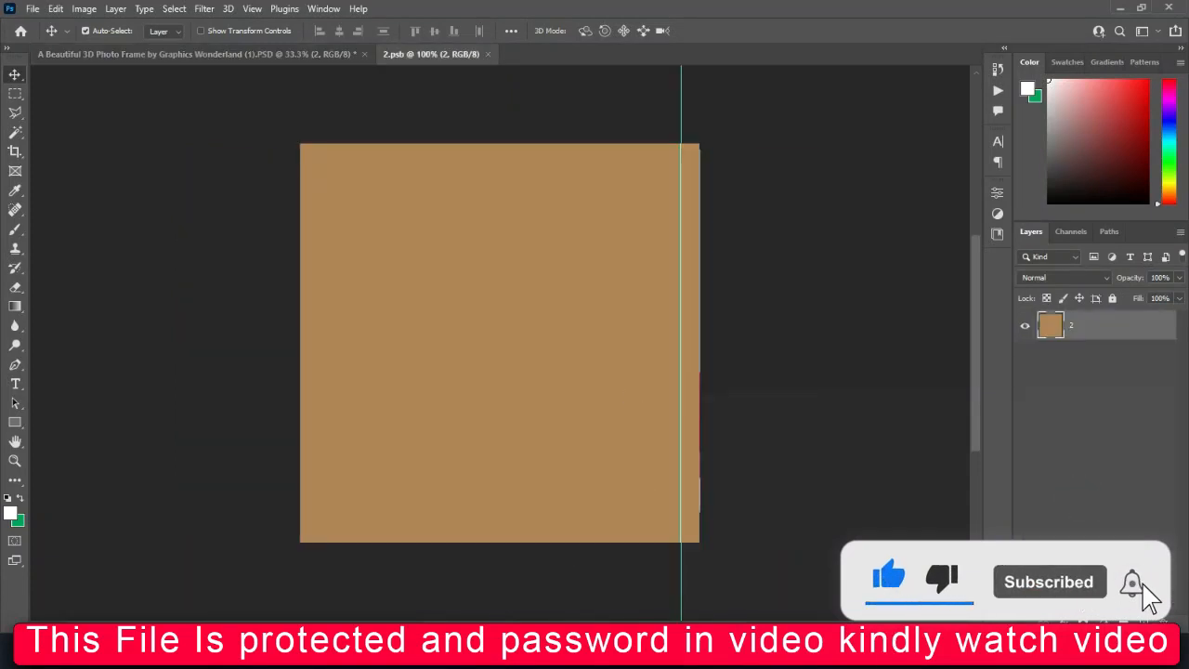
mouse_move(465, 654)
click(616, 604)
drag(860, 456, 520, 186)
Enlarge and reposition picture 1 (13) to cover the square, and save and close 2.psb
drag(631, 342, 709, 342)
drag(359, 341, 292, 369)
drag(415, 378, 416, 400)
key(Return)
click(512, 54)
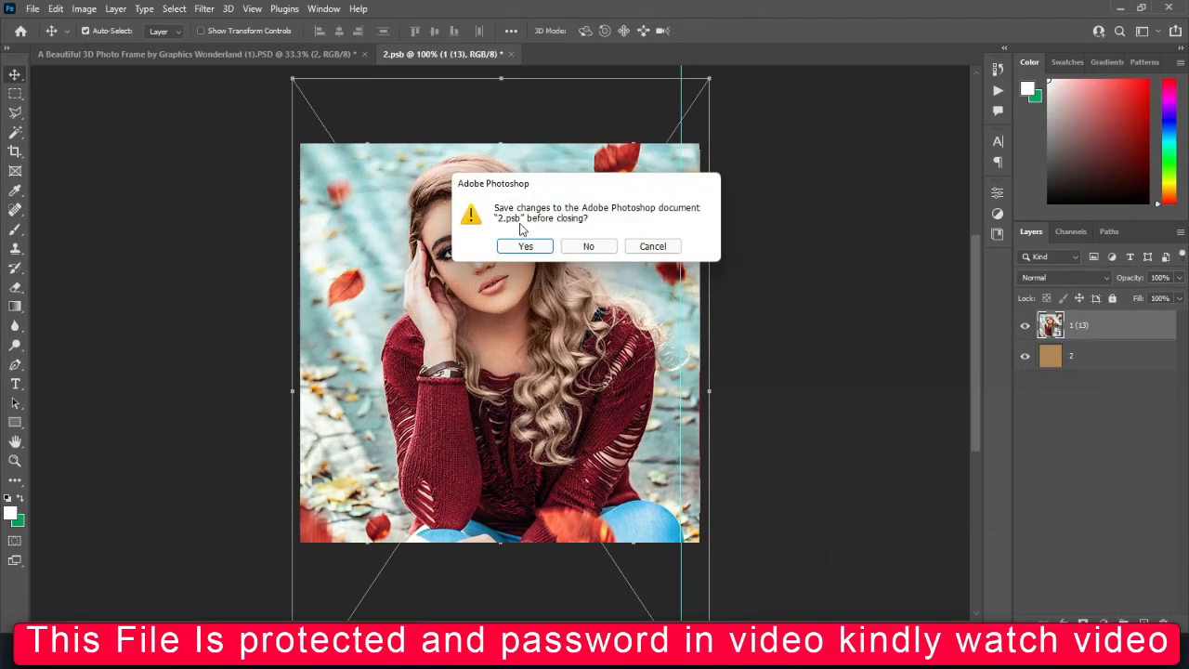
click(532, 245)
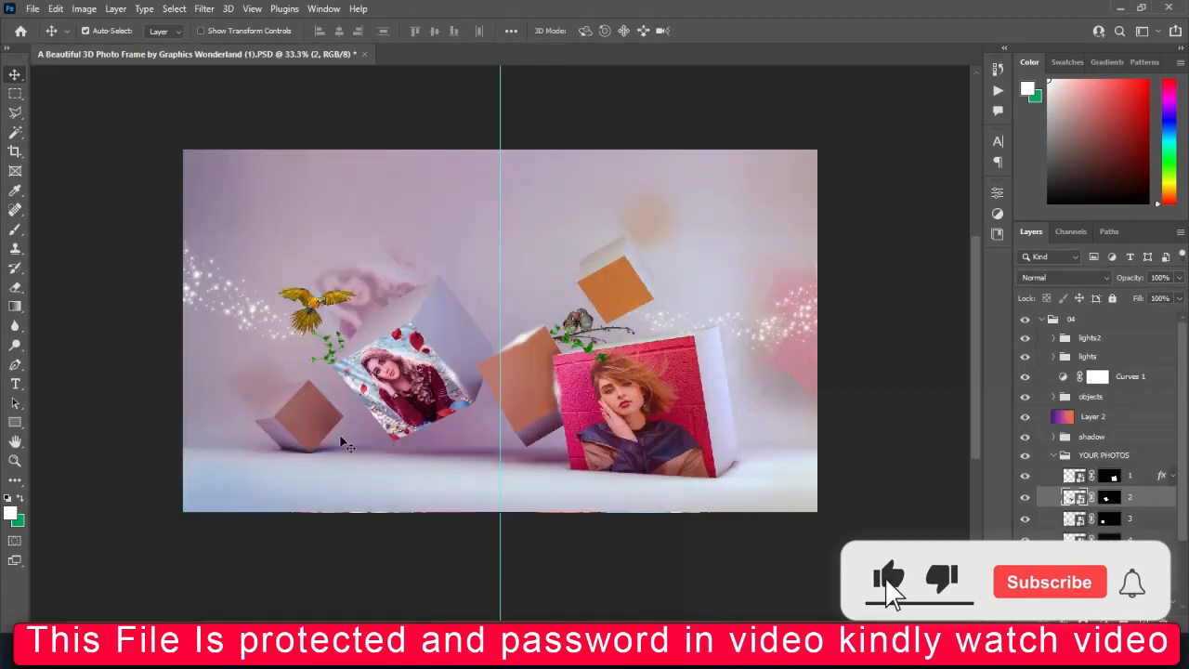
Open the smart object of photo layer 3 and place picture 1 (12) from the PHOTOS folder into it
double_click(1074, 518)
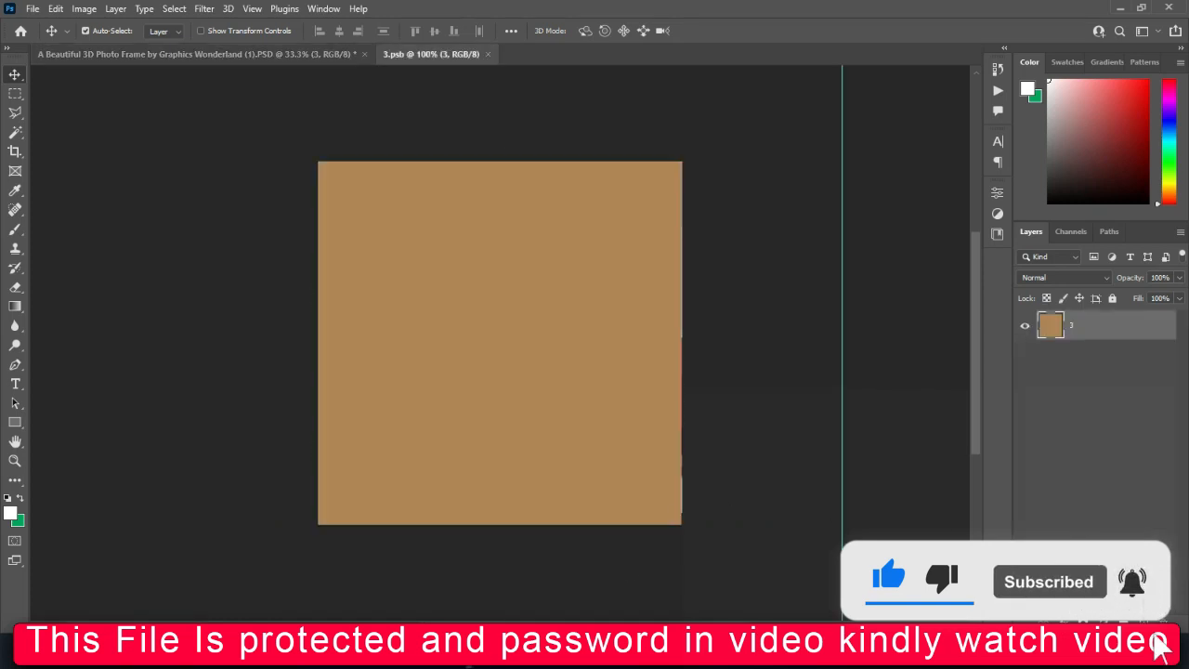
mouse_move(544, 650)
click(579, 567)
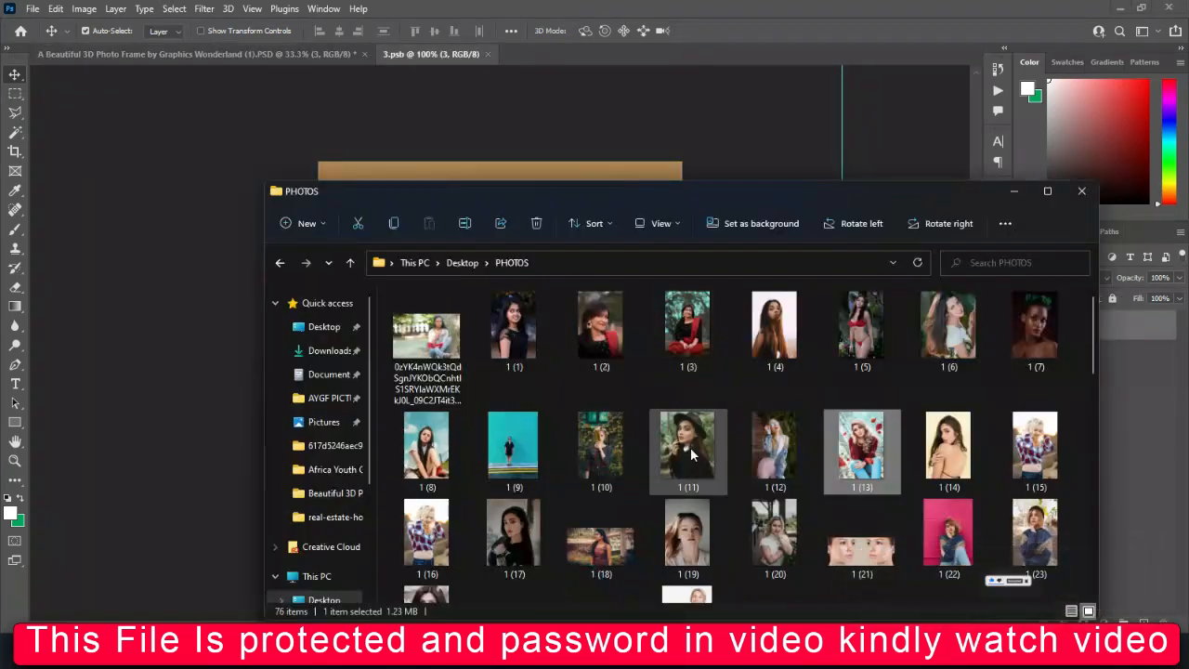
click(767, 446)
drag(767, 446, 485, 176)
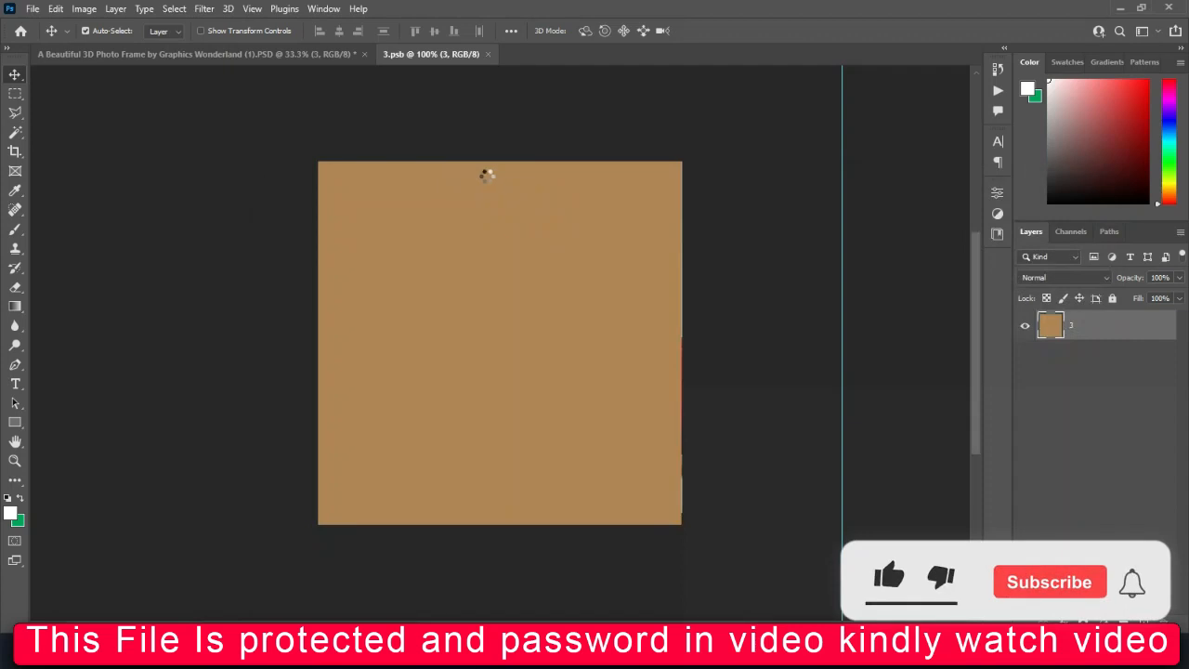
Scale picture 1 (12) to about 4% and reposition it to fill the square, and save and close 3.psb
drag(622, 345, 792, 364)
drag(382, 344, 324, 353)
drag(486, 344, 412, 460)
drag(484, 382, 491, 380)
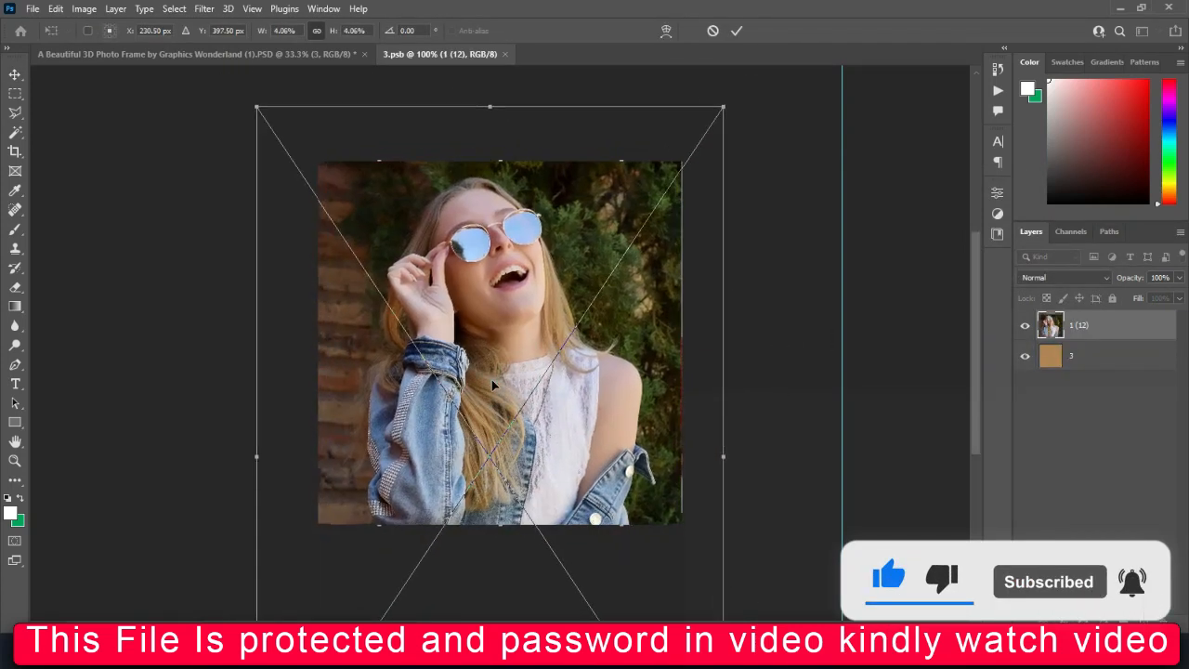
key(Return)
click(504, 54)
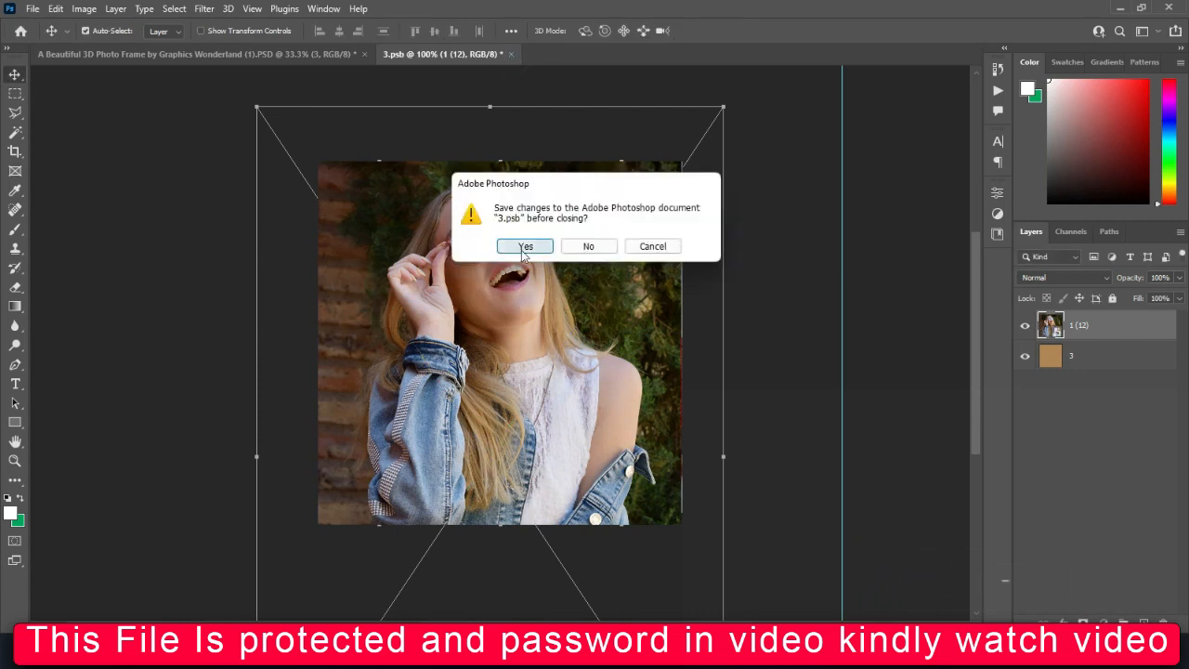
click(523, 244)
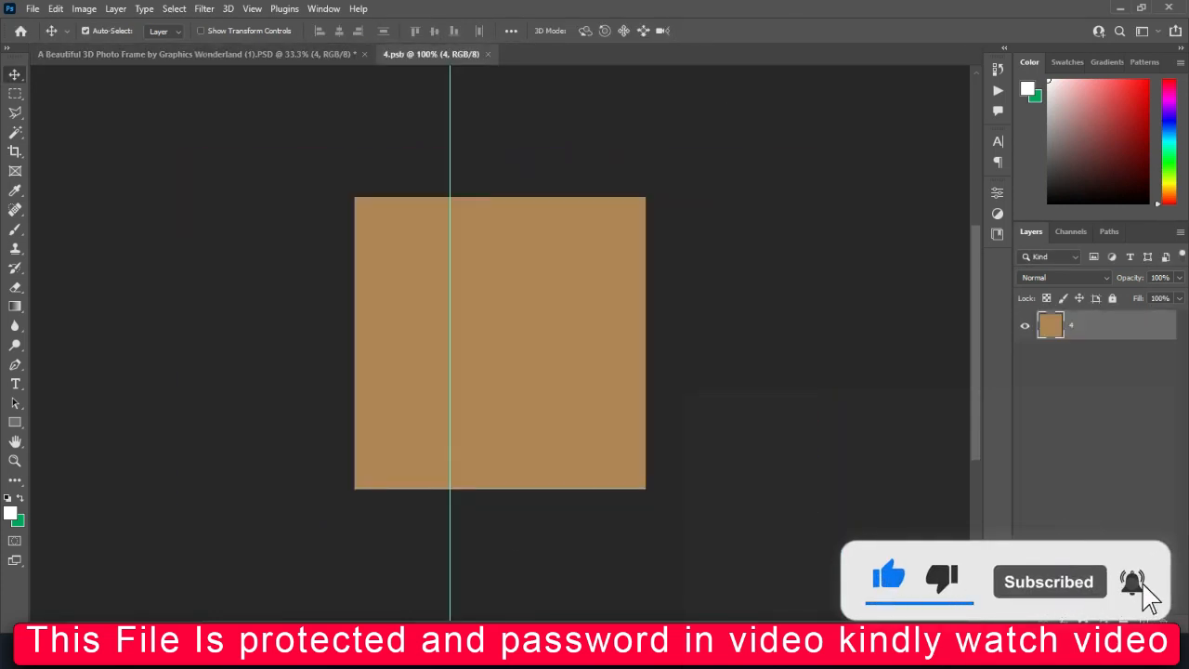
Place picture 1 (14) from the PHOTOS folder into the smart object of photo layer 4, enlarging it beyond the canvas height
mouse_move(466, 654)
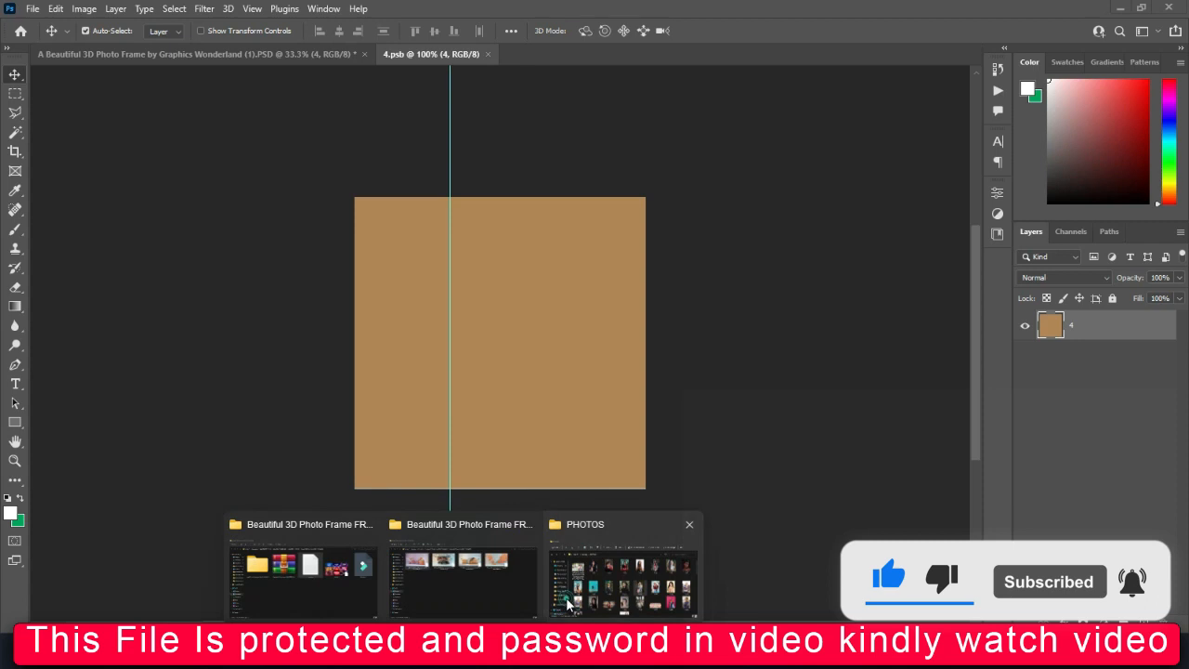
click(568, 602)
click(710, 539)
click(779, 534)
click(967, 457)
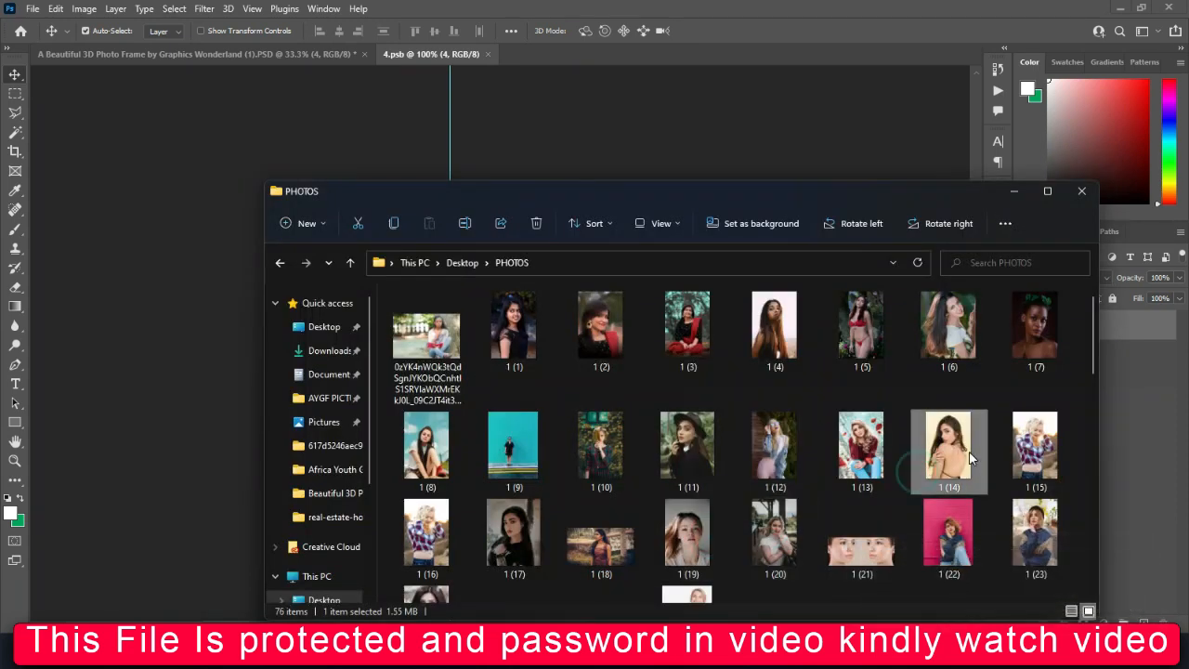
drag(951, 455, 703, 342)
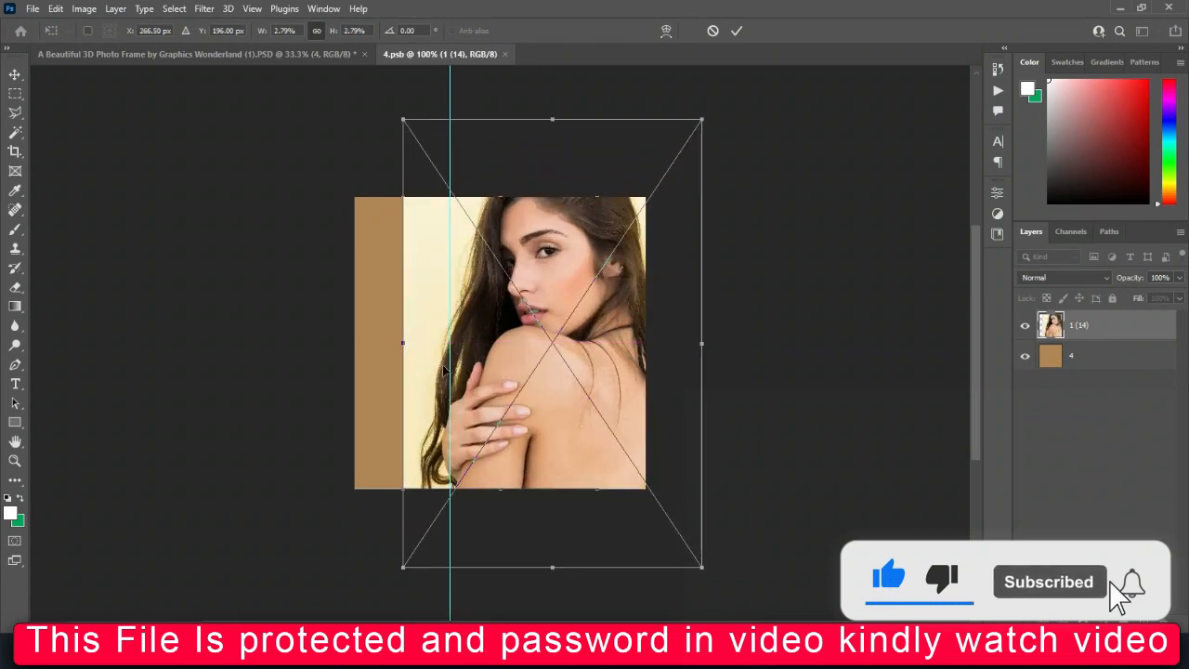
Widen and lower picture 1 (14) so it covers the whole square, and save and close 4.psb
drag(397, 345, 337, 361)
drag(518, 303, 517, 377)
click(736, 30)
click(512, 54)
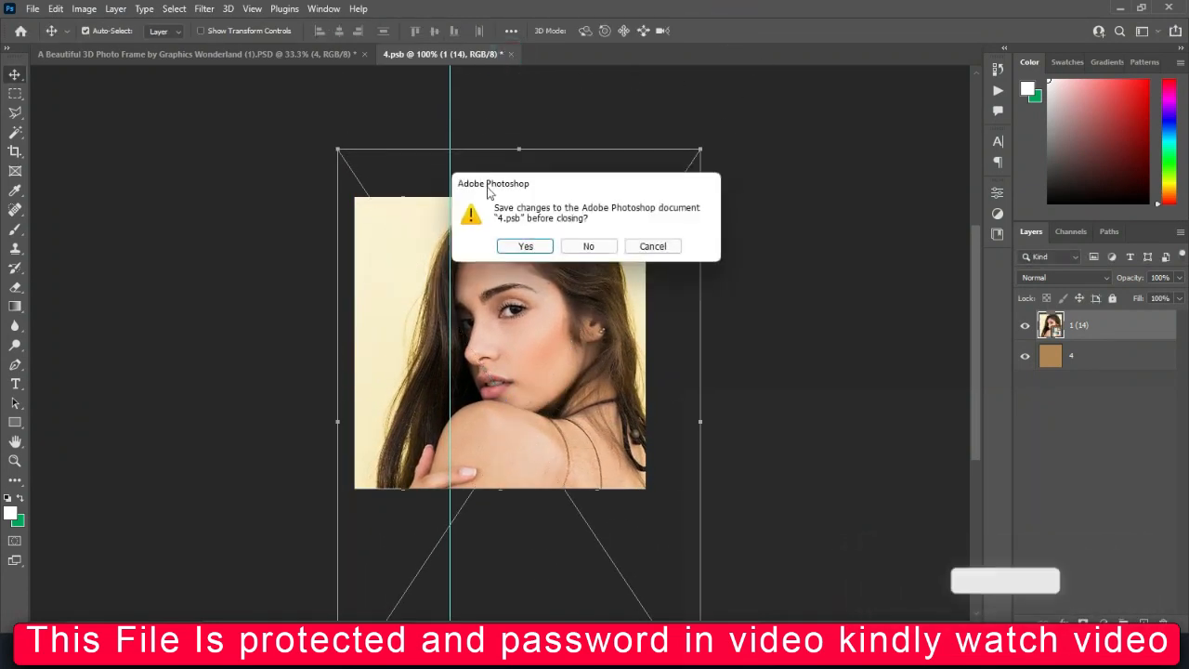
click(525, 247)
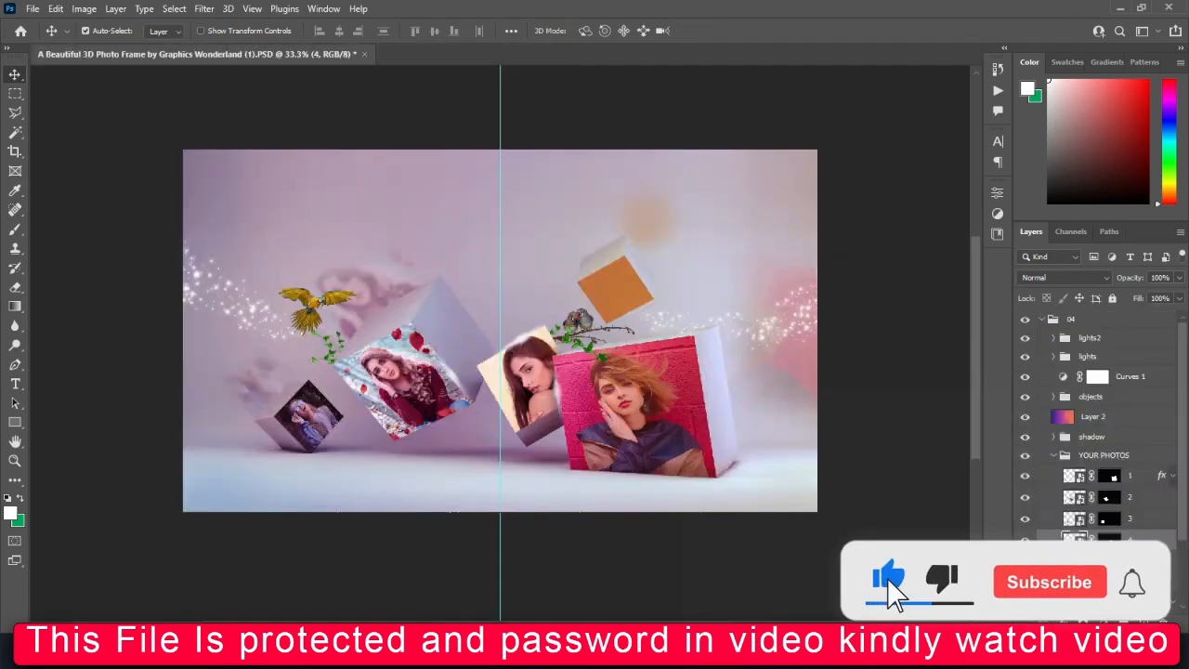
Open the smart object of photo layer 5 and place picture 1 (20) from the PHOTOS folder into it
double_click(1074, 561)
mouse_move(446, 621)
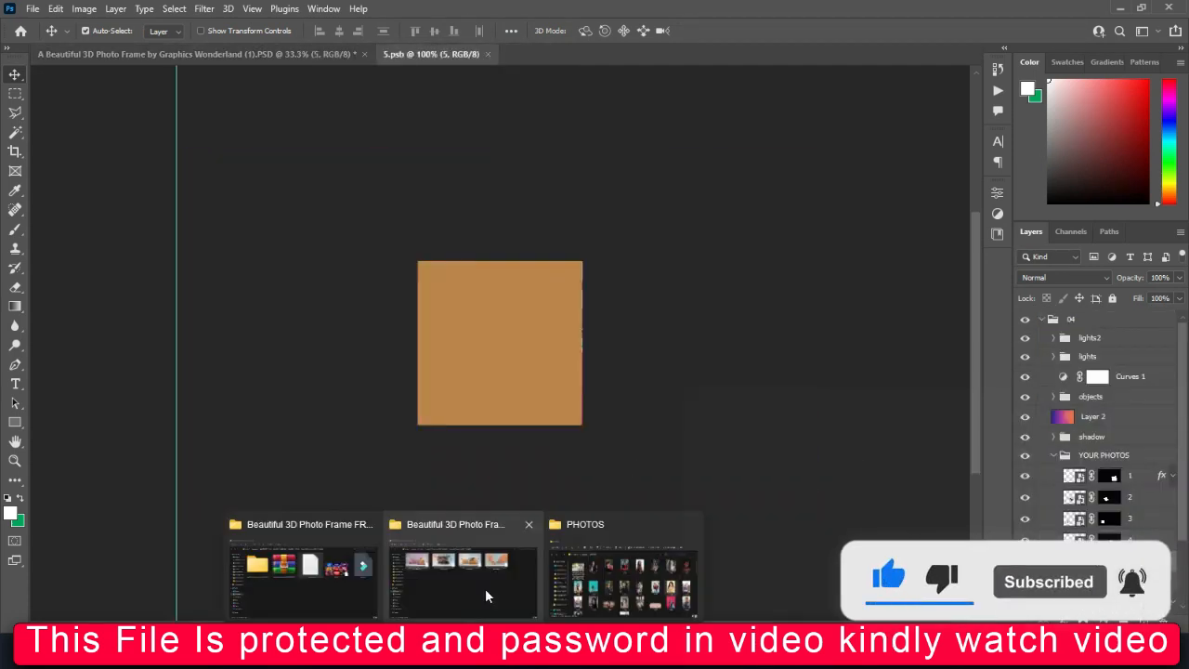
click(618, 571)
click(688, 330)
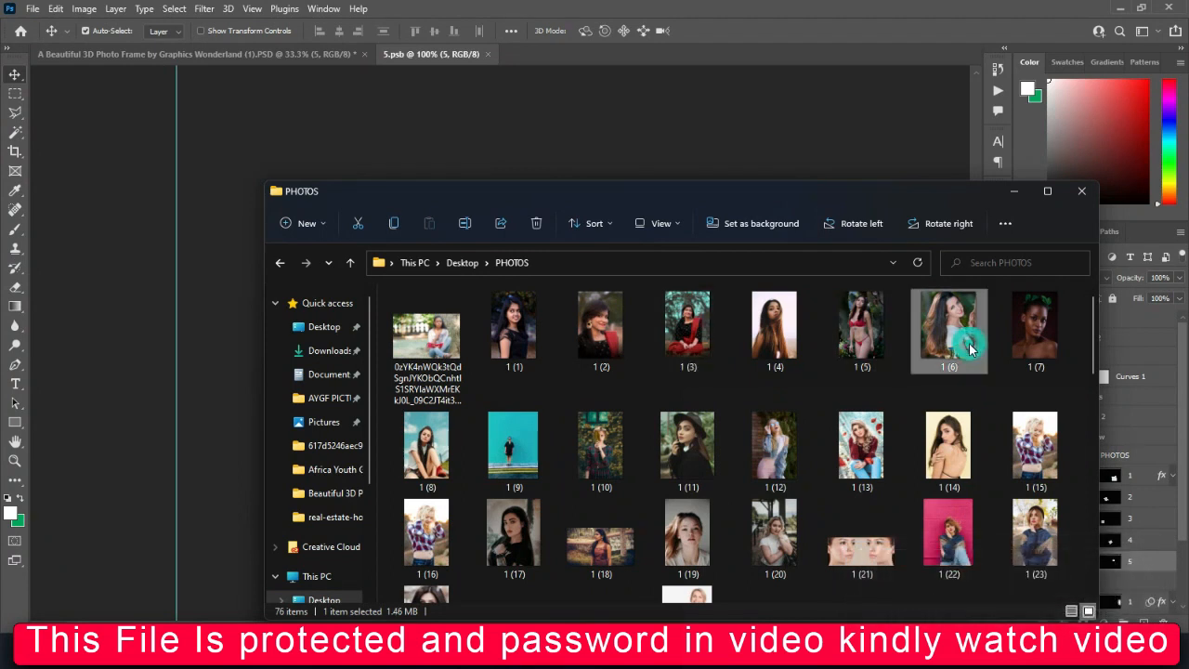
click(779, 545)
drag(783, 550, 481, 158)
Enlarge and reposition picture 1 (20) to cover the square canvas of 5.psb
drag(550, 349, 590, 346)
drag(439, 344, 394, 352)
drag(499, 358, 506, 350)
key(Return)
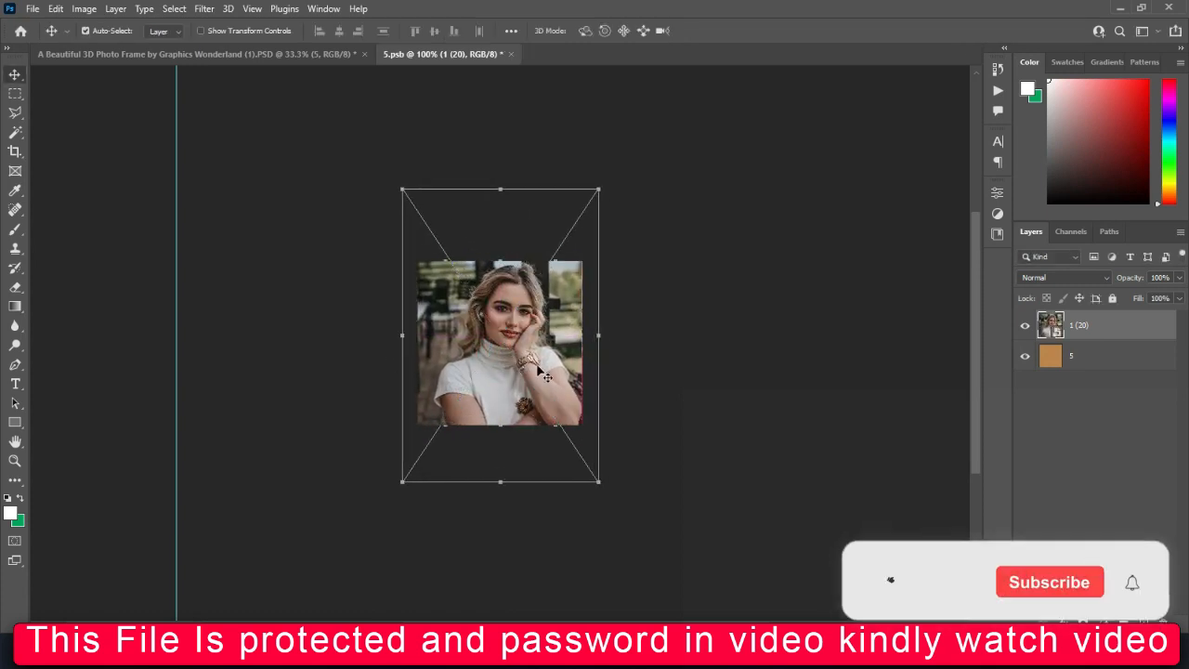
Save and close 5.psb, and inspect the portraits on the cubes in the first template
click(510, 54)
click(532, 245)
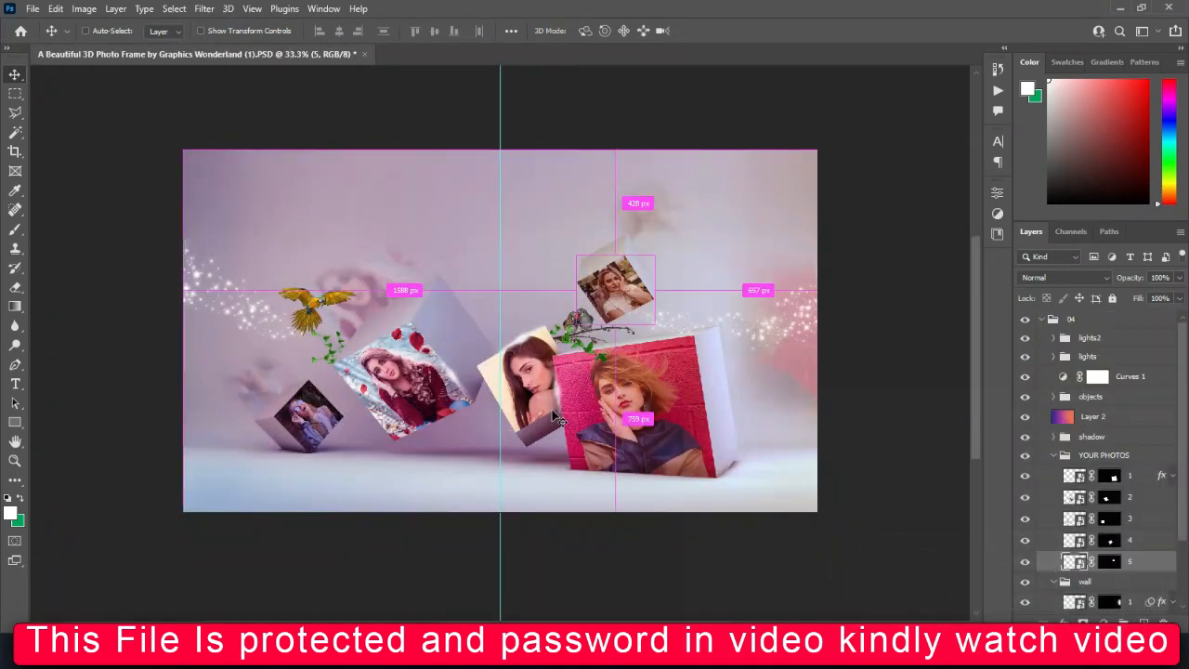
key(ctrl+0)
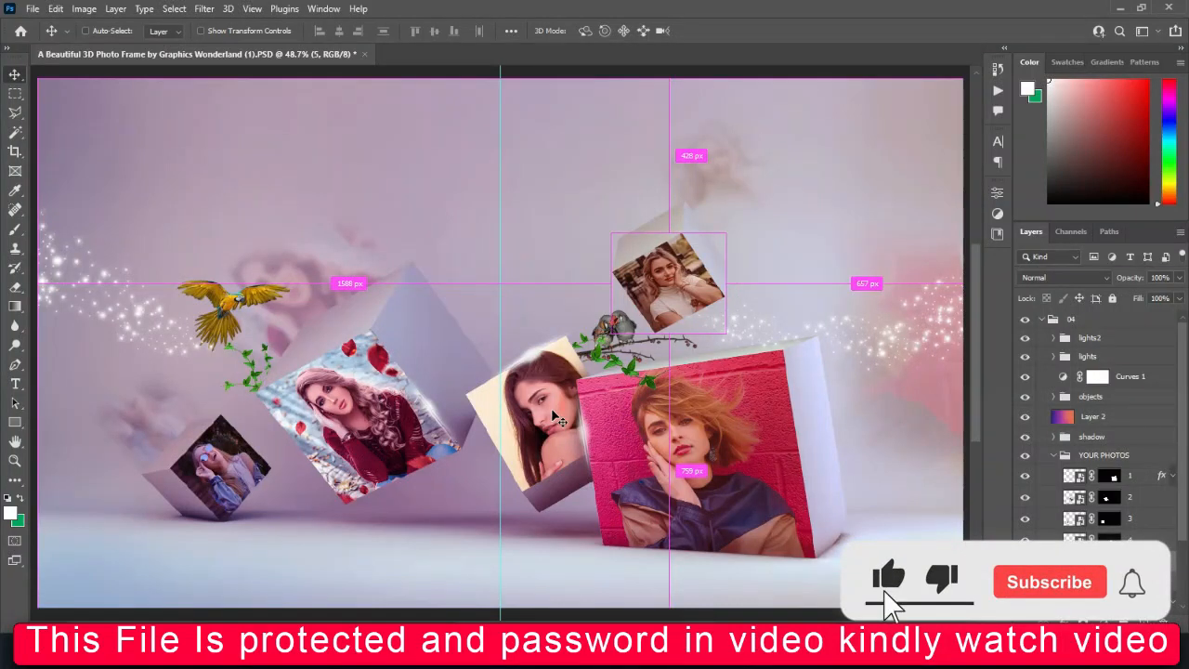
scroll(556, 418, up, 3)
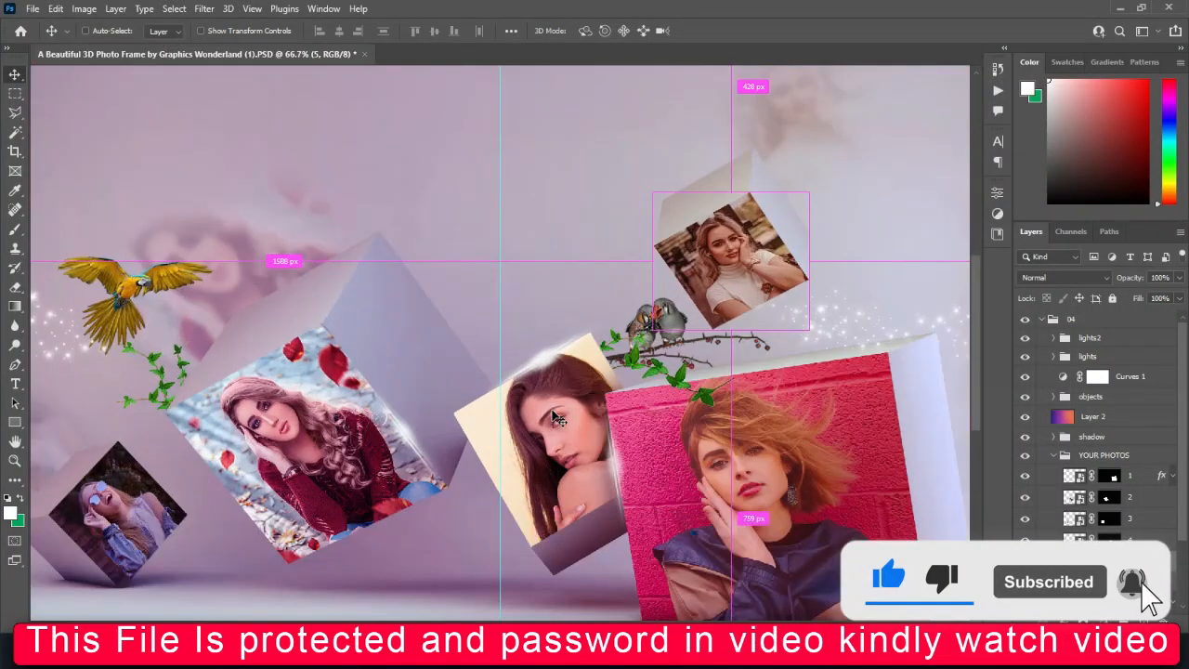
scroll(555, 419, up, 1)
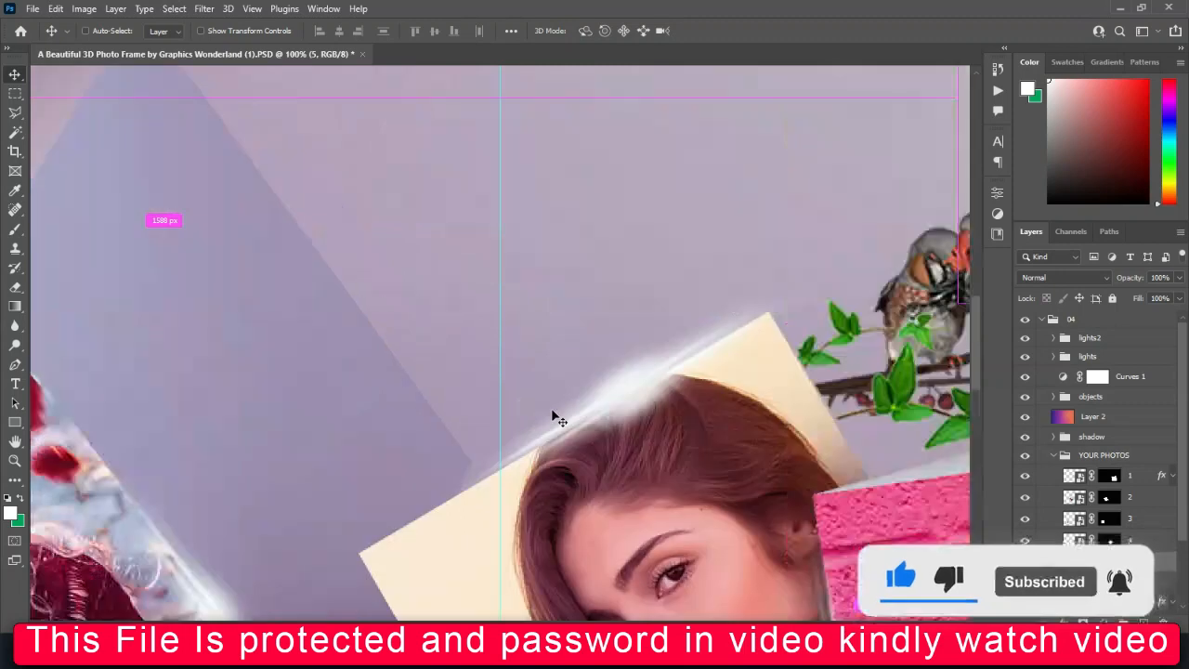
scroll(556, 419, down, 4)
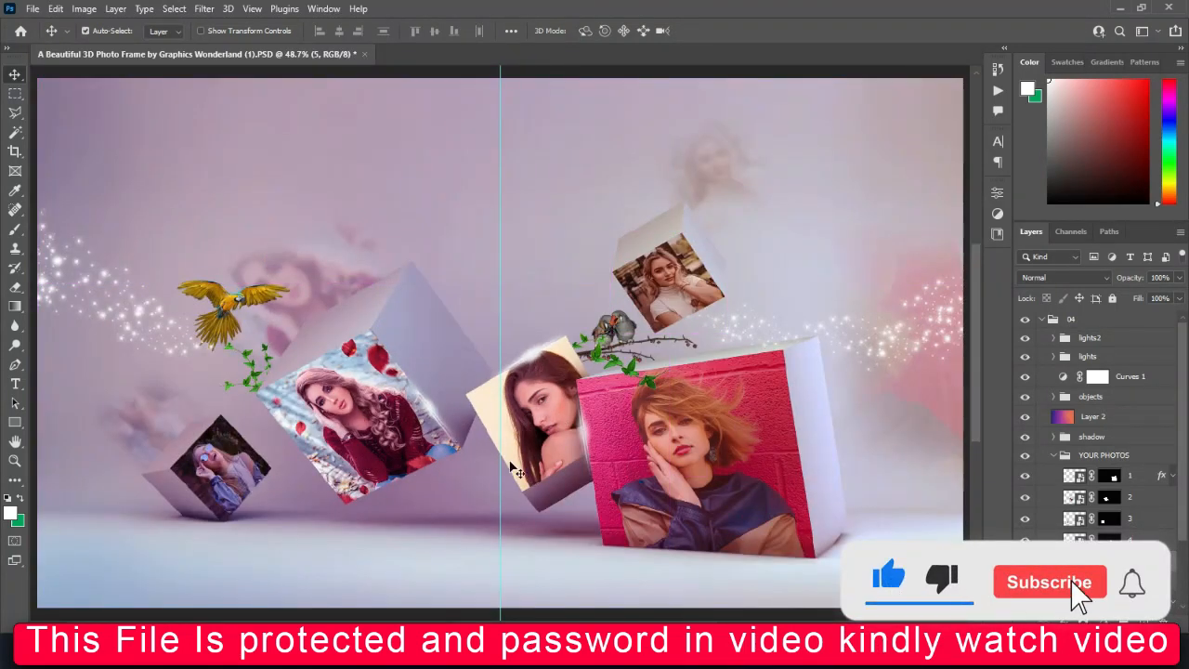
scroll(1179, 439, down, 3)
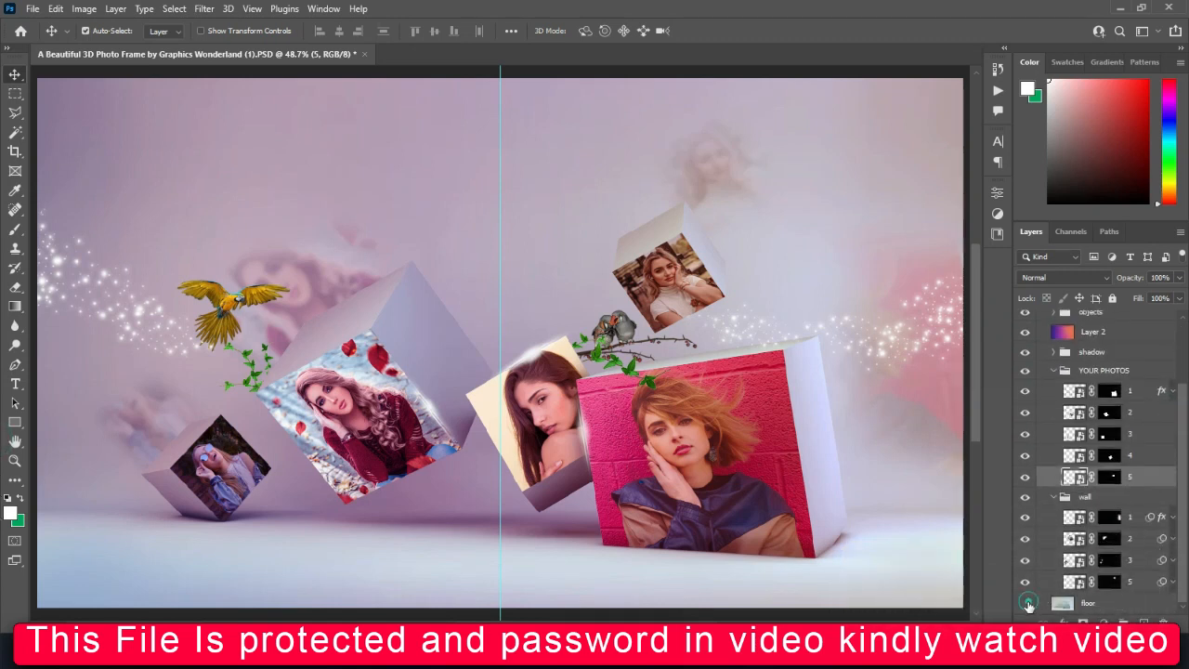
Examine the first template's layer structure, including the floor, wall, shadow, lights2 and lights entries, the Curves 1 adjustment and Layer 2
click(1028, 604)
click(1028, 604)
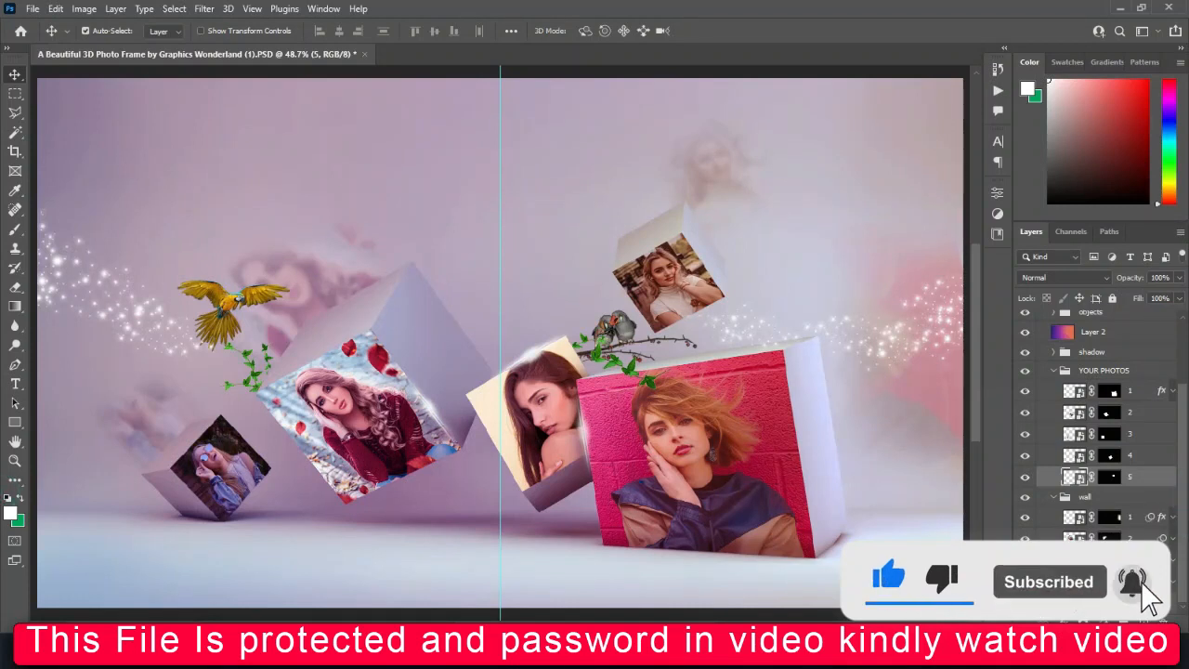
click(1054, 499)
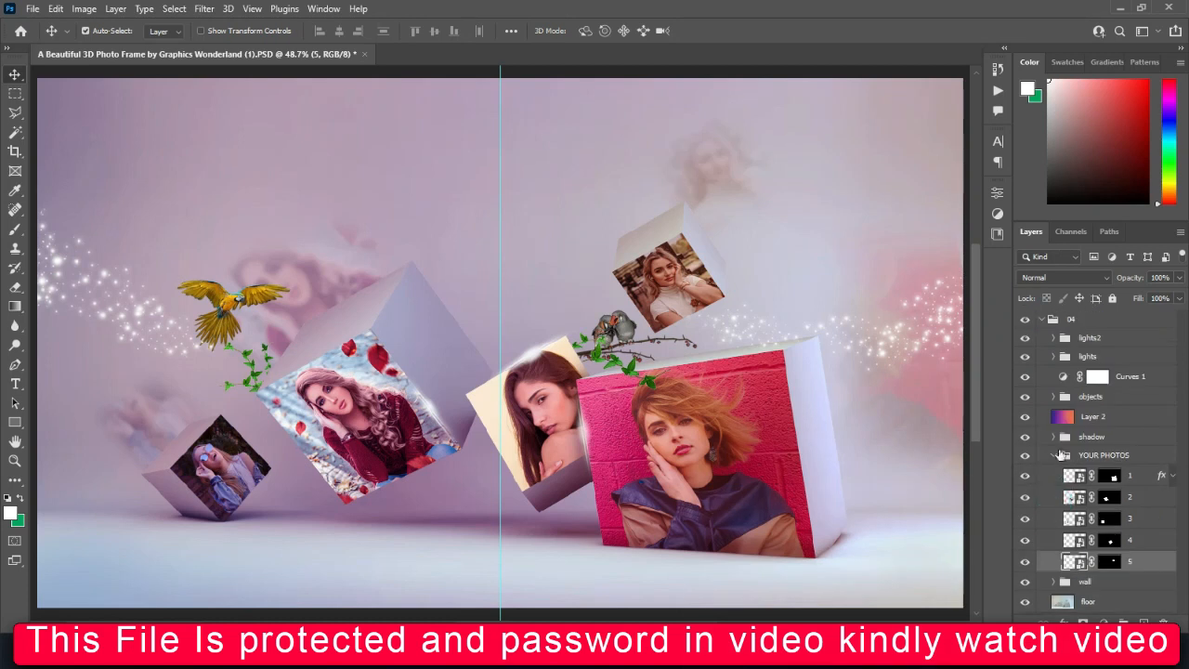
click(1026, 444)
click(1027, 443)
click(1055, 338)
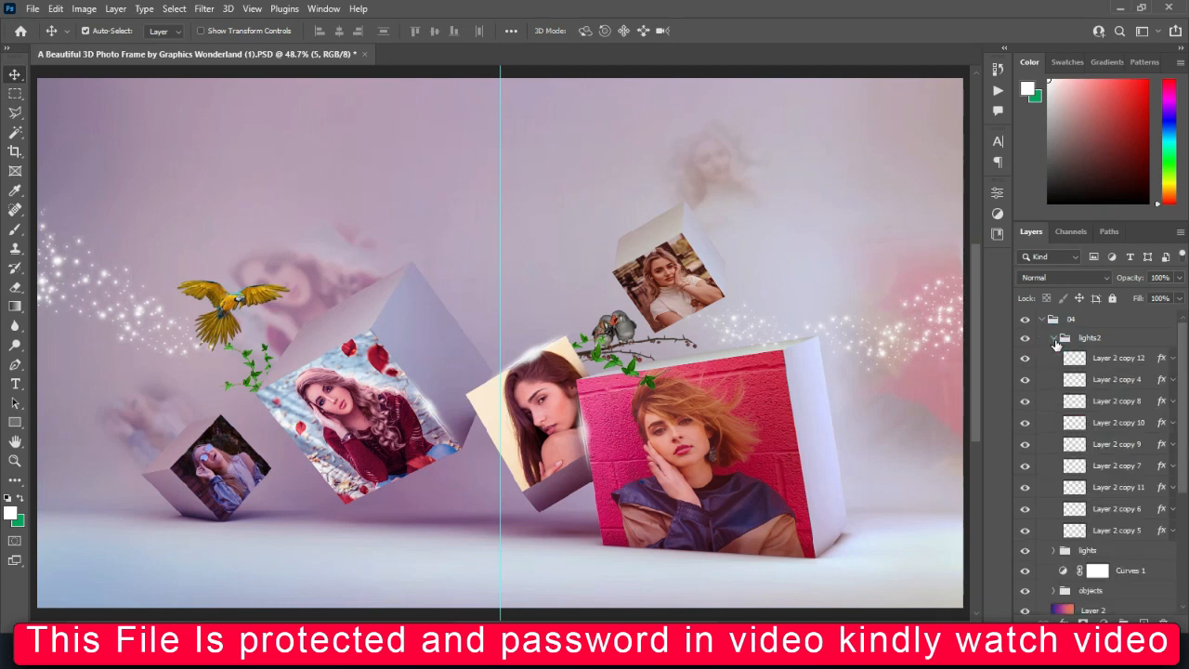
click(1055, 339)
click(1055, 358)
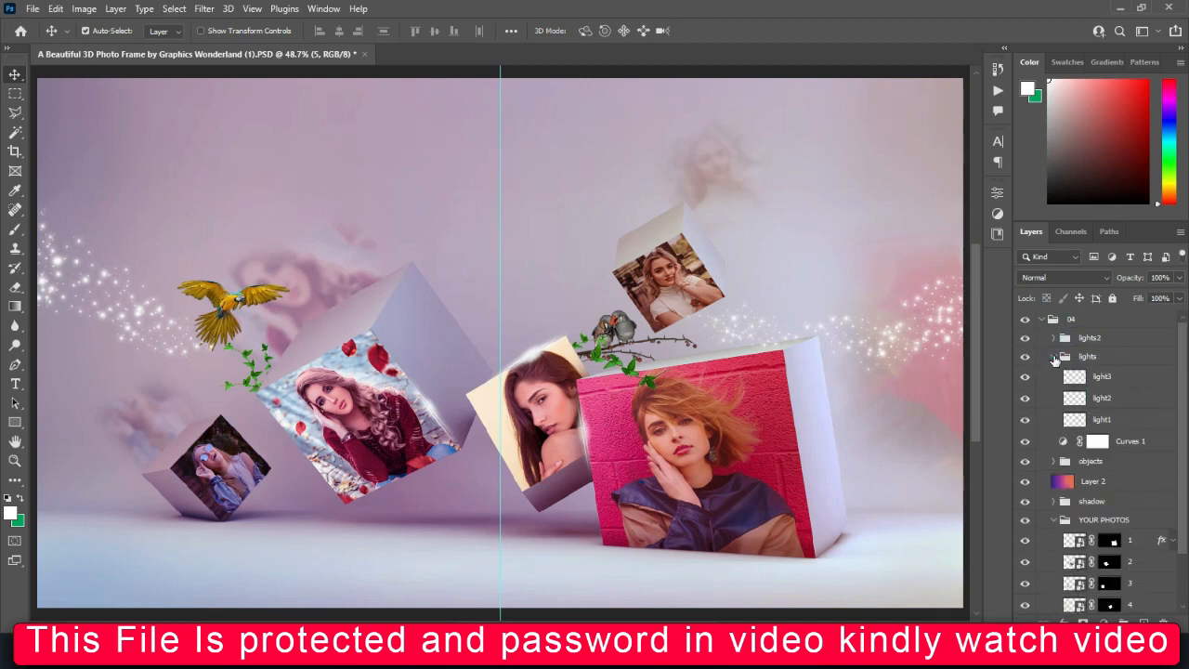
click(1055, 358)
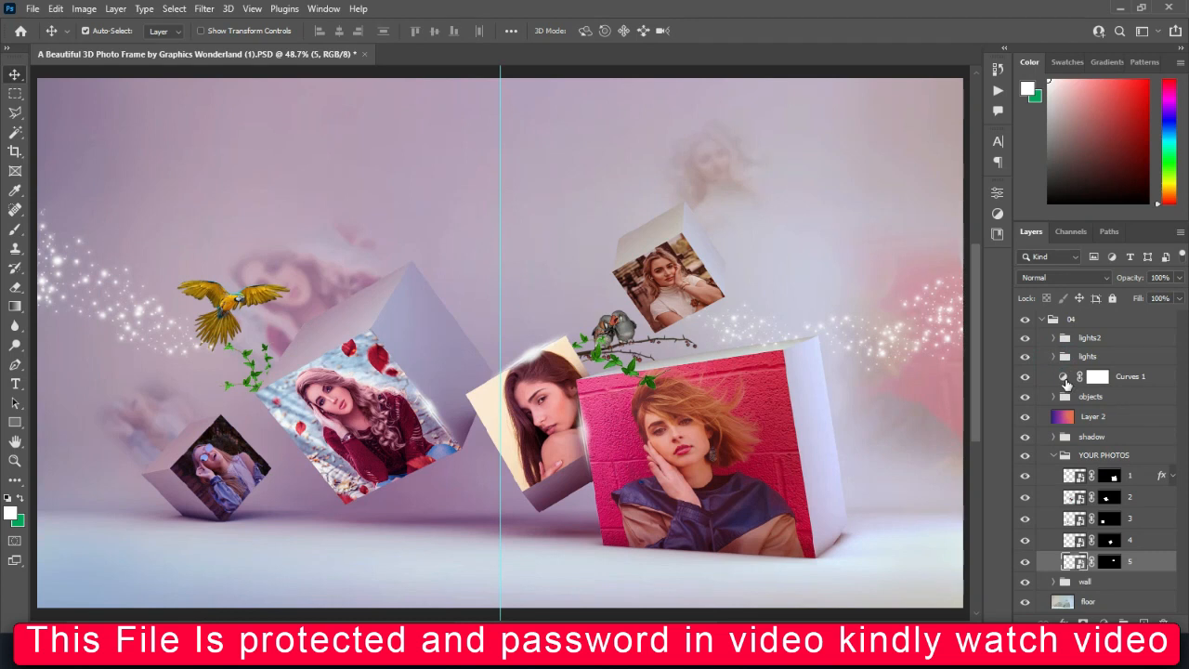
click(1097, 376)
click(1091, 416)
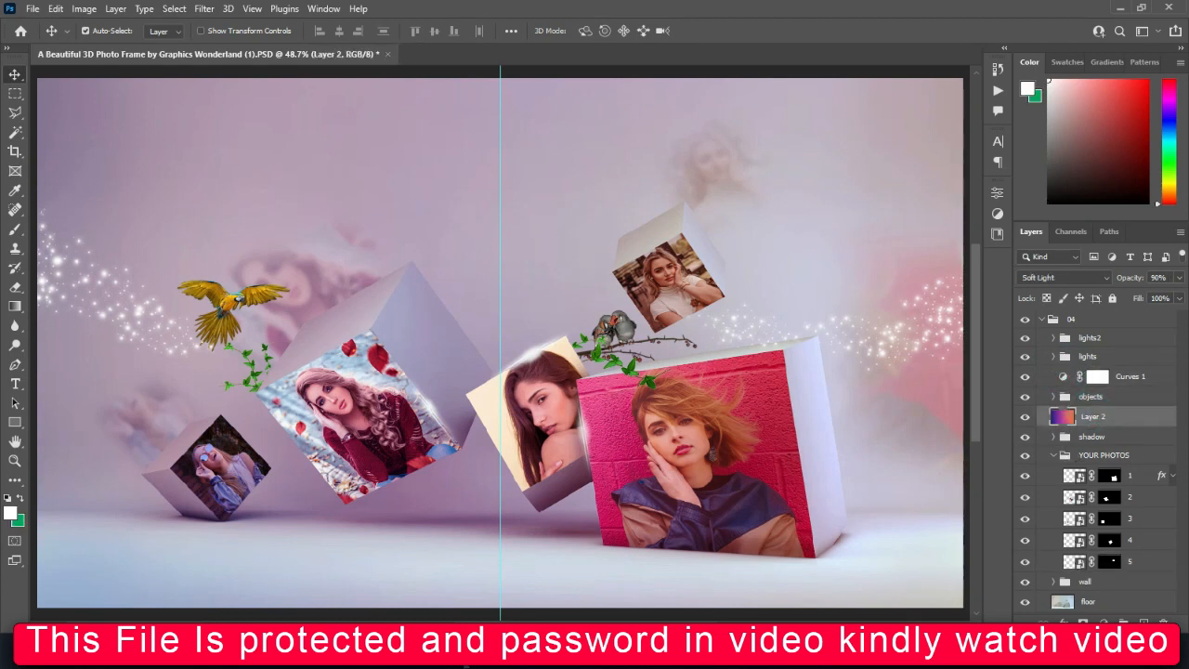
Open the PSD template A Beautiful 3D Photo Frame by Graphics Wonderland (3), expand group 02 and open photo layer 1's smart object
mouse_move(464, 655)
click(423, 604)
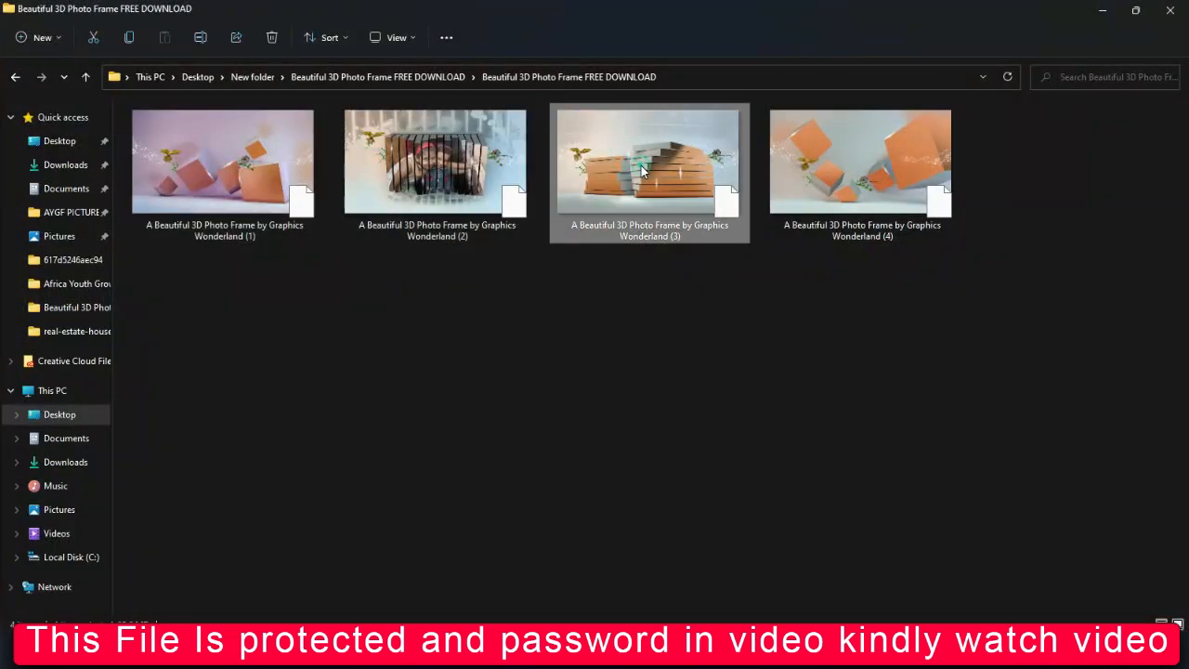
double_click(683, 194)
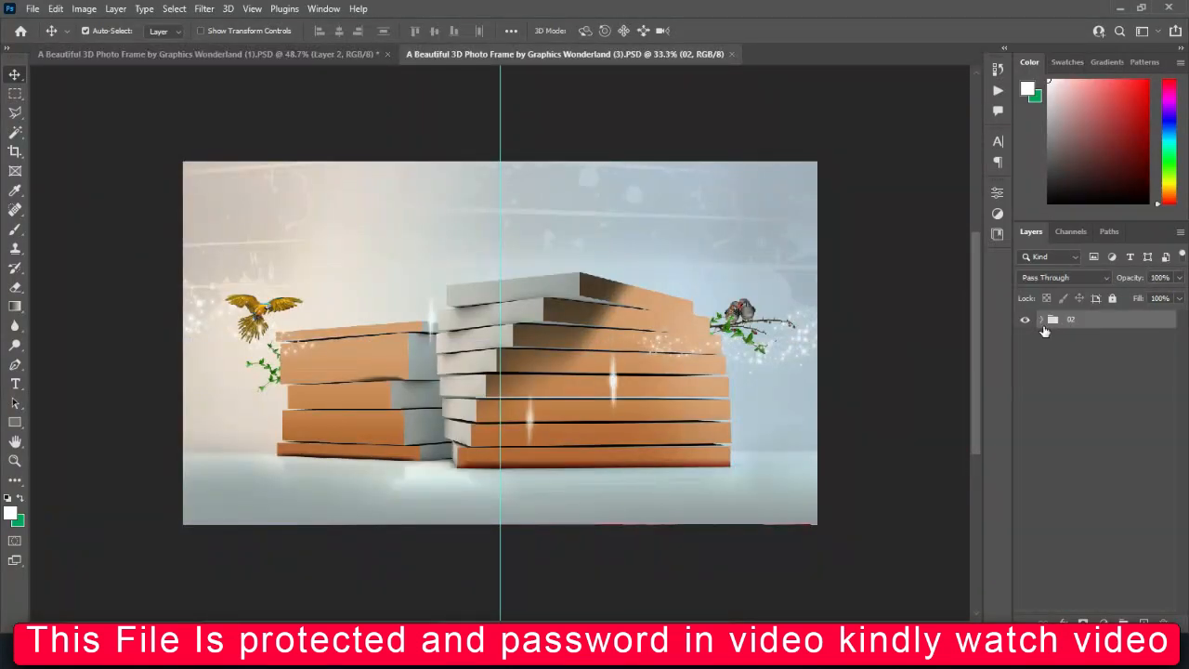
click(1041, 321)
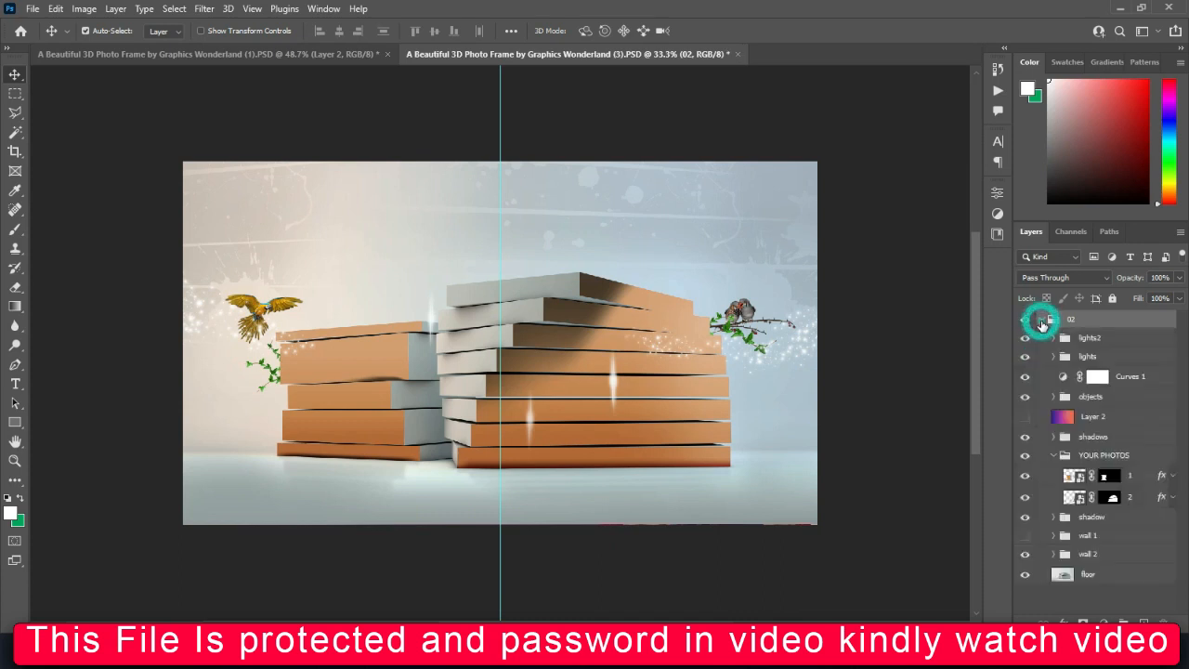
double_click(1078, 475)
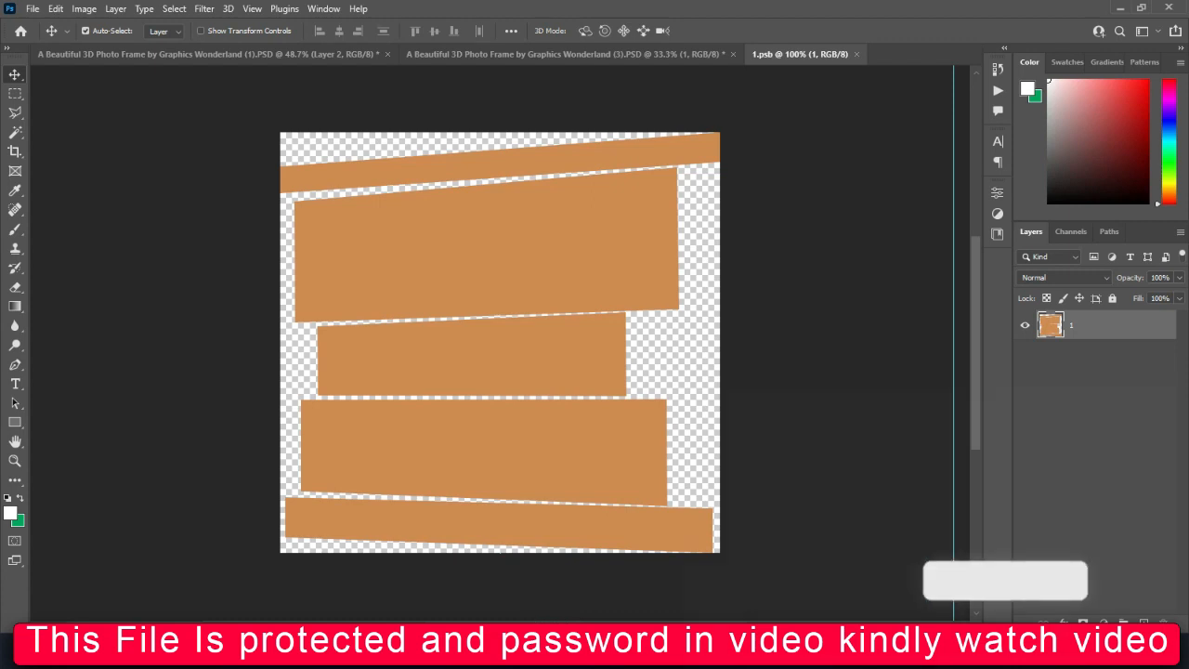
Browse the PHOTOS folder for a portrait suited to the stacked strips of 1.psb
mouse_move(466, 653)
click(583, 585)
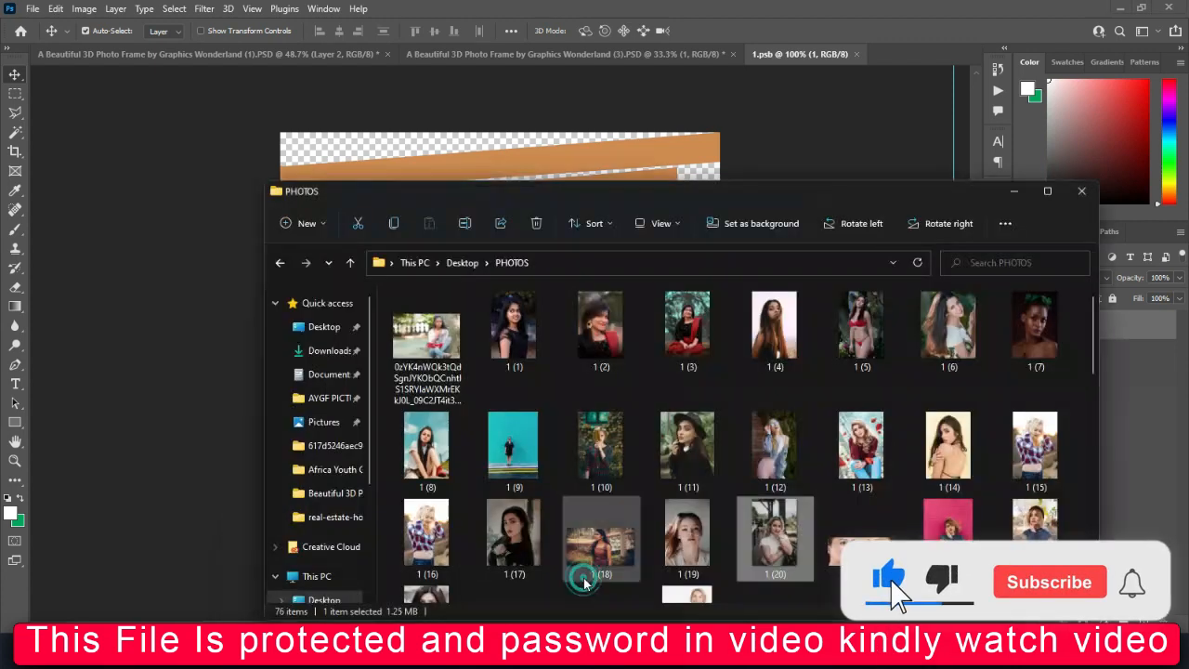
click(710, 535)
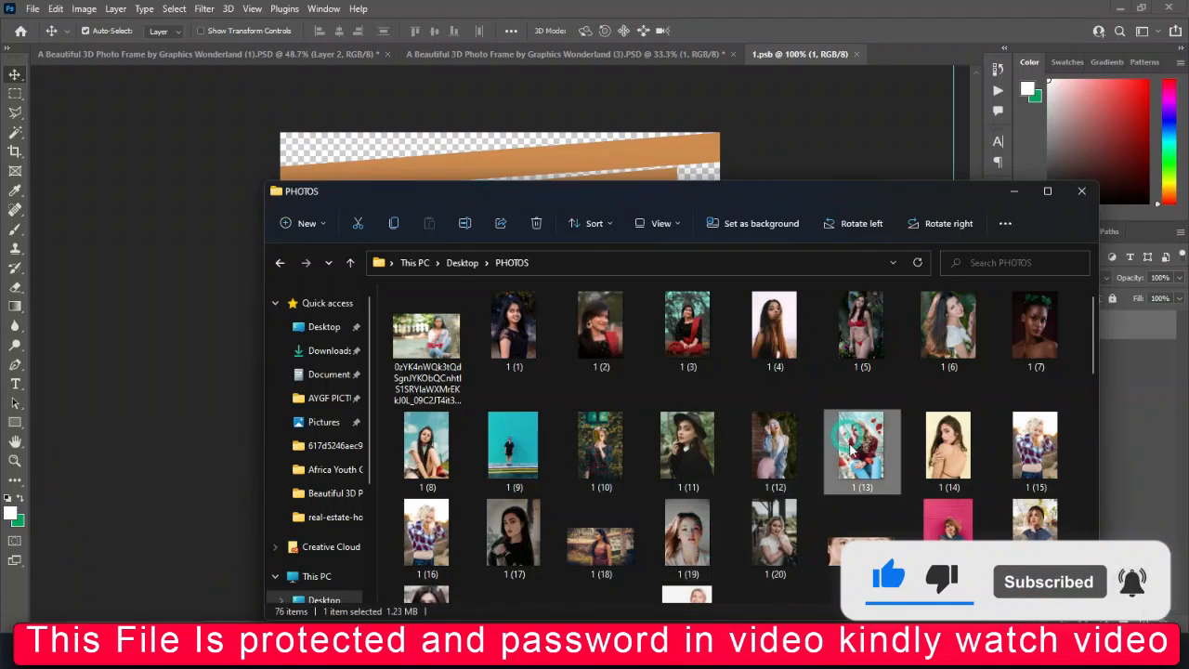
scroll(833, 449, down, 3)
click(762, 348)
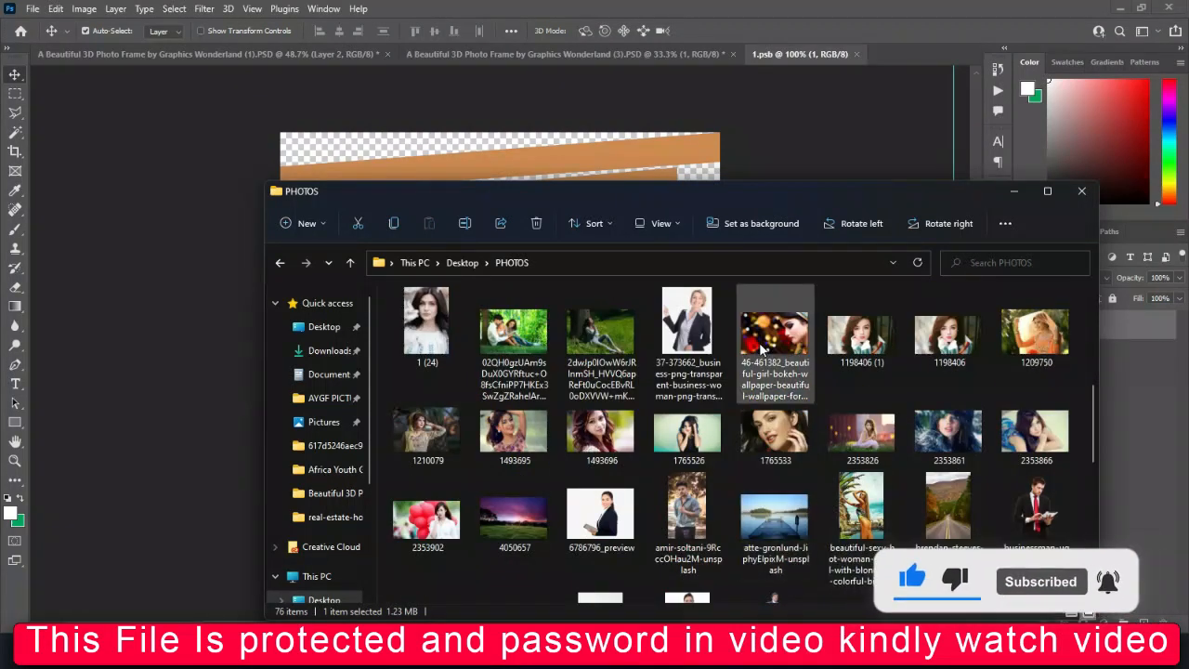
click(861, 506)
scroll(604, 455, down, 2)
scroll(648, 461, up, 2)
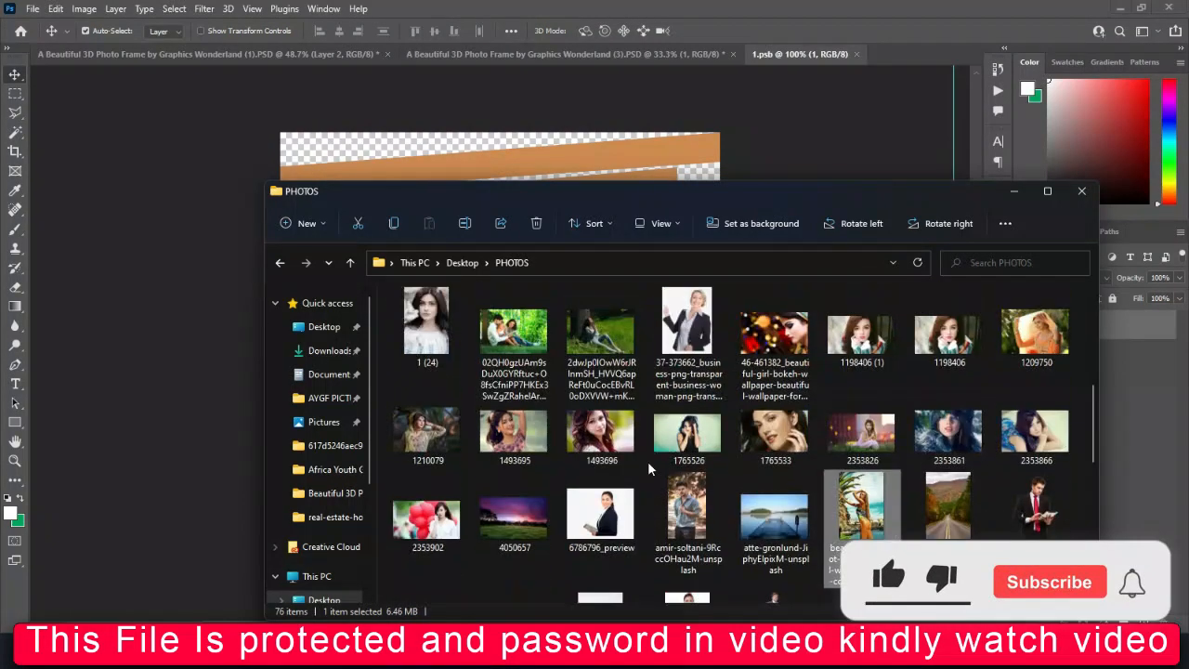
scroll(666, 473, down, 4)
scroll(665, 473, up, 10)
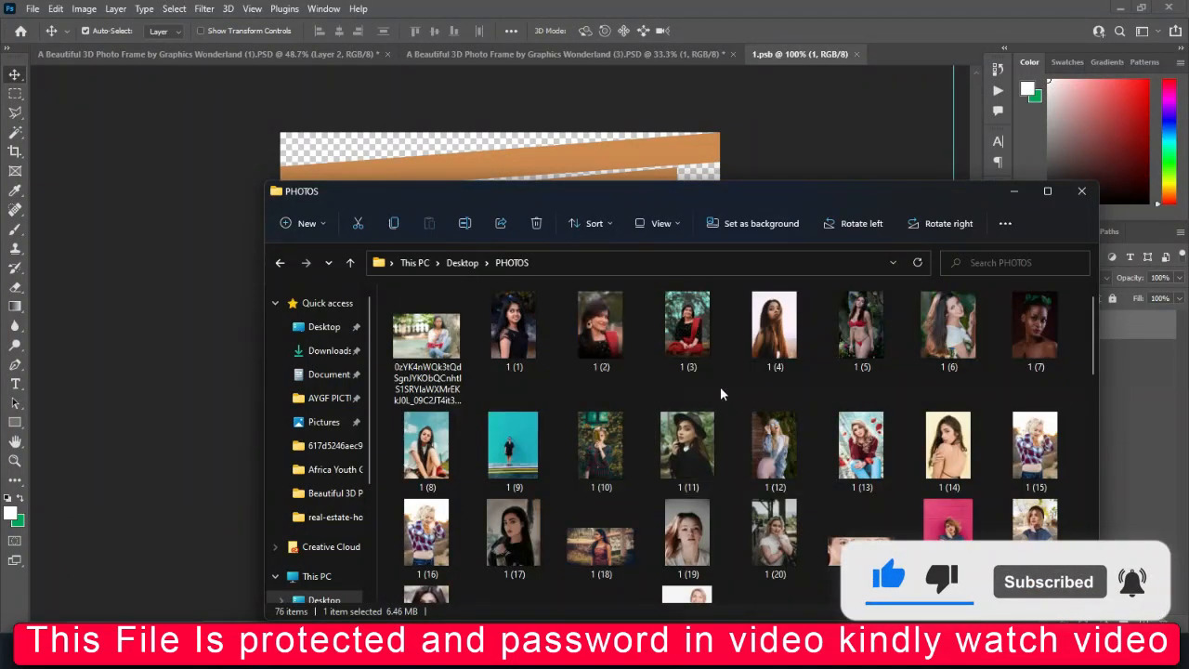
scroll(754, 400, down, 3)
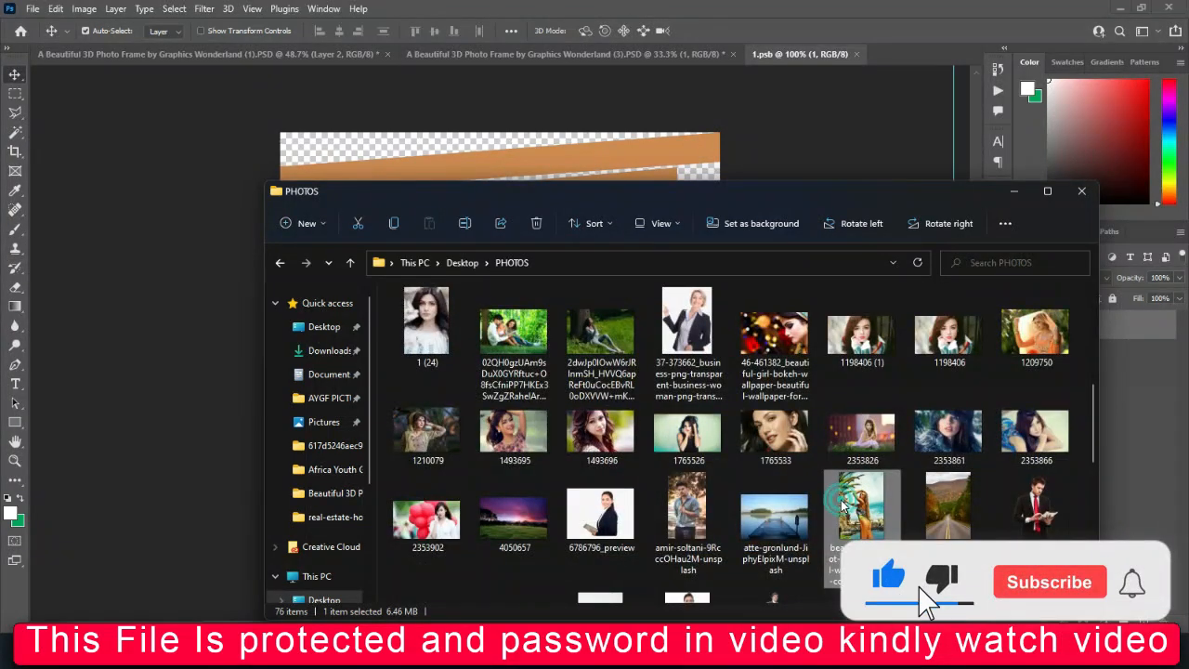
scroll(738, 461, down, 3)
scroll(734, 461, up, 3)
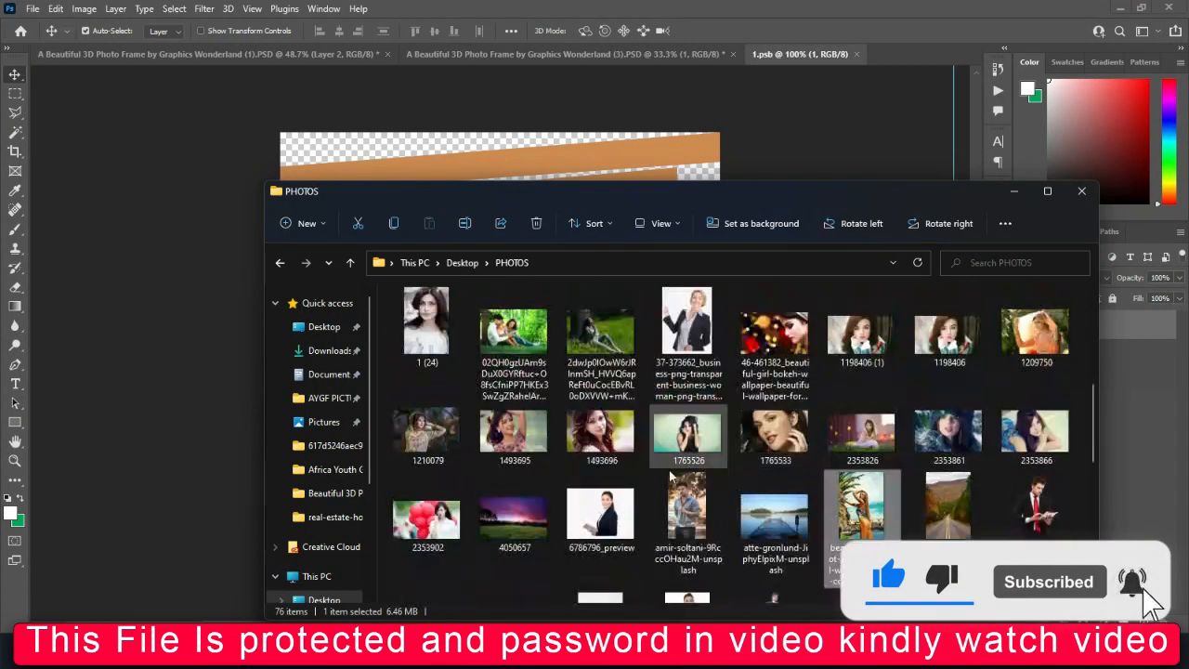
Place picture 1210079 into 1.psb, scale and position it to cover the whole canvas, and save and close the file
double_click(432, 429)
drag(436, 278, 502, 102)
drag(501, 498, 502, 639)
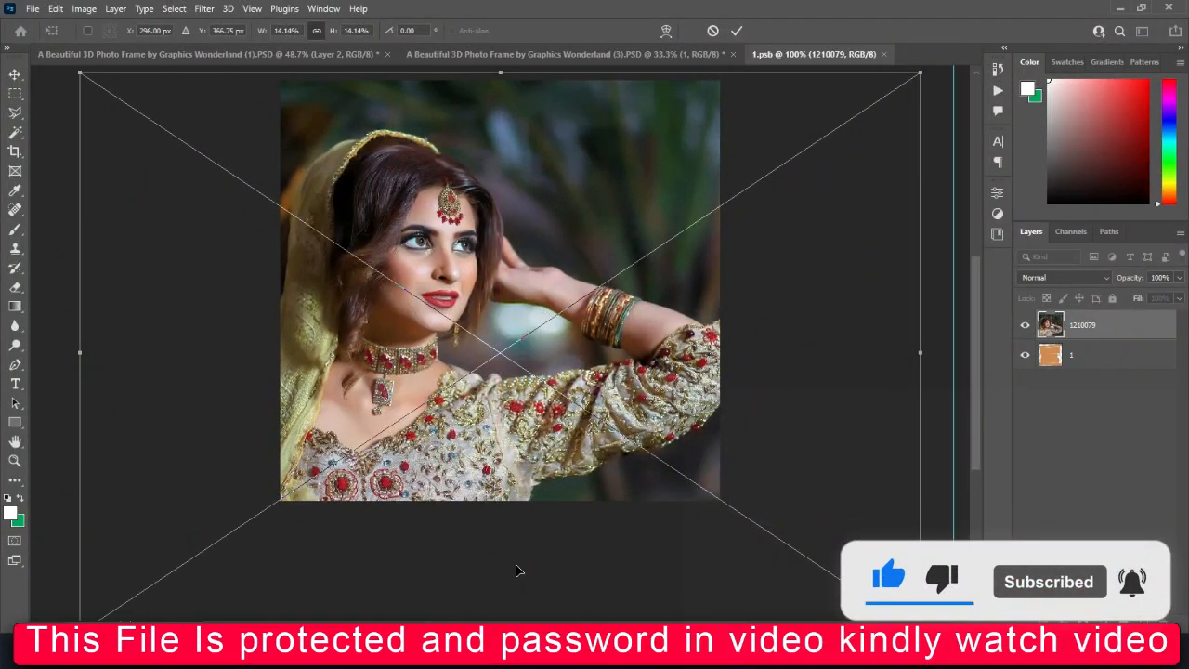
key(ctrl+minus)
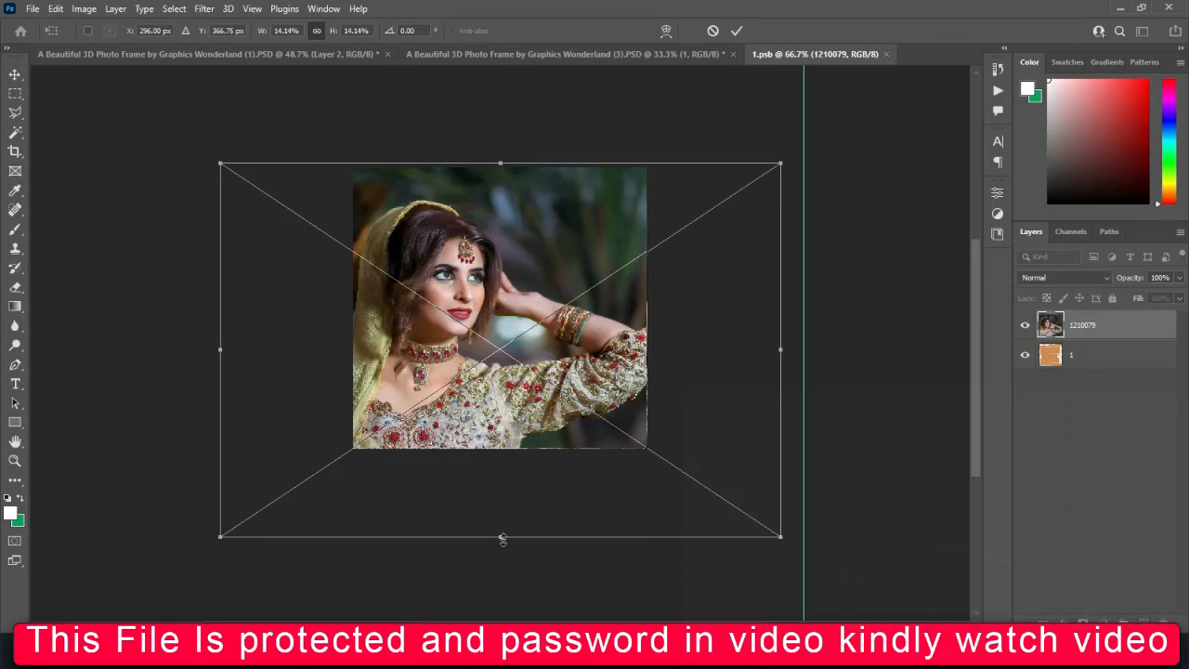
key(Return)
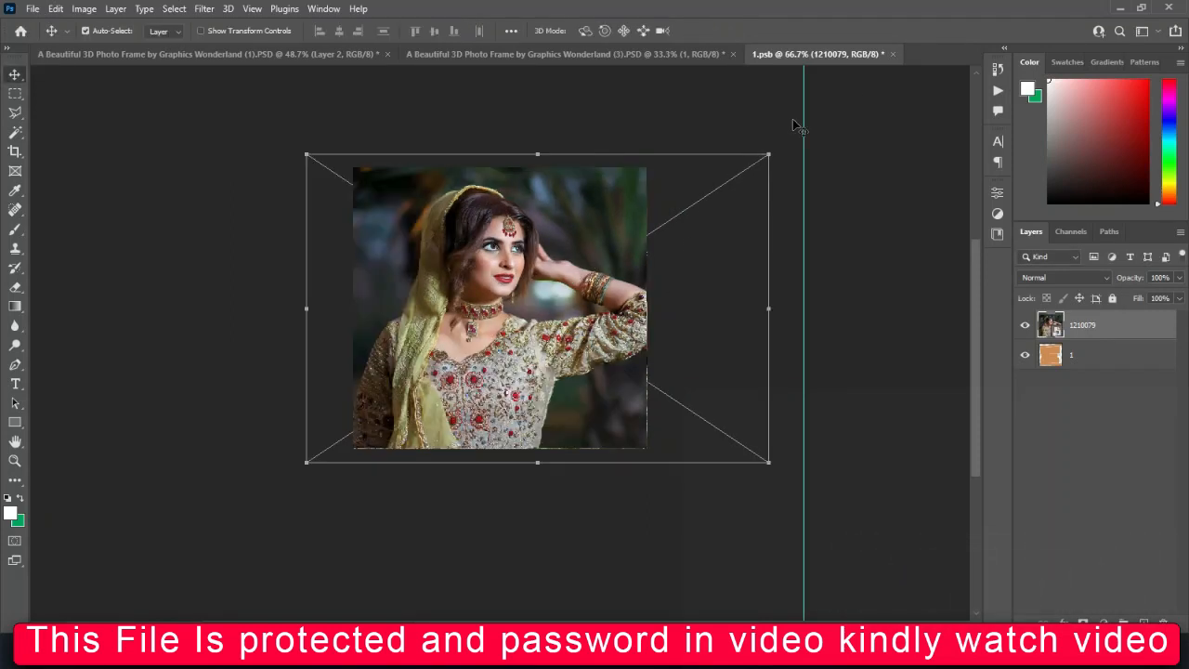
click(893, 55)
click(538, 252)
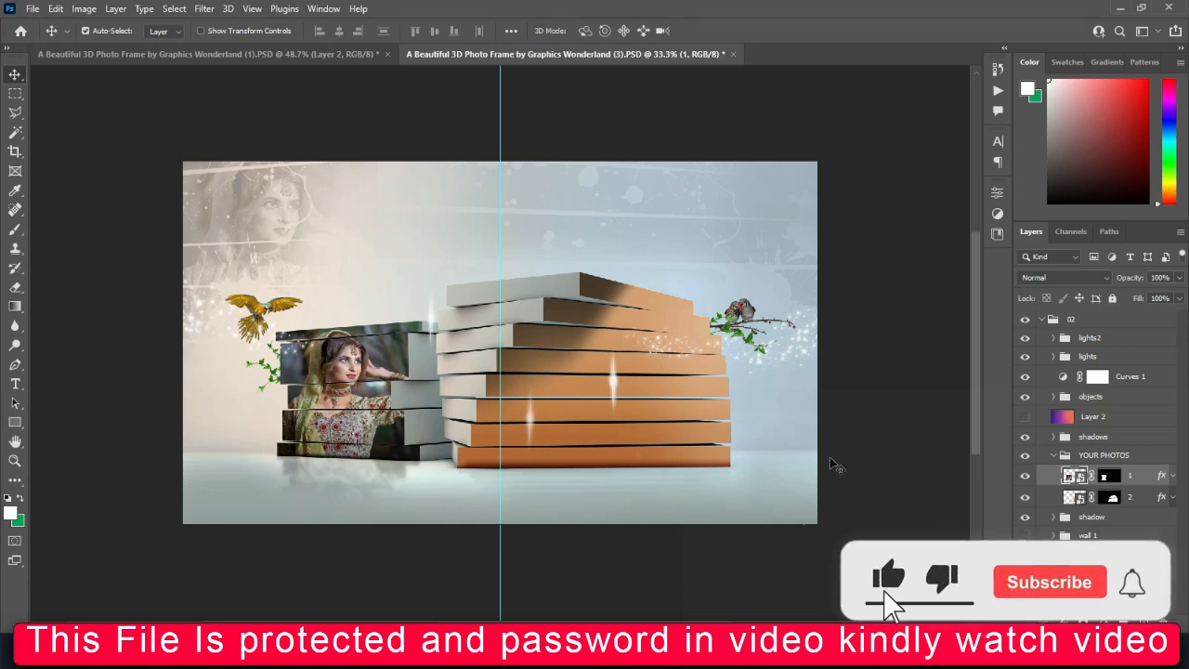
Open photo layer 2's smart object and browse the PHOTOS folder for a portrait suited to the larger stack of strips
double_click(1076, 499)
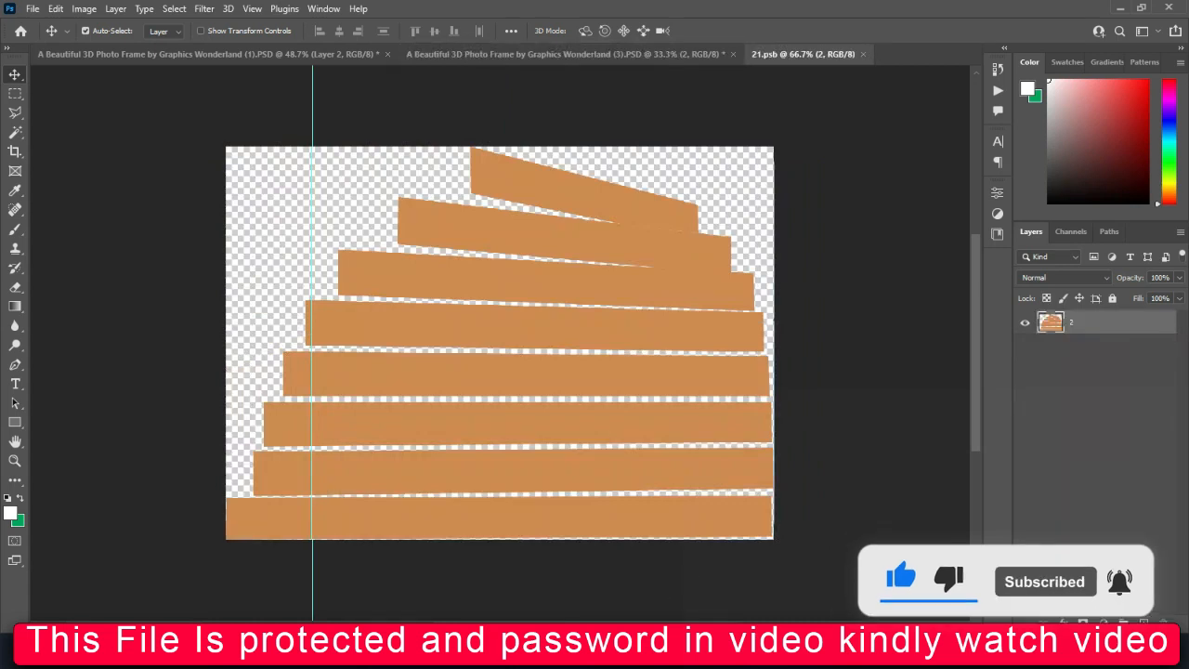
click(624, 576)
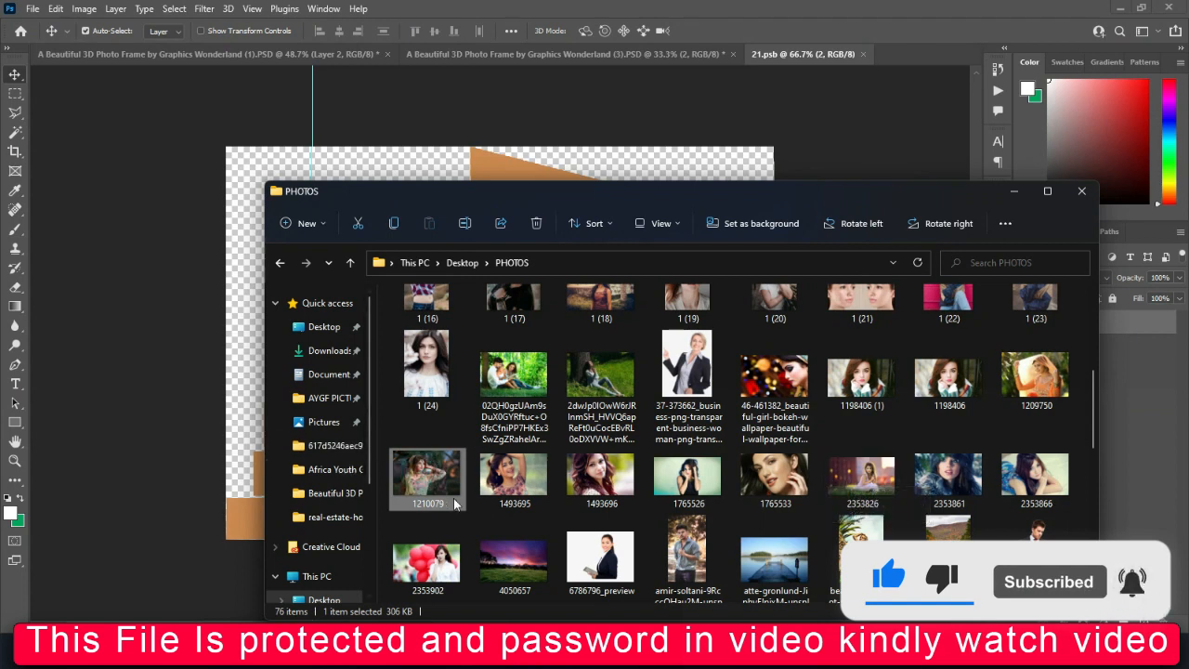
click(514, 478)
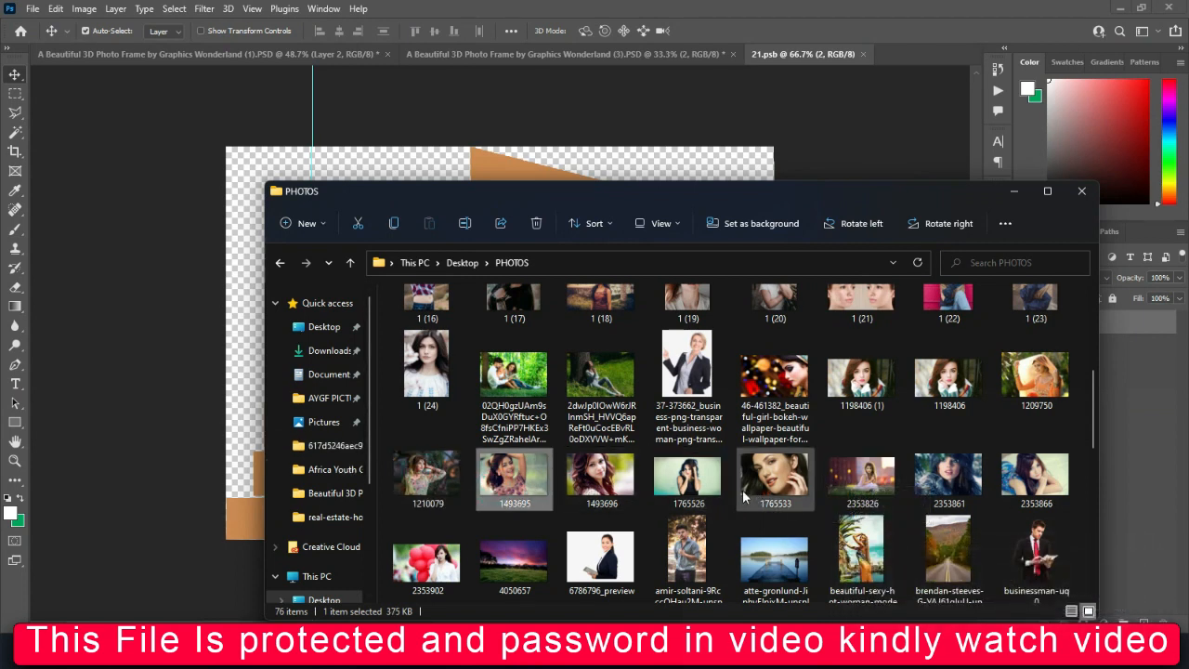
click(437, 485)
scroll(748, 474, down, 2)
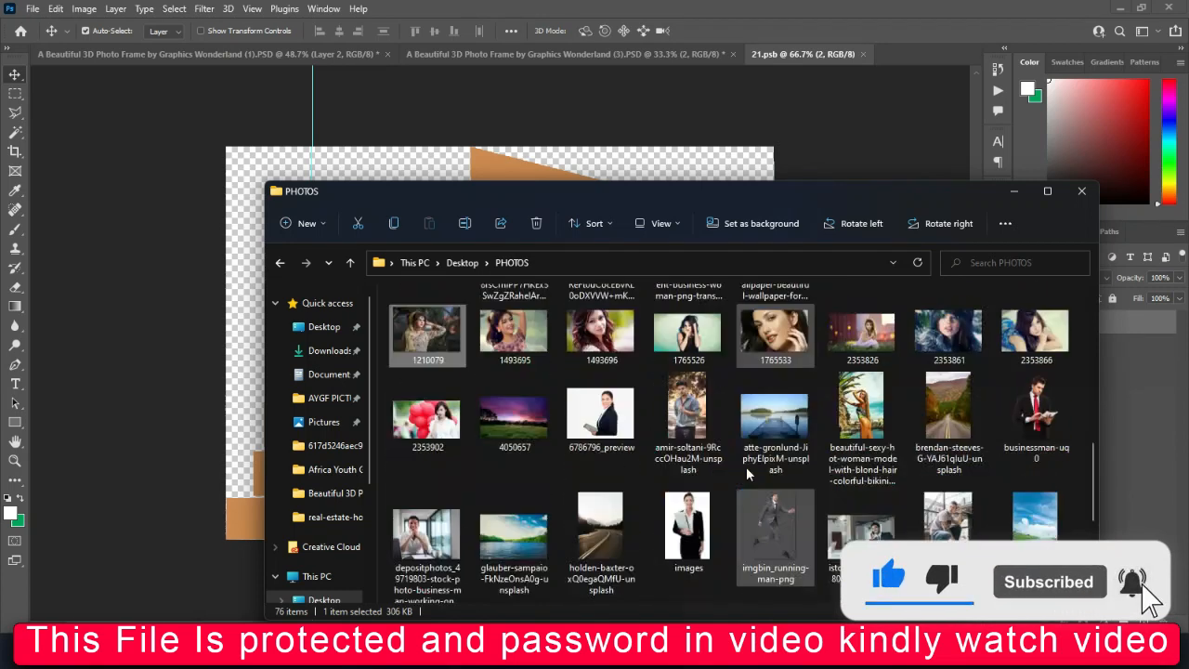
scroll(746, 469, down, 5)
scroll(746, 470, up, 7)
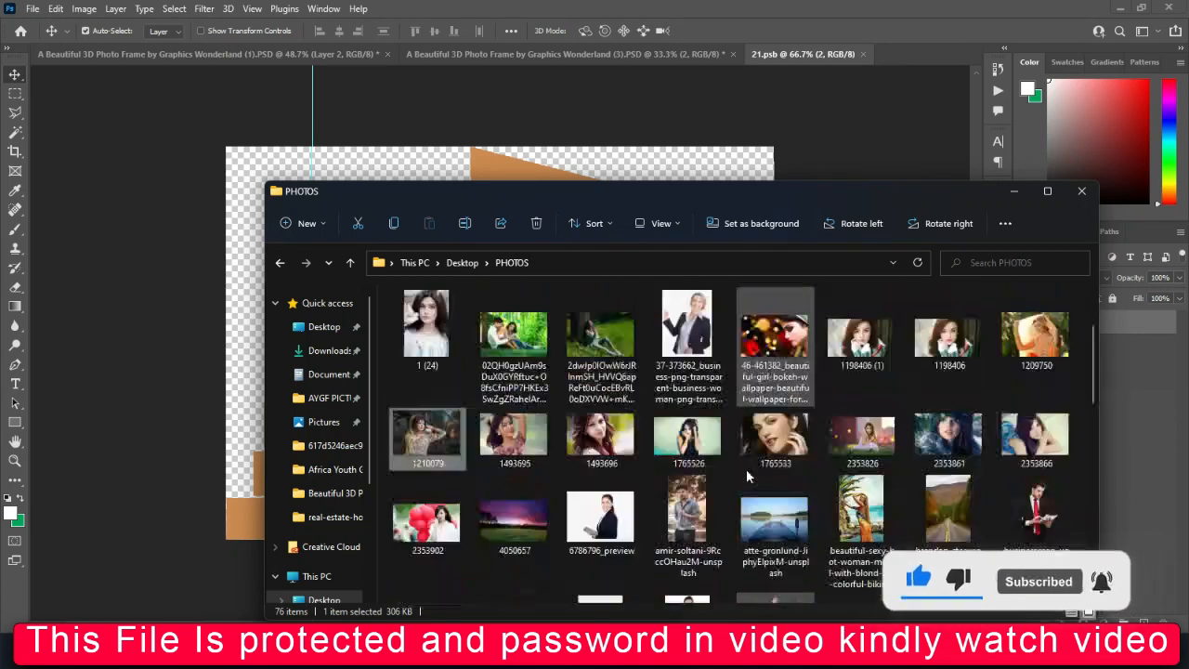
scroll(746, 469, up, 3)
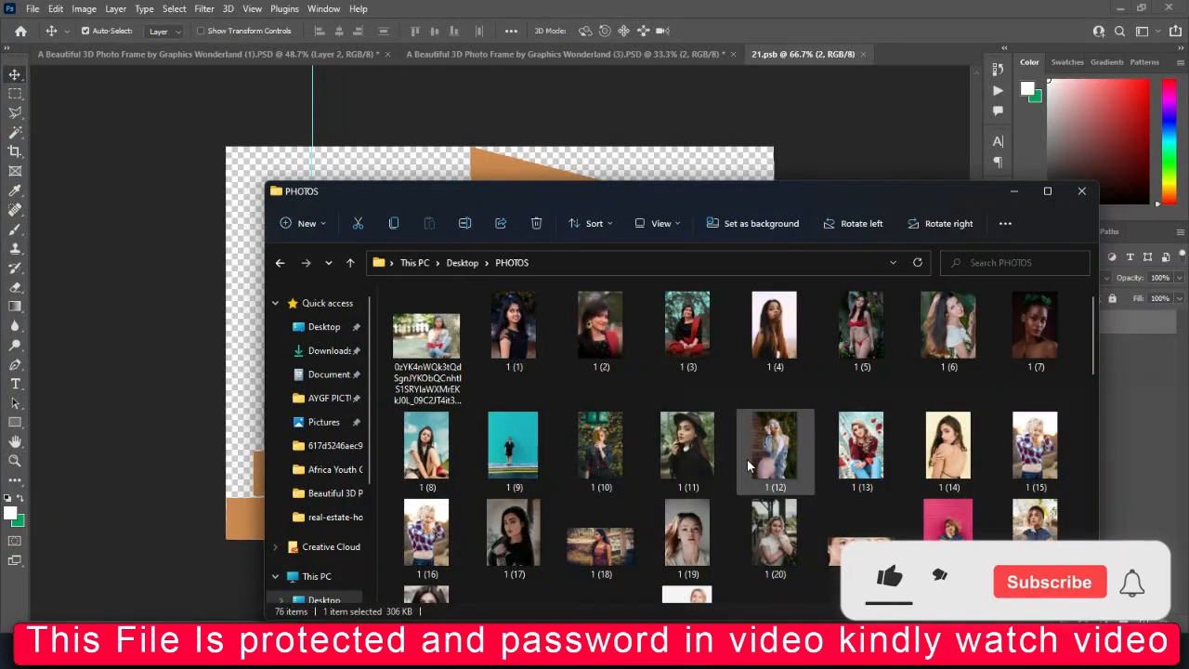
scroll(817, 469, down, 3)
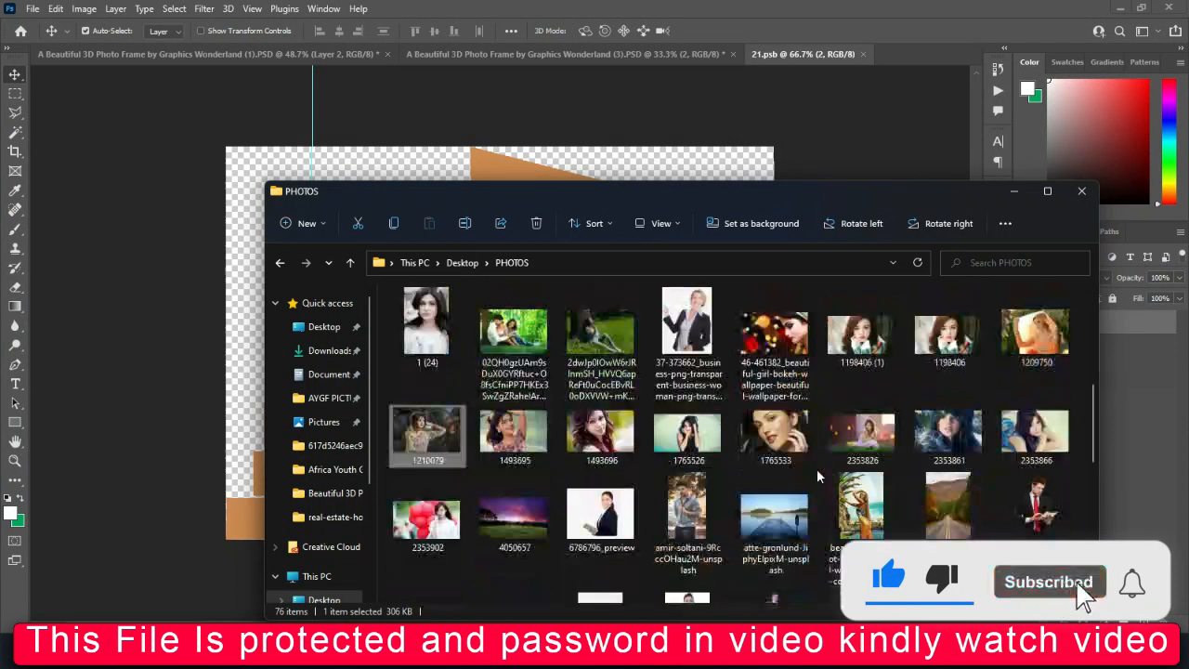
Place the bokeh portrait 46-461382 into 21.psb, scale it to about 25.3% to cover the canvas, align it, and save and close the file
click(781, 342)
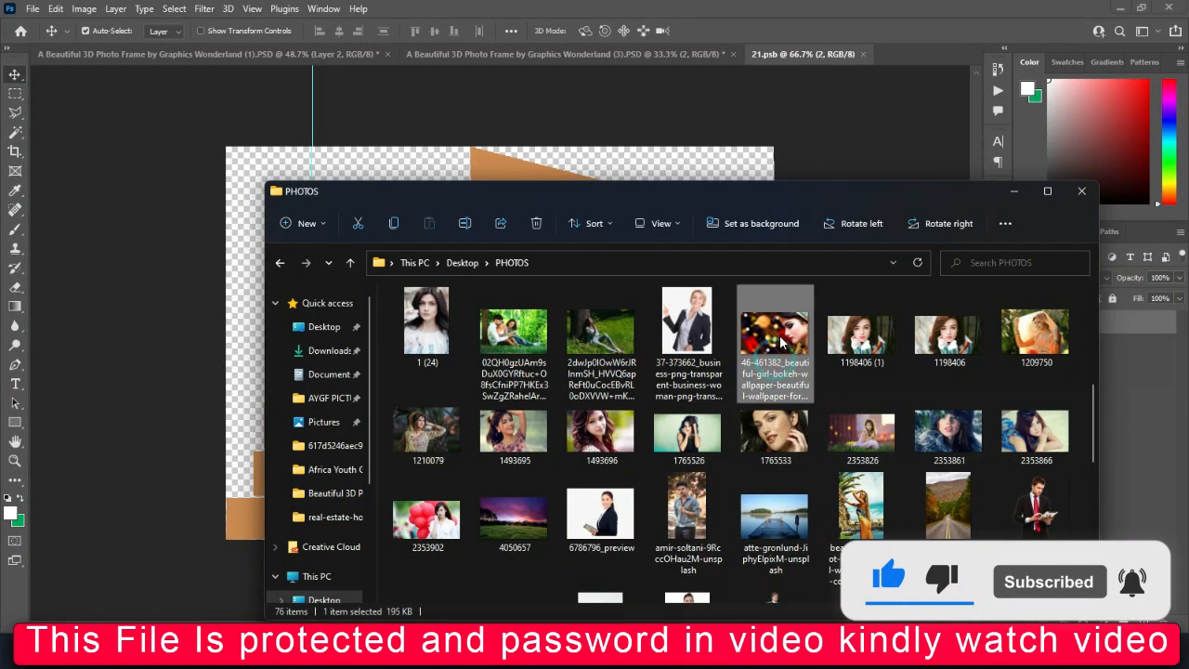
drag(506, 195, 503, 143)
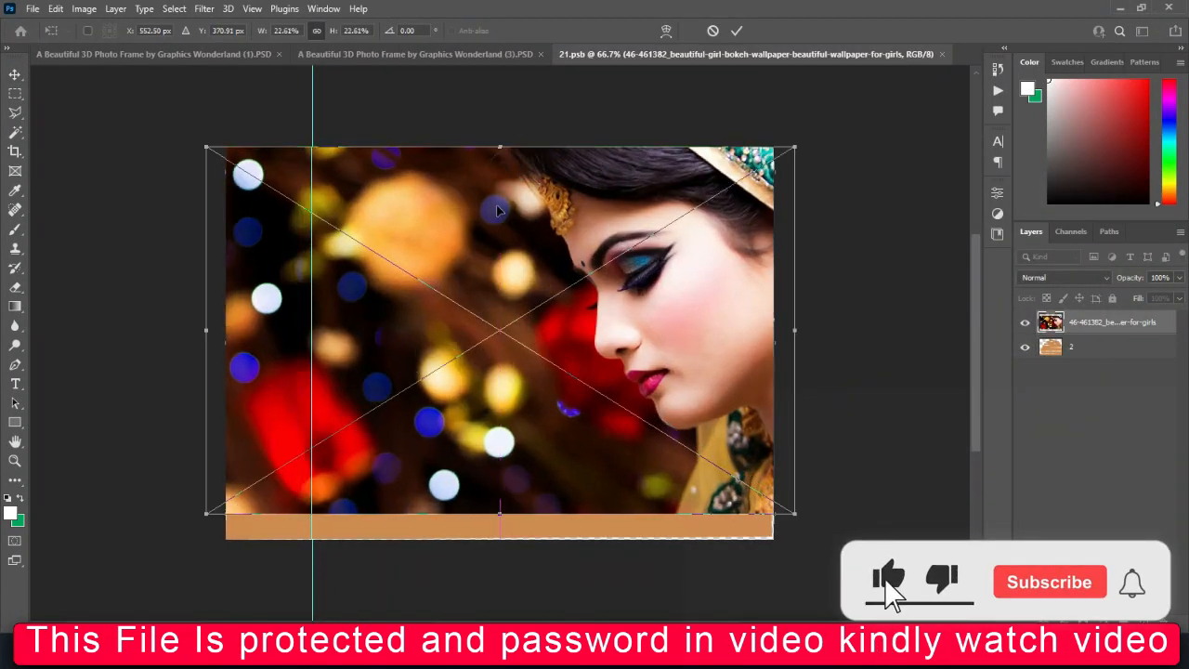
drag(501, 513, 504, 553)
drag(535, 510, 483, 510)
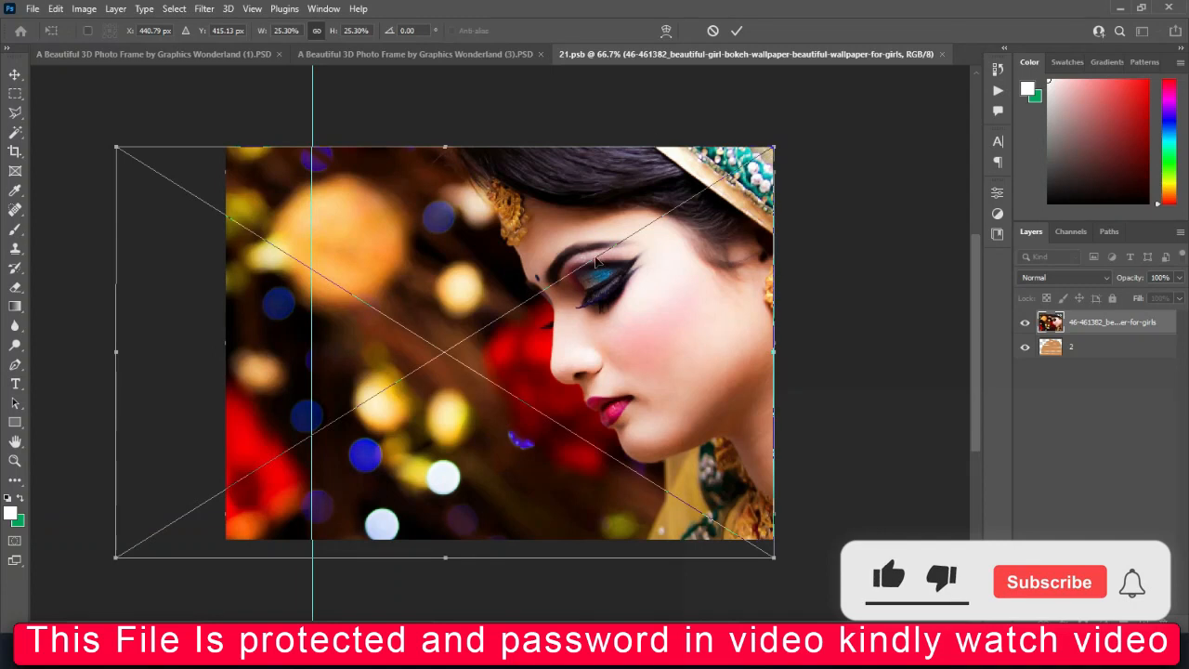
click(733, 33)
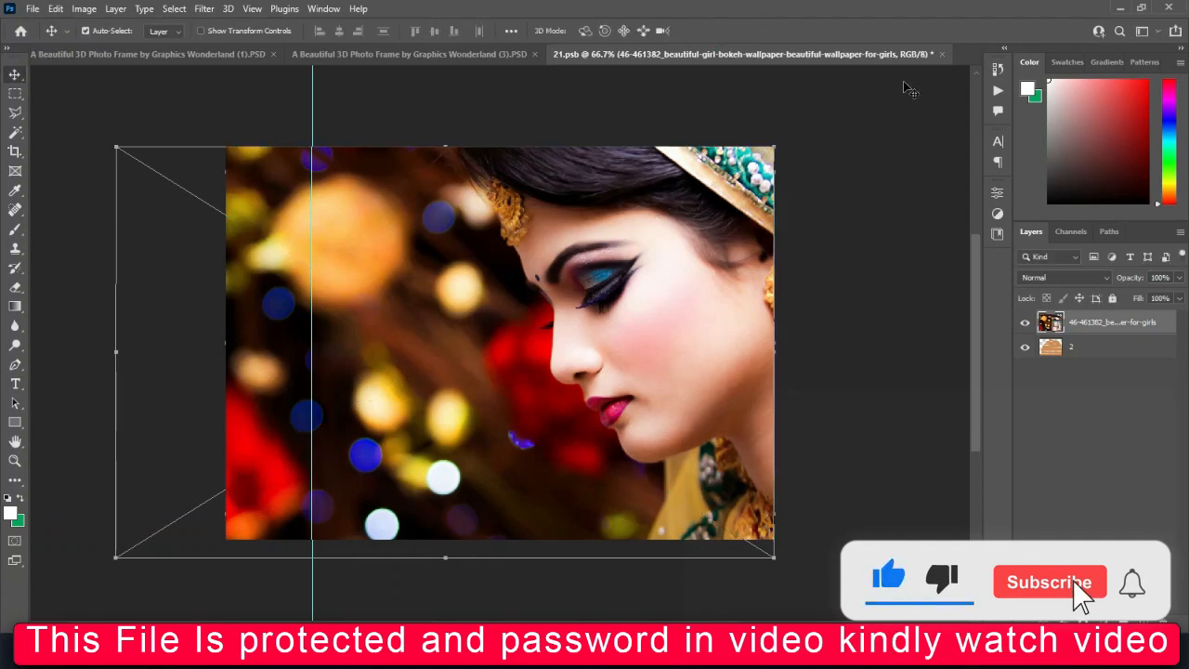
click(943, 54)
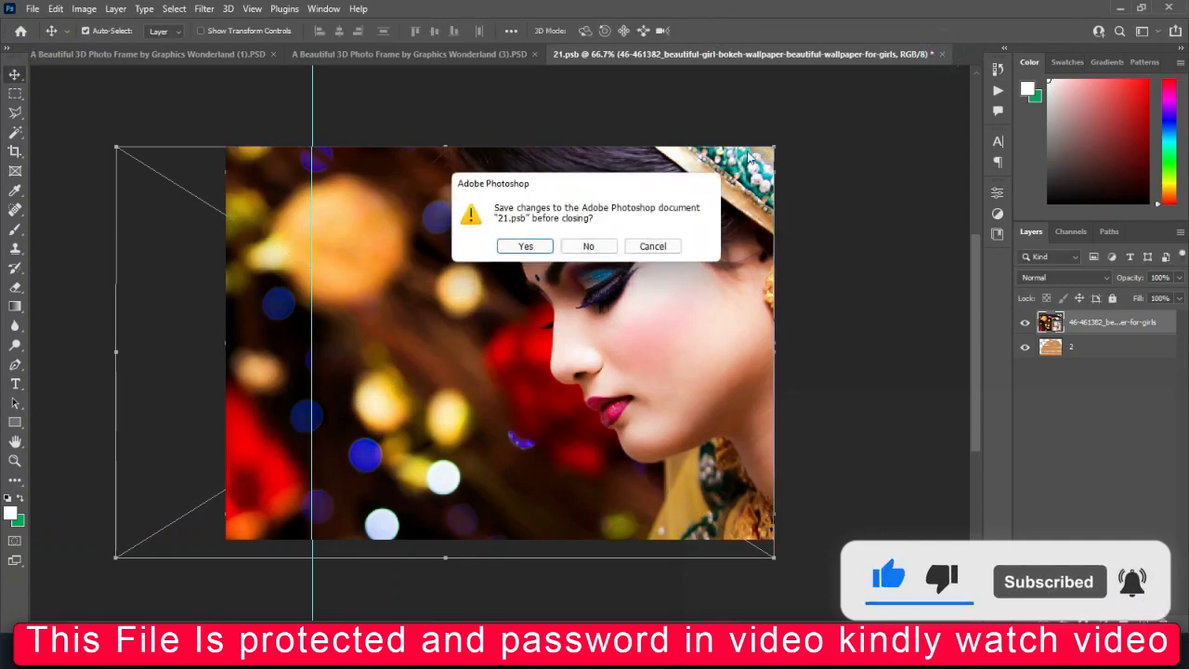
click(527, 246)
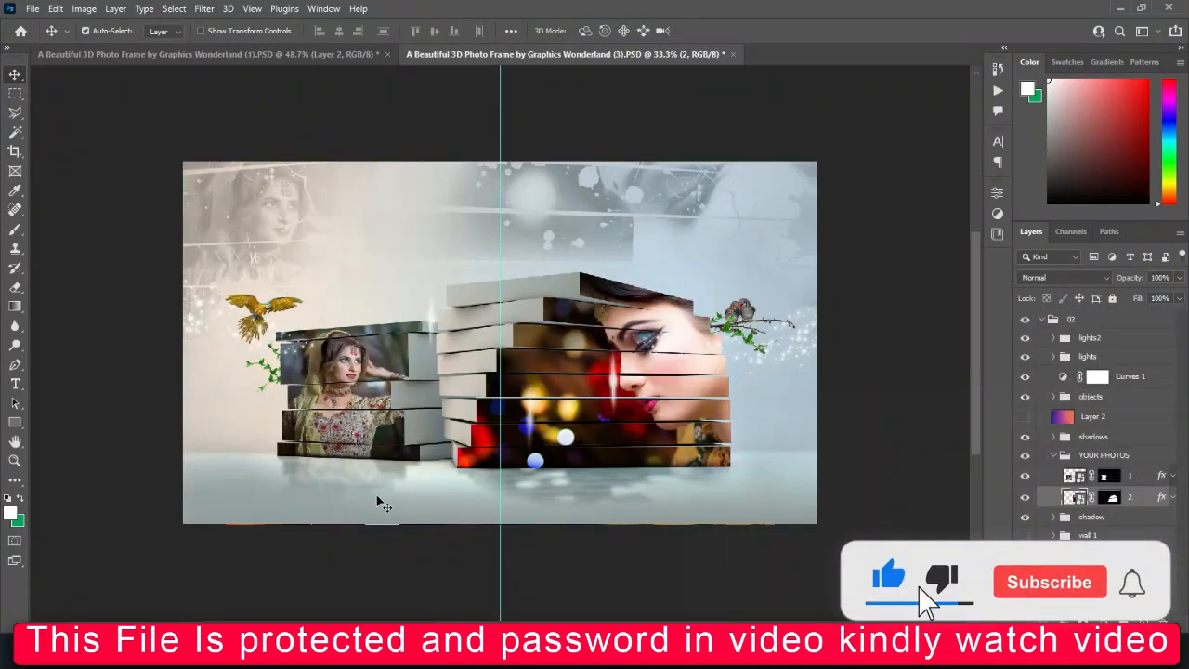
Examine both filled photo stacks in template (3), close up and as a whole composition
key(ctrl+plus)
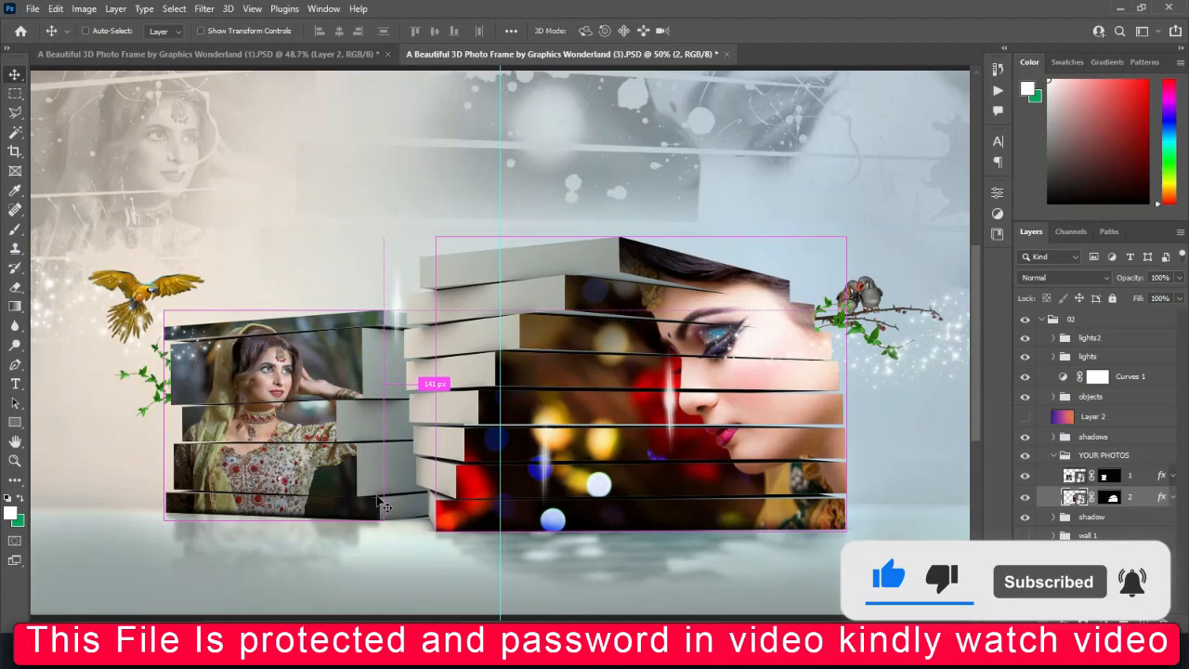
key(ctrl+plus)
key(ctrl+plus)
key(ctrl+0)
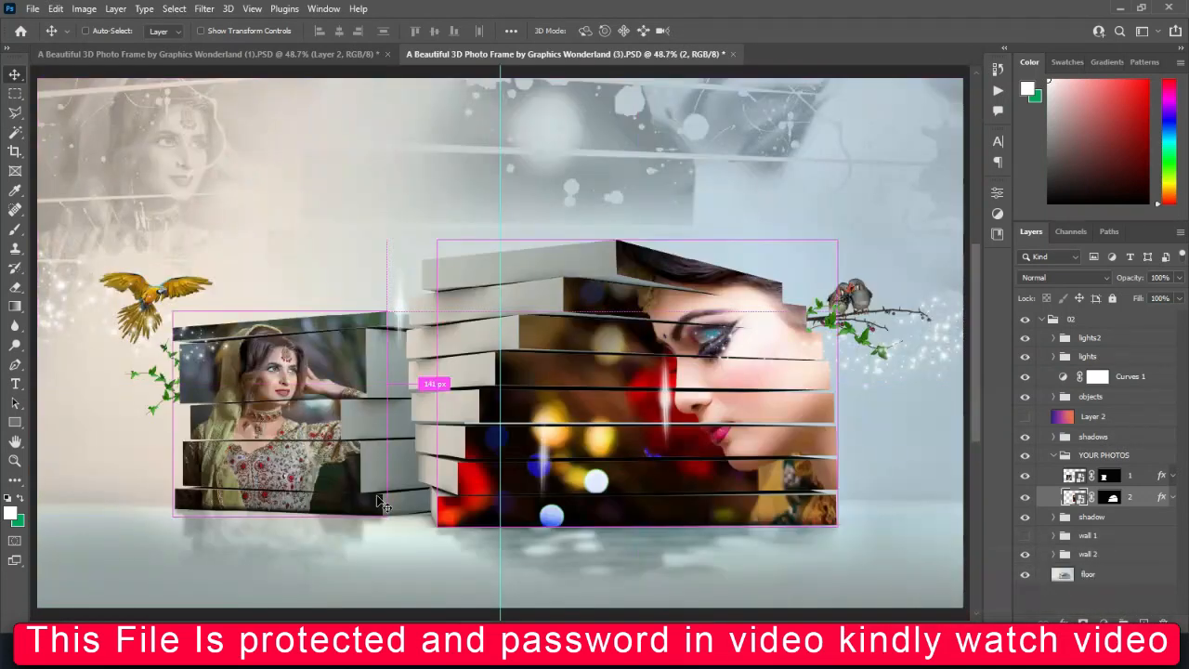
key(ctrl+minus)
key(ctrl+minus)
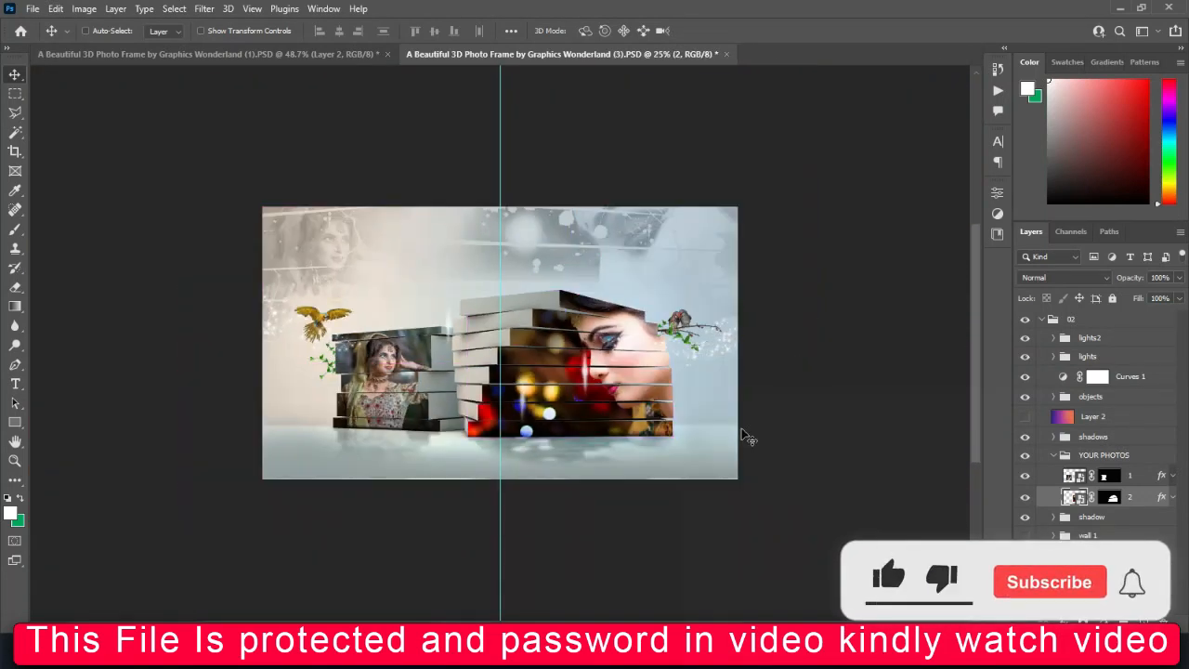
key(ctrl+plus)
key(ctrl+plus)
key(ctrl+minus)
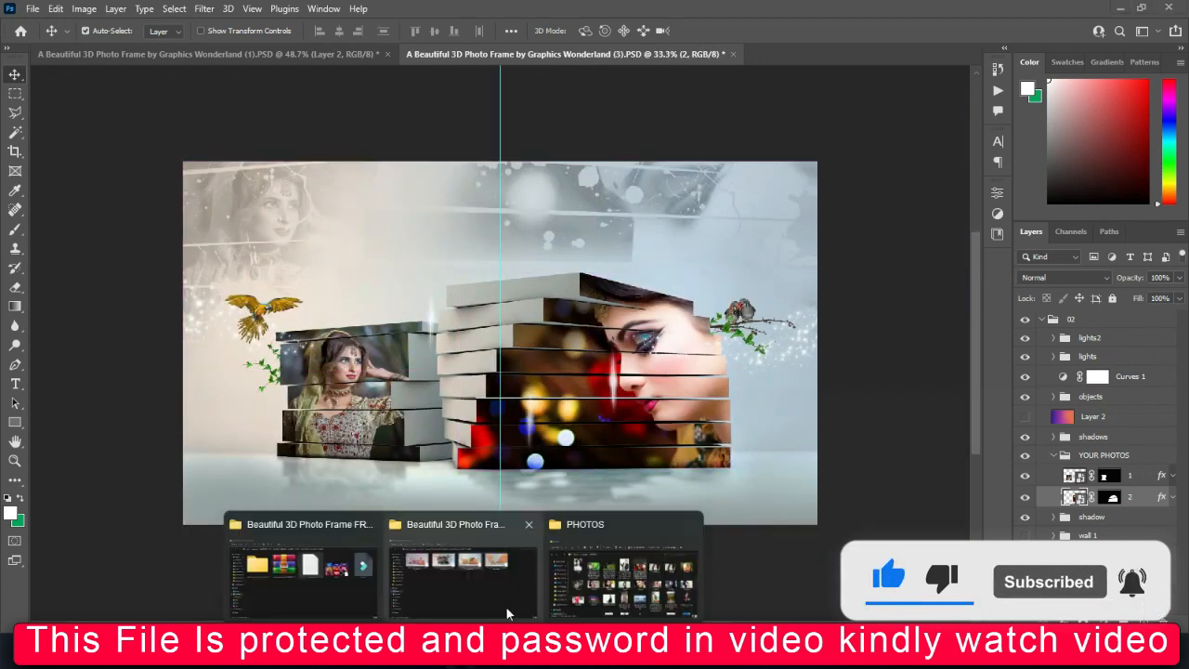
Open the PSD template A Beautiful 3D Photo Frame by Graphics Wonderland (4) from the template folder
click(506, 595)
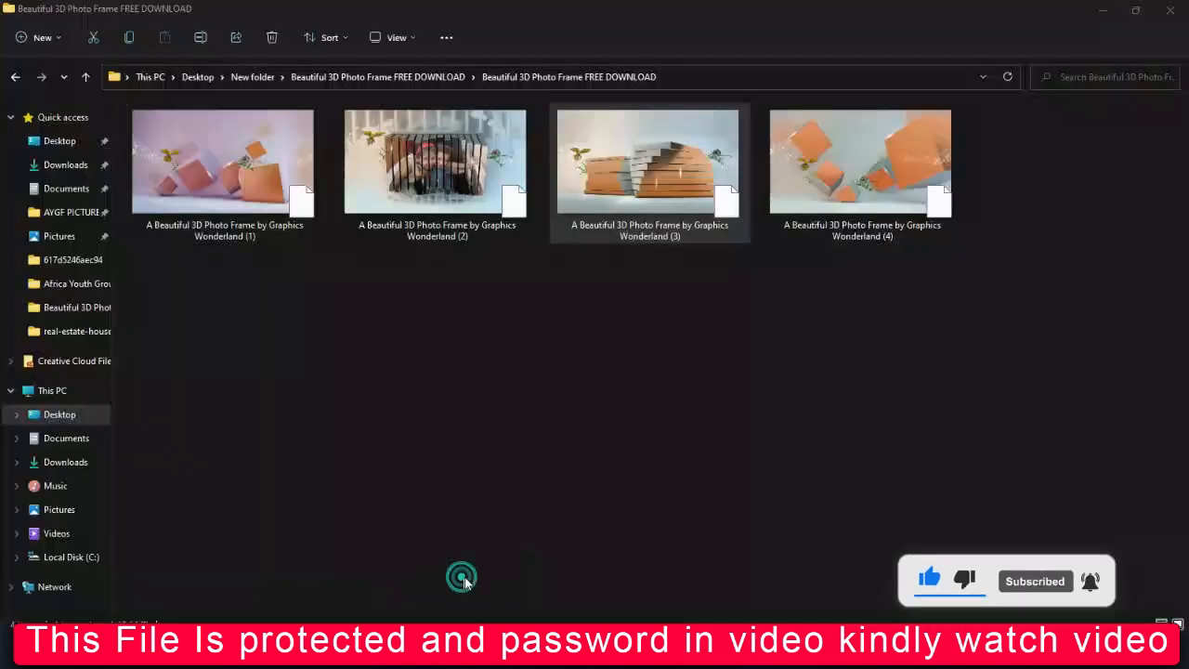
click(664, 195)
click(487, 196)
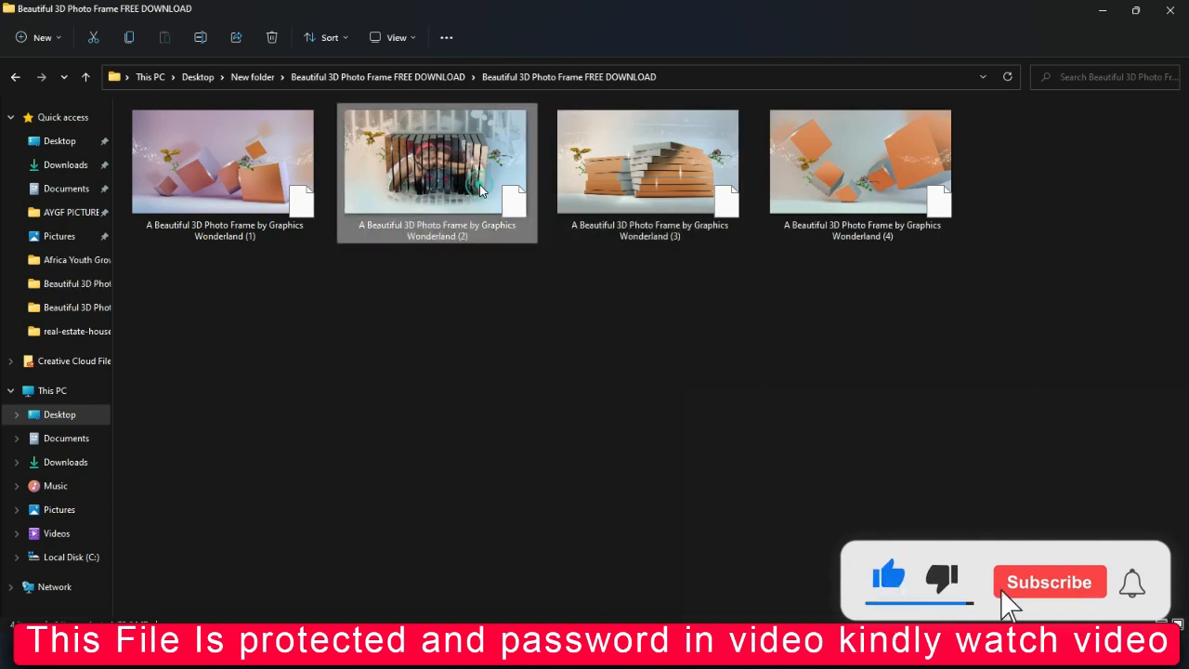
click(810, 195)
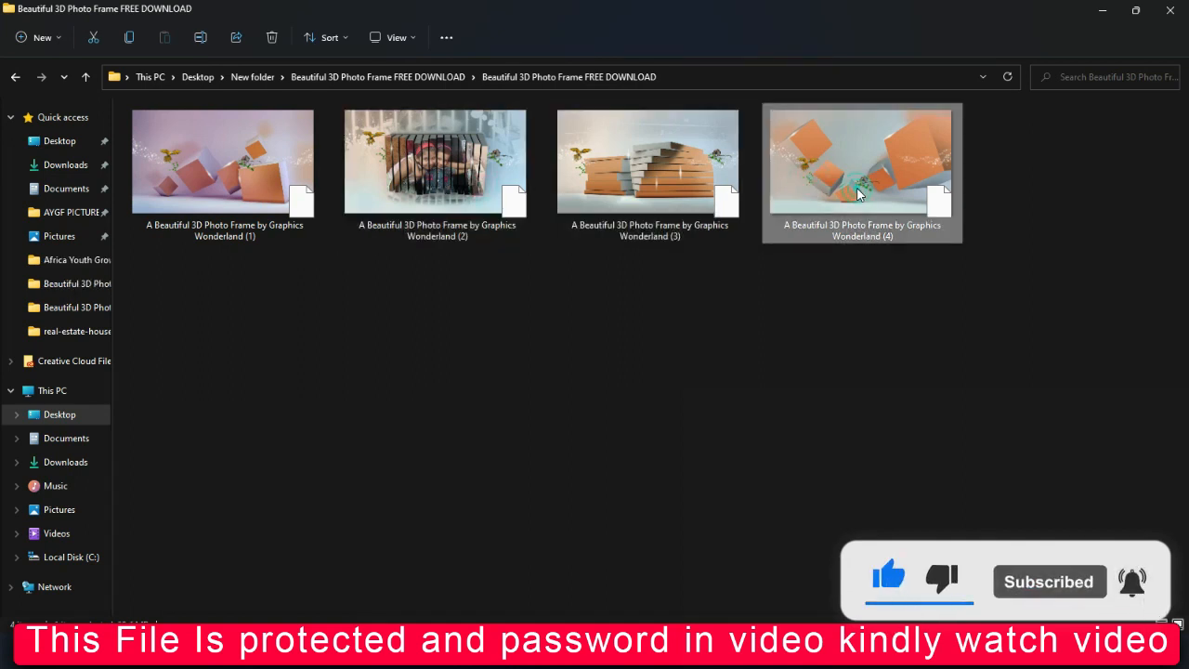
key(alt+Tab)
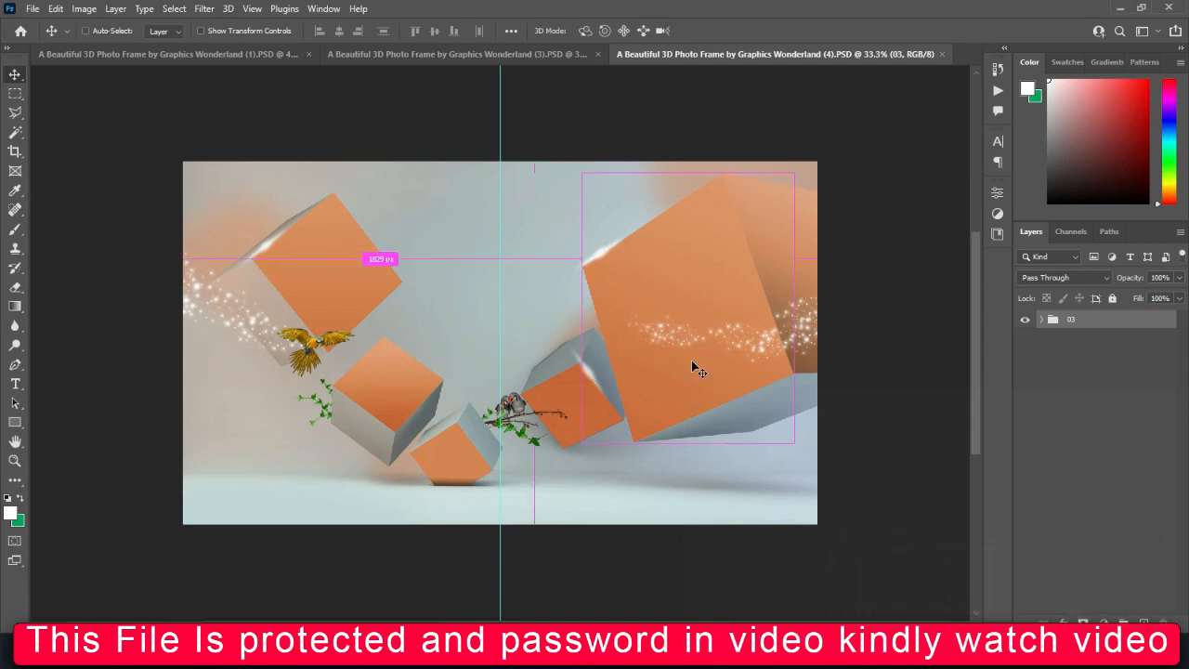
Expand group 03 of the cube template and open photo layer 1's smart object
key(ctrl+0)
key(ctrl+plus)
key(ctrl+plus)
key(ctrl+0)
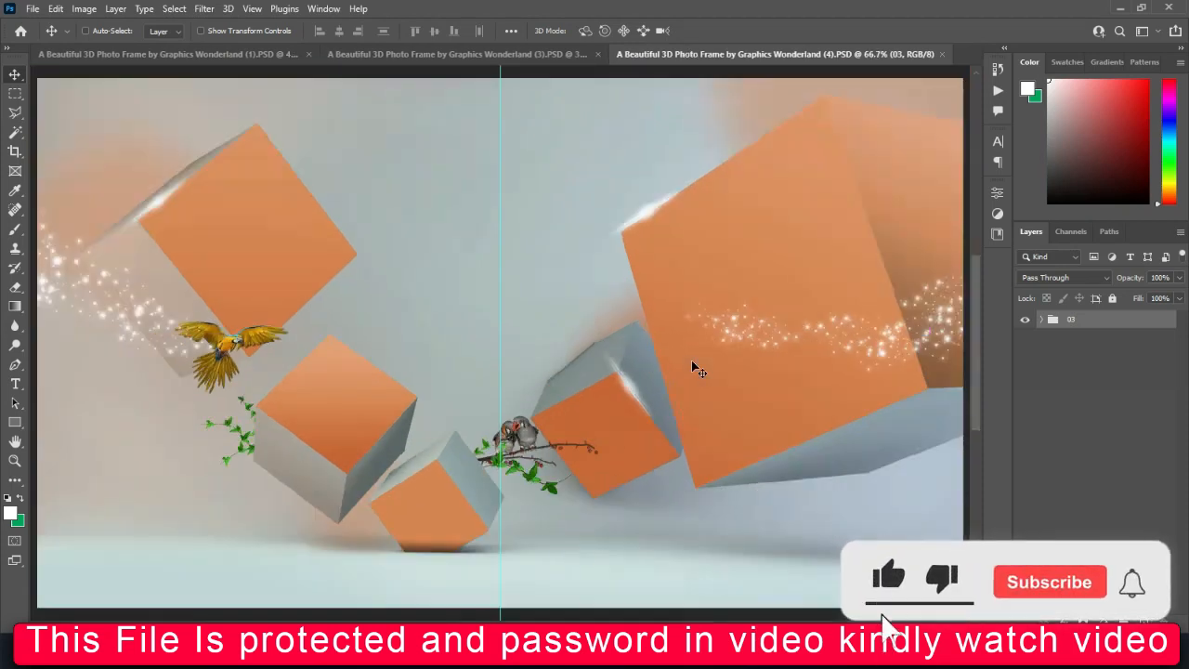
click(1043, 321)
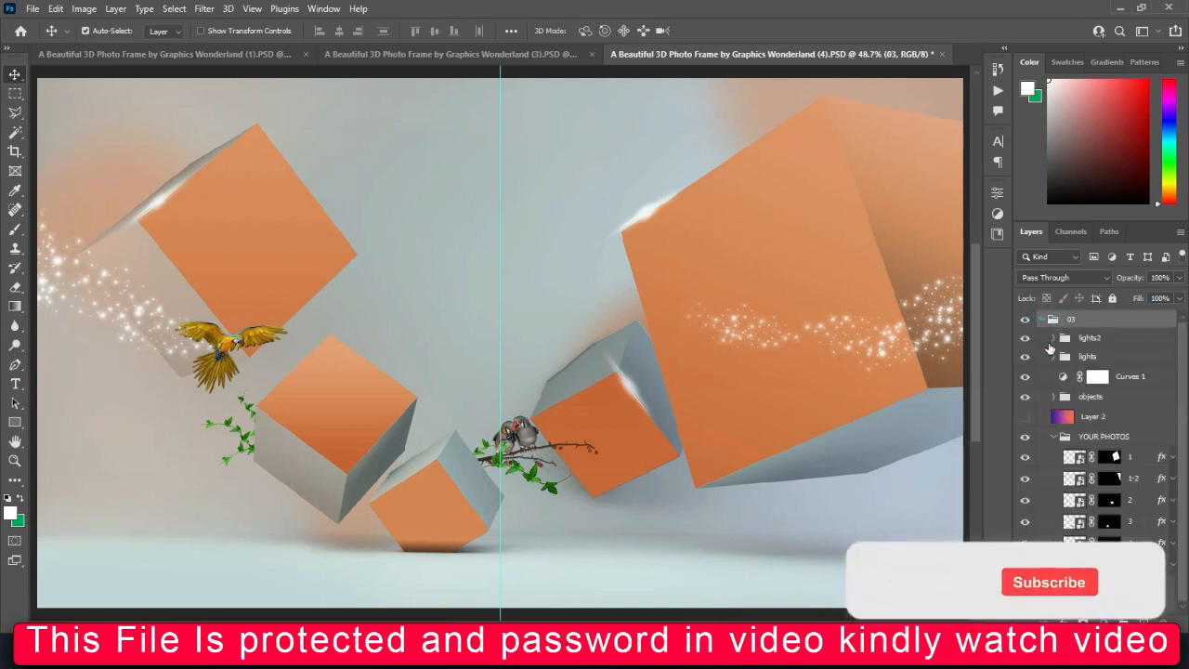
double_click(1078, 457)
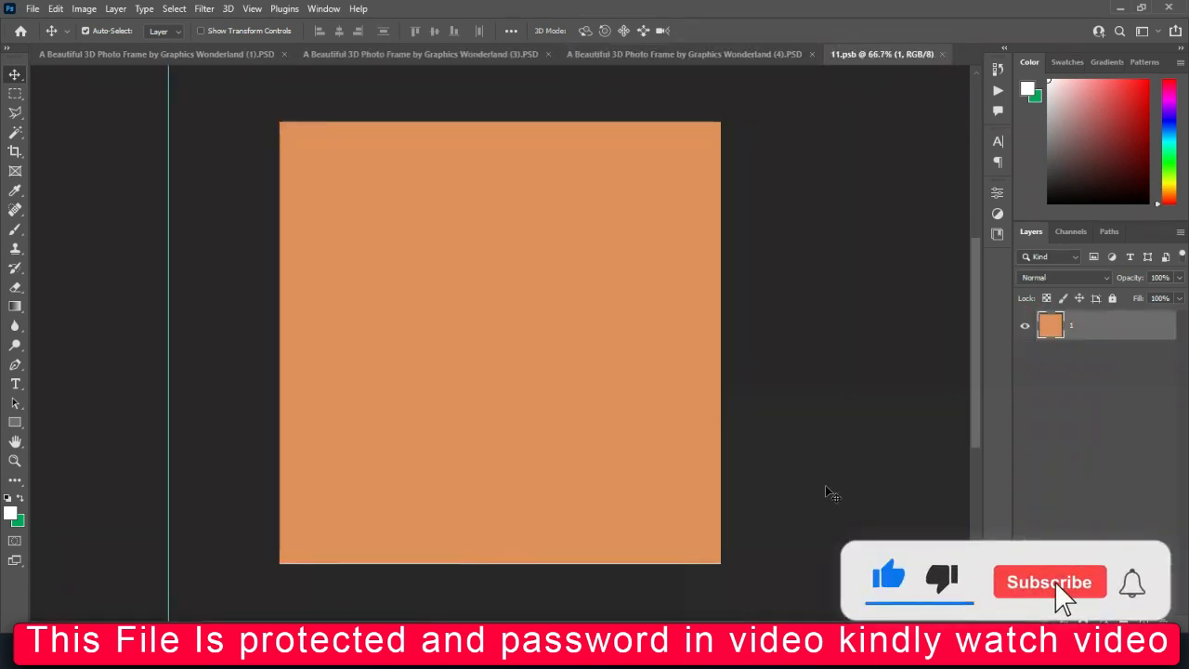
Place picture 1493696 into 11.psb, scale it to about 18.6% to cover the canvas, center the face, and save and close the file
mouse_move(464, 653)
click(593, 584)
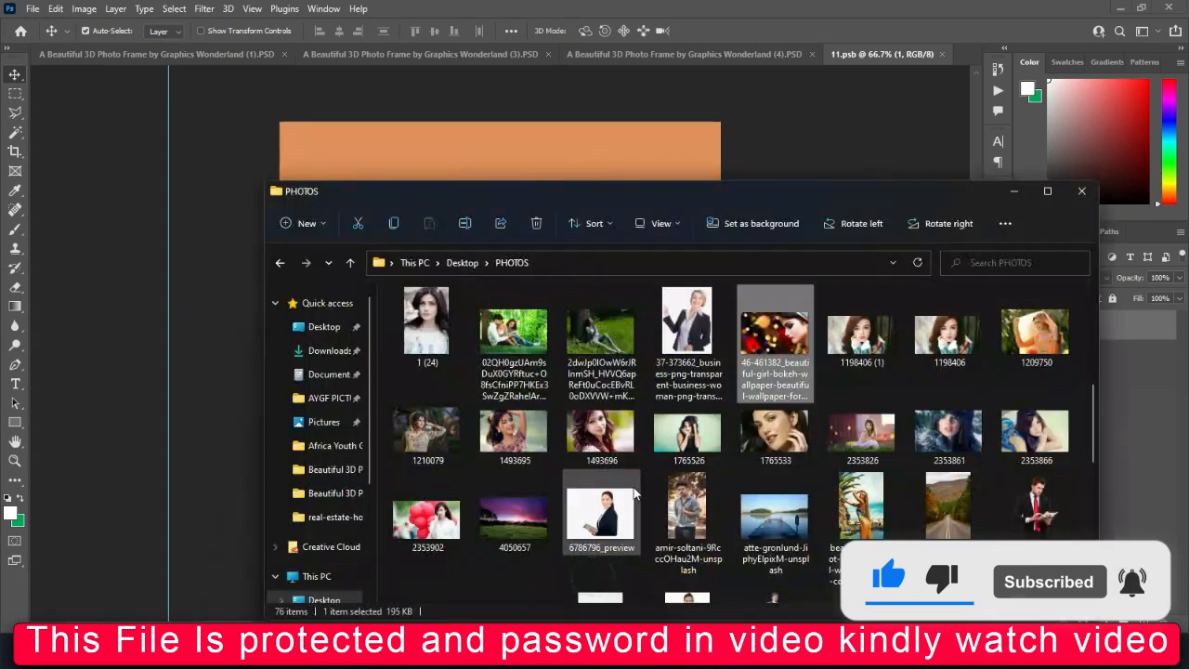
drag(553, 244, 510, 117)
drag(508, 481, 500, 571)
drag(504, 486, 549, 486)
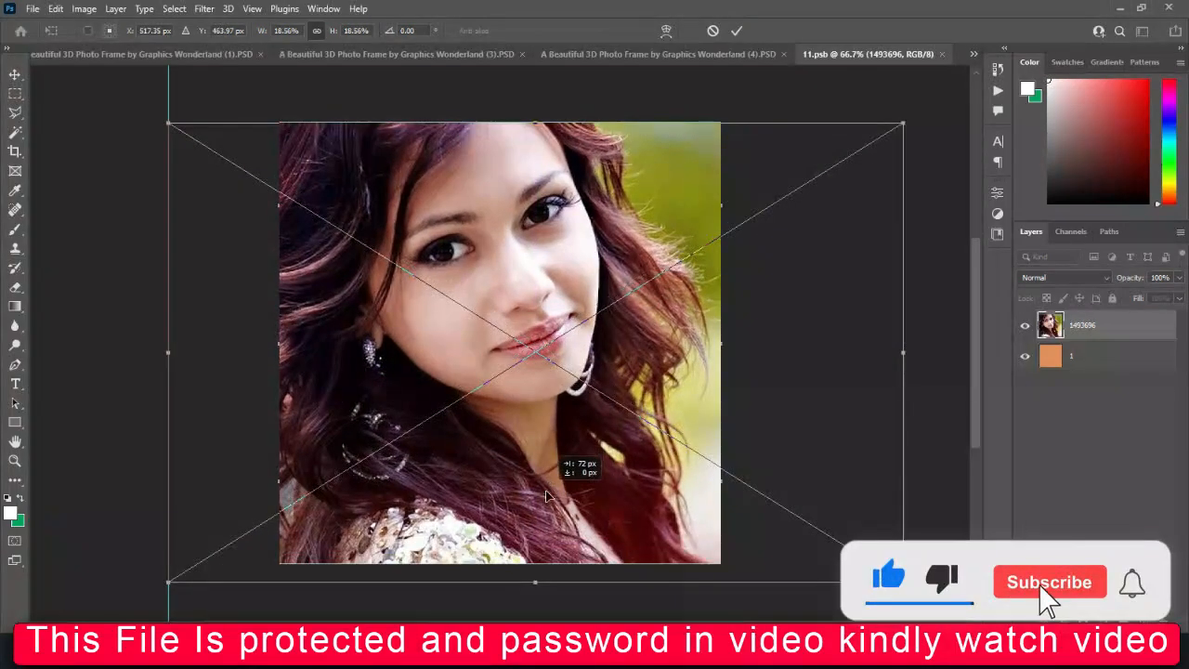
key(Return)
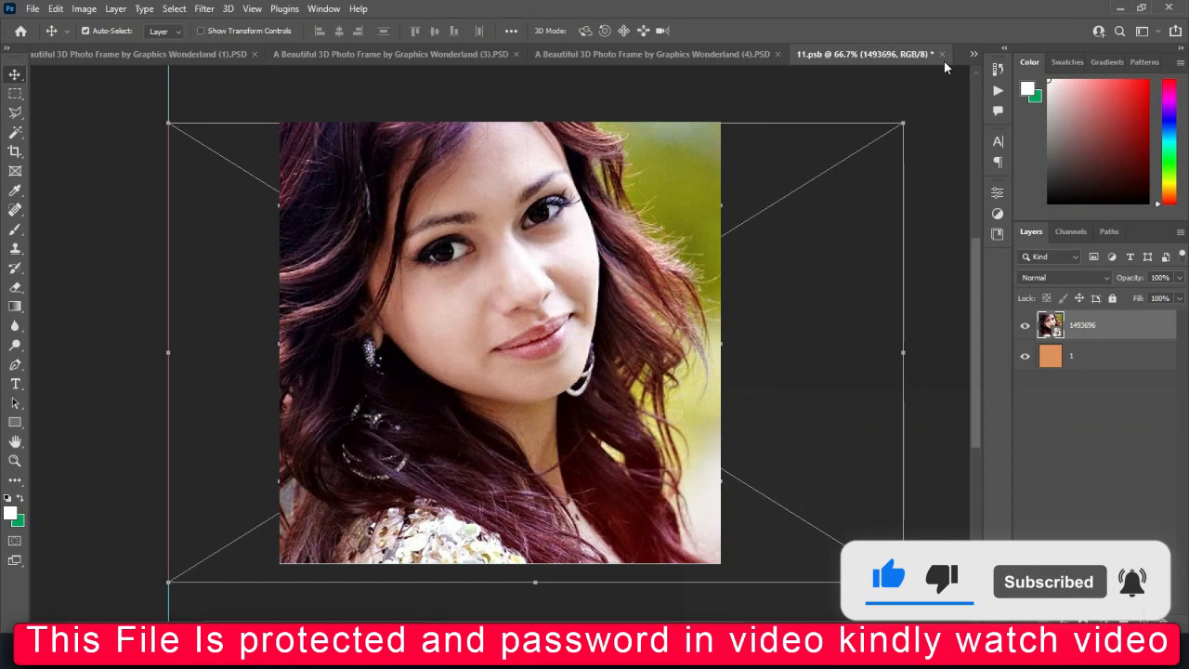
click(530, 246)
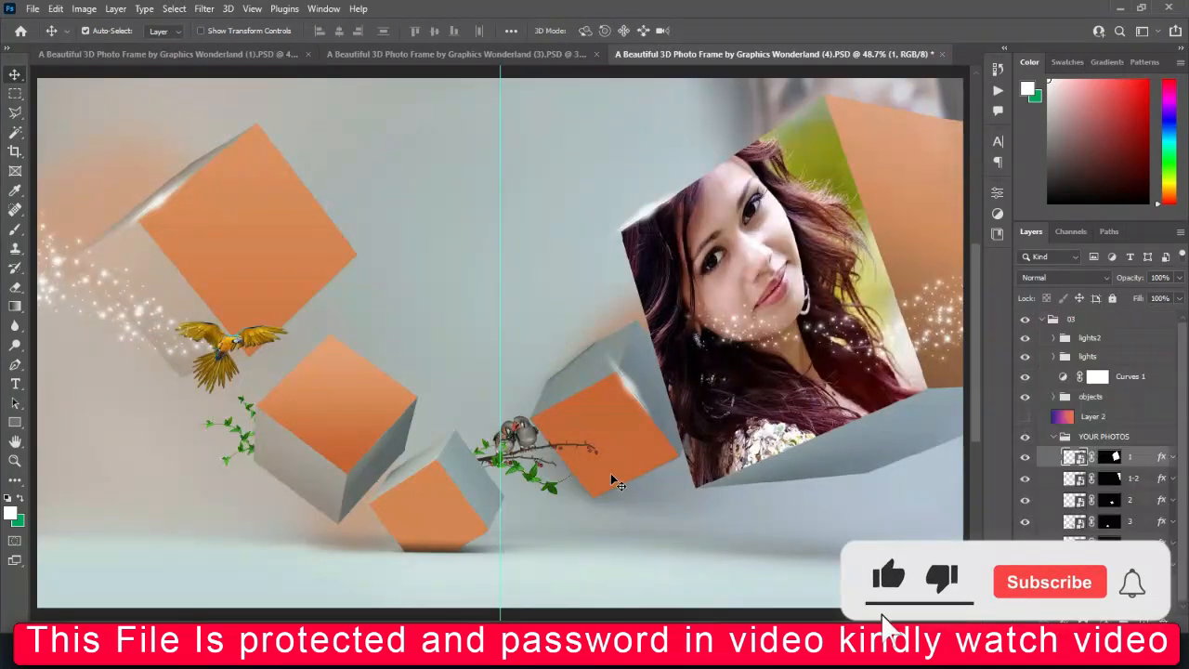
Open photo layer 1-2's smart object and place picture 1765526, scaled to about 16.7% and shifted to center the woman on the canvas
key(ctrl+minus)
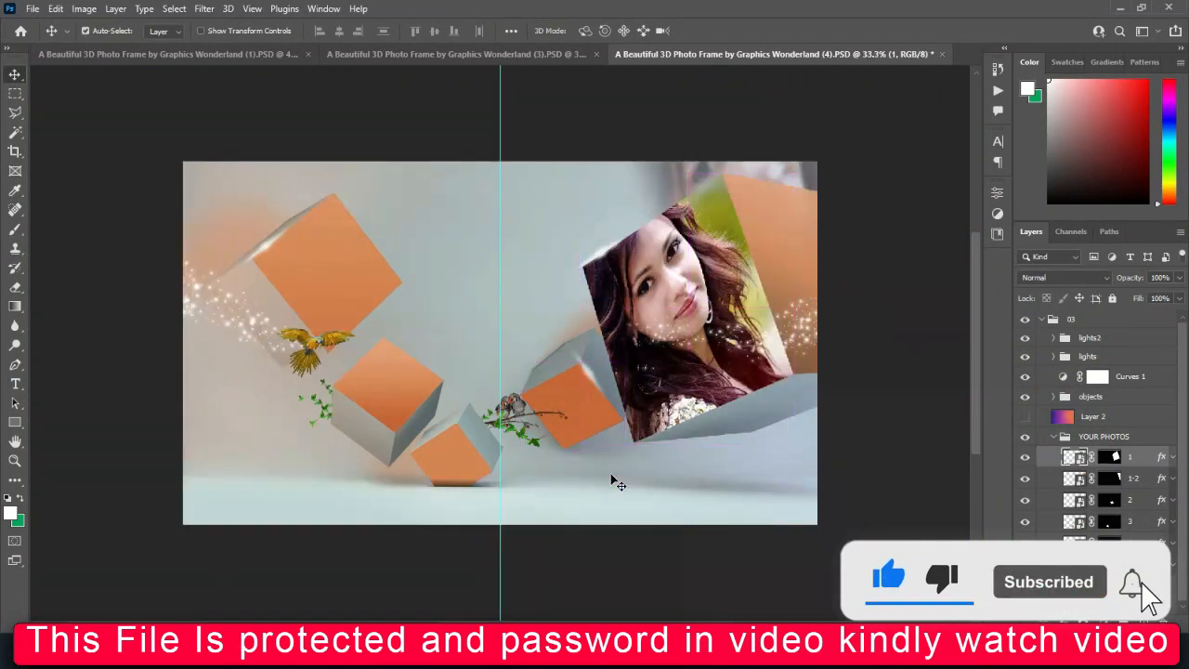
double_click(1075, 479)
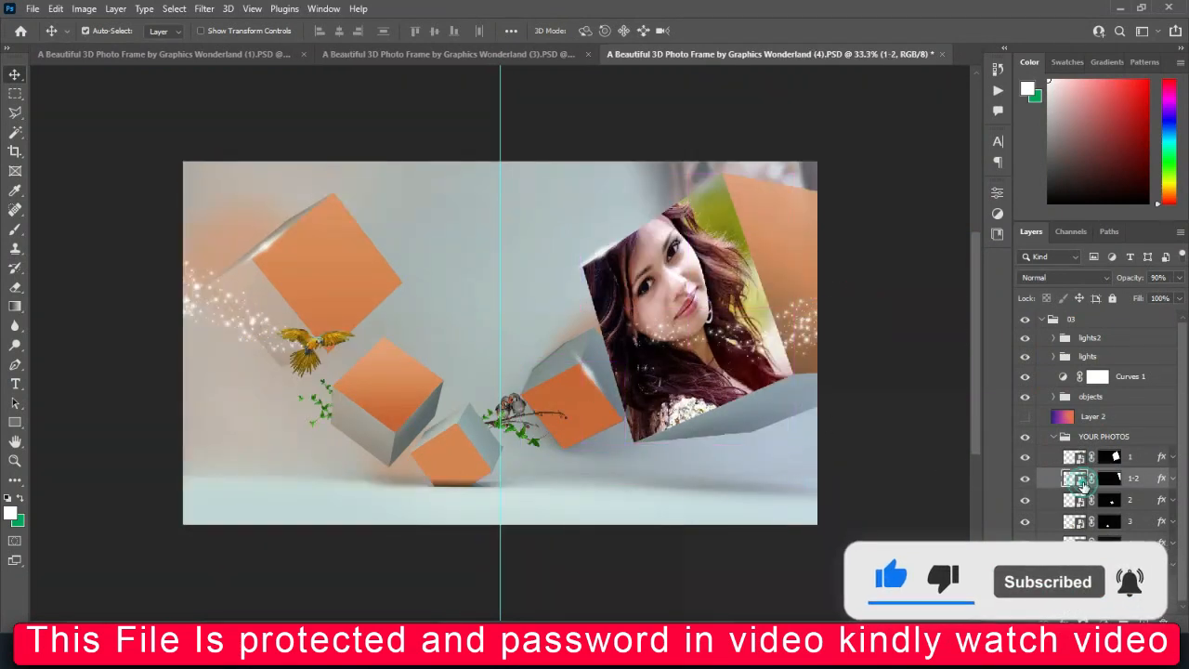
mouse_move(468, 657)
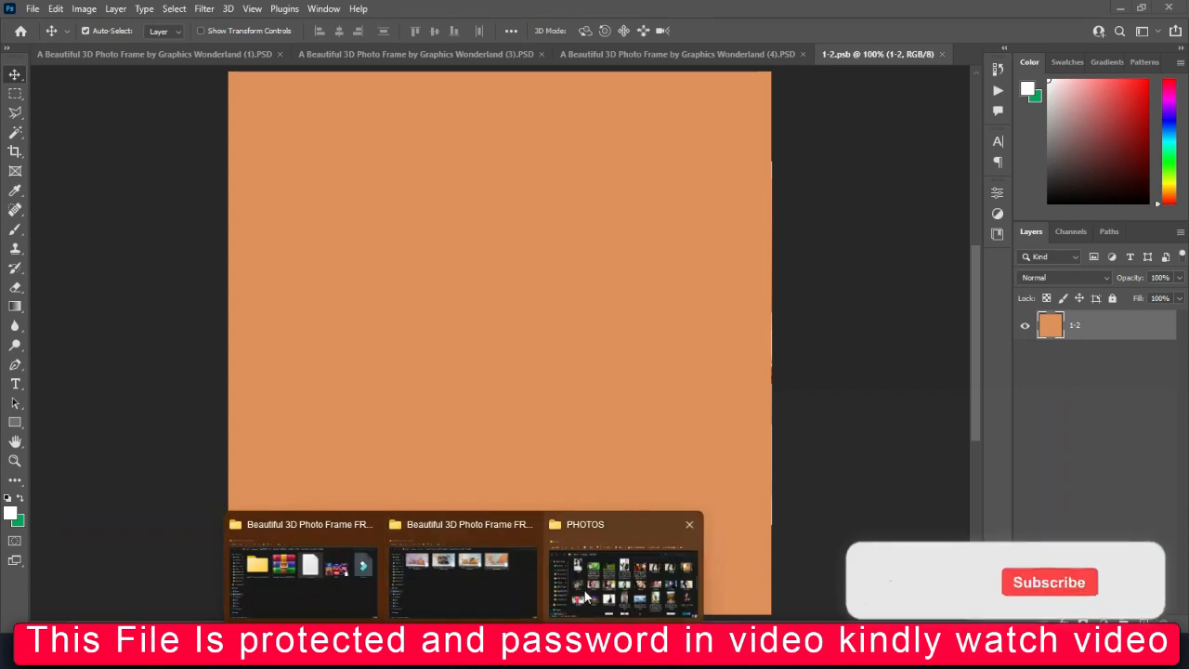
click(621, 581)
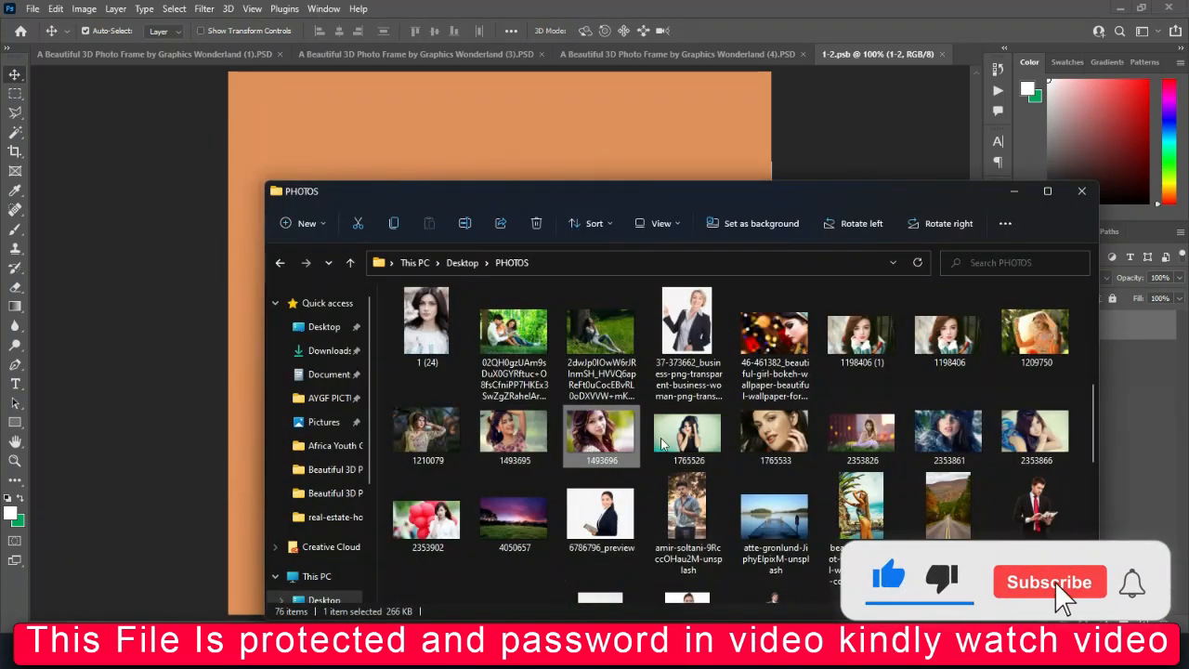
click(699, 439)
drag(496, 135, 500, 67)
drag(509, 563, 525, 599)
key(ctrl+minus)
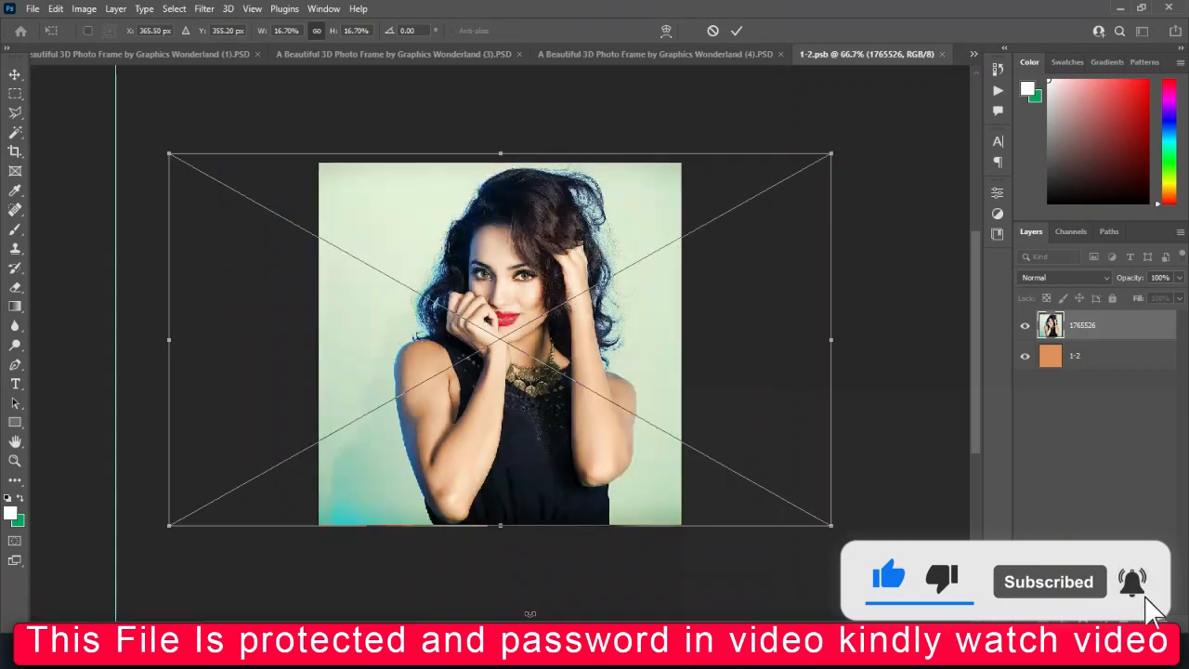
drag(519, 314, 508, 309)
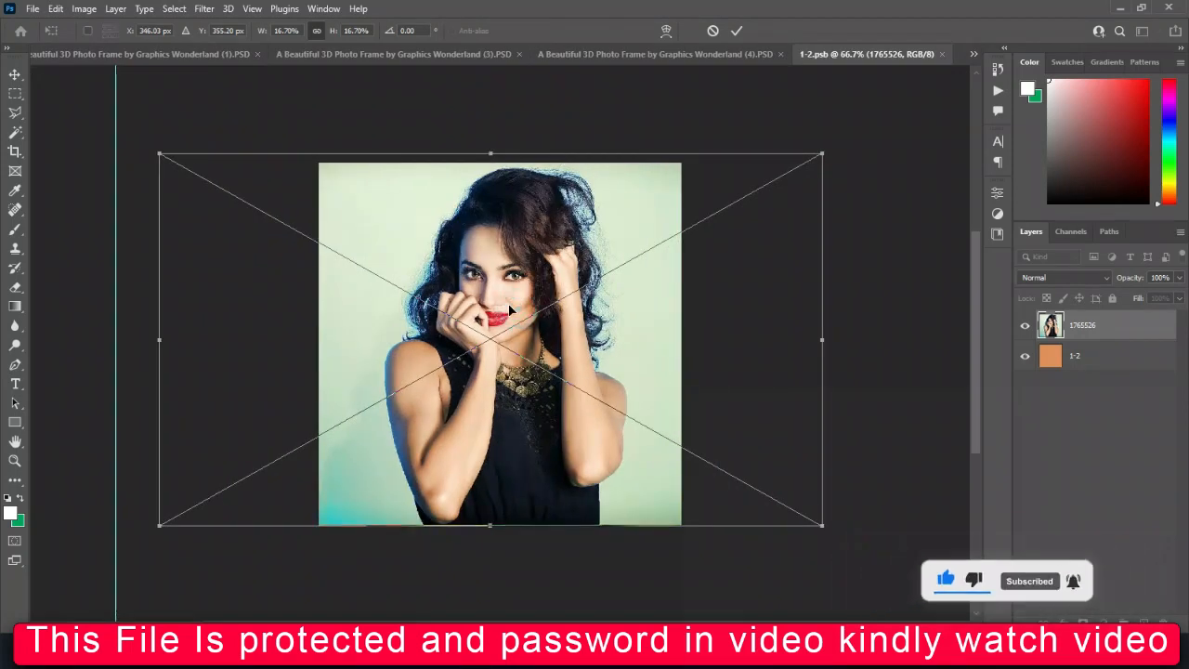
key(Return)
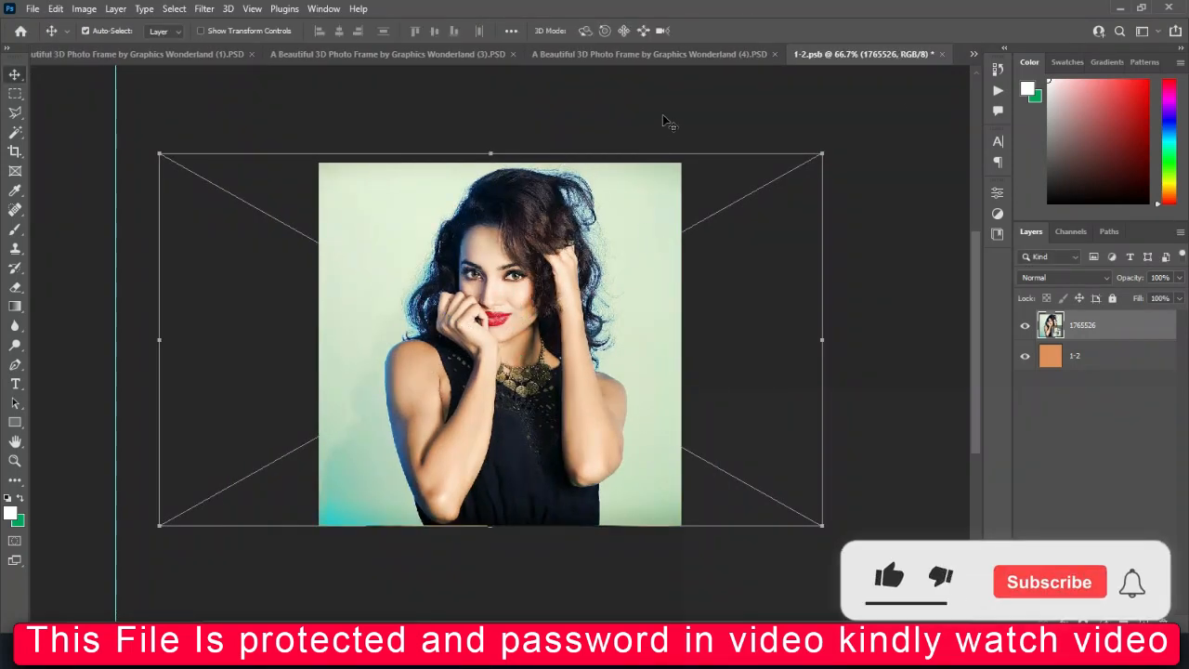
Save and close 1-2.psb, and open photo layer 2's smart object in the cube template
click(945, 55)
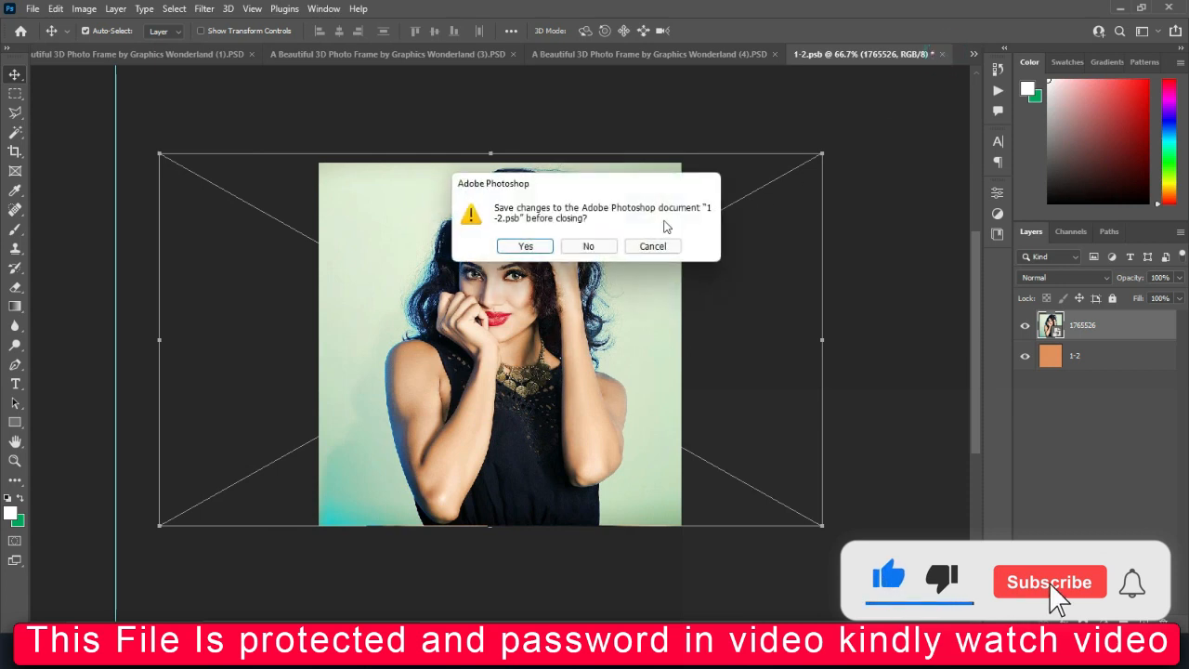
click(556, 246)
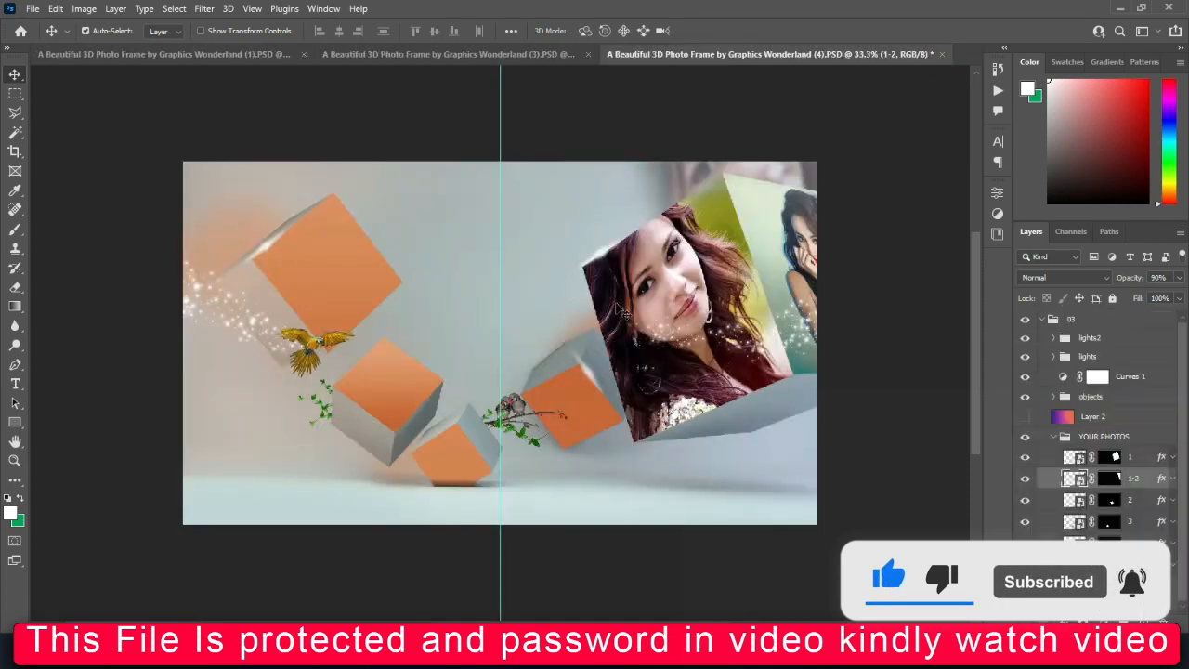
double_click(1075, 501)
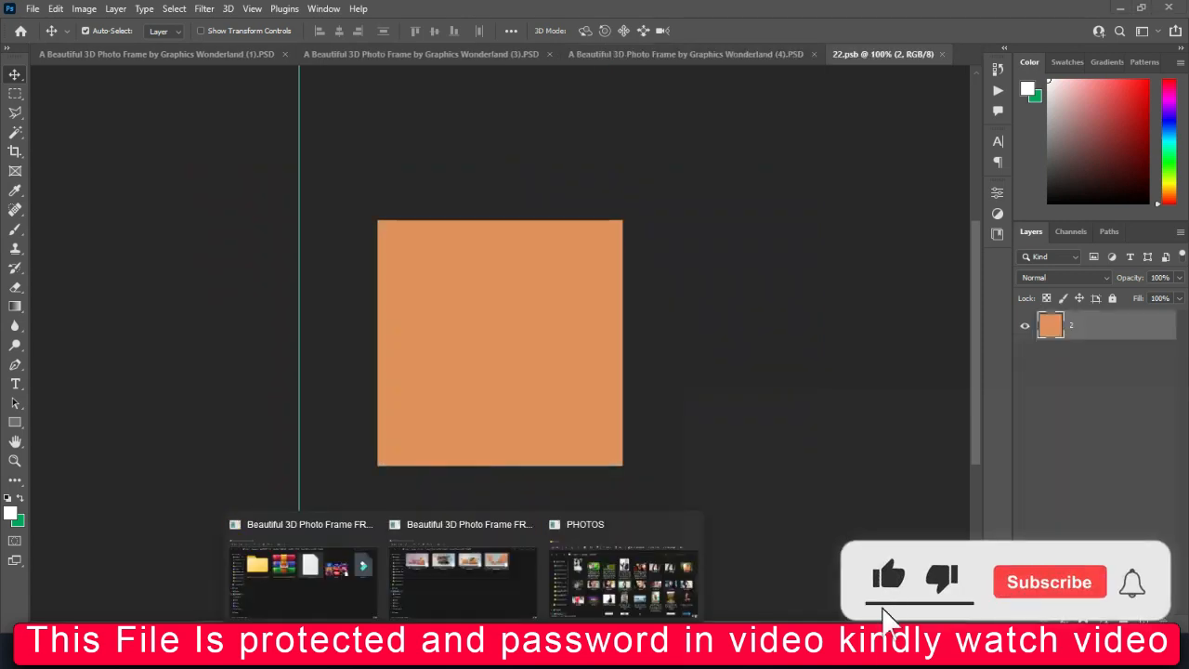
Place picture 1198406 (1) into 22.psb, scale it to about 7.6% to cover the canvas, and save and close the file
click(623, 571)
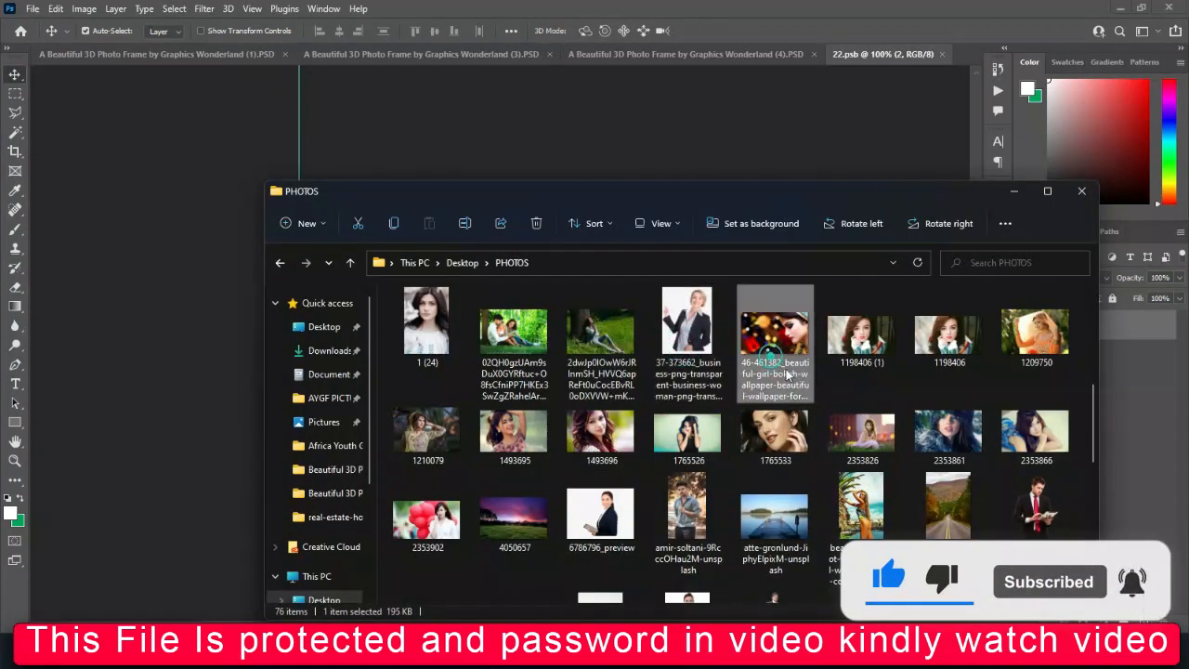
drag(860, 339, 606, 160)
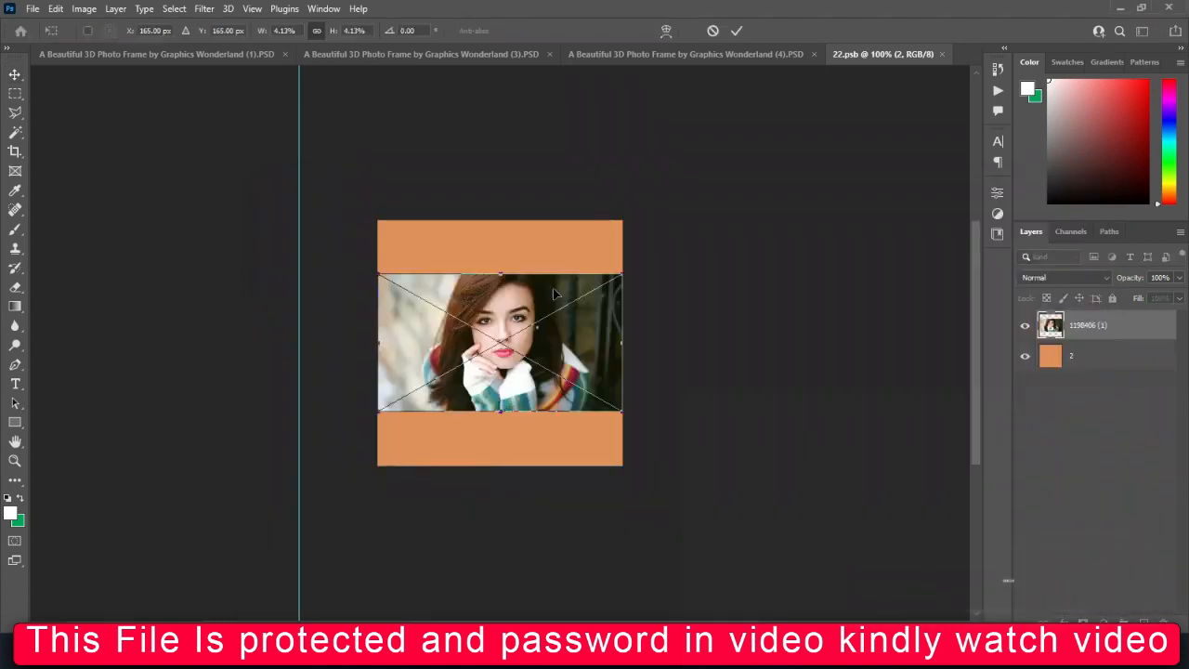
drag(502, 275, 505, 222)
drag(501, 411, 505, 471)
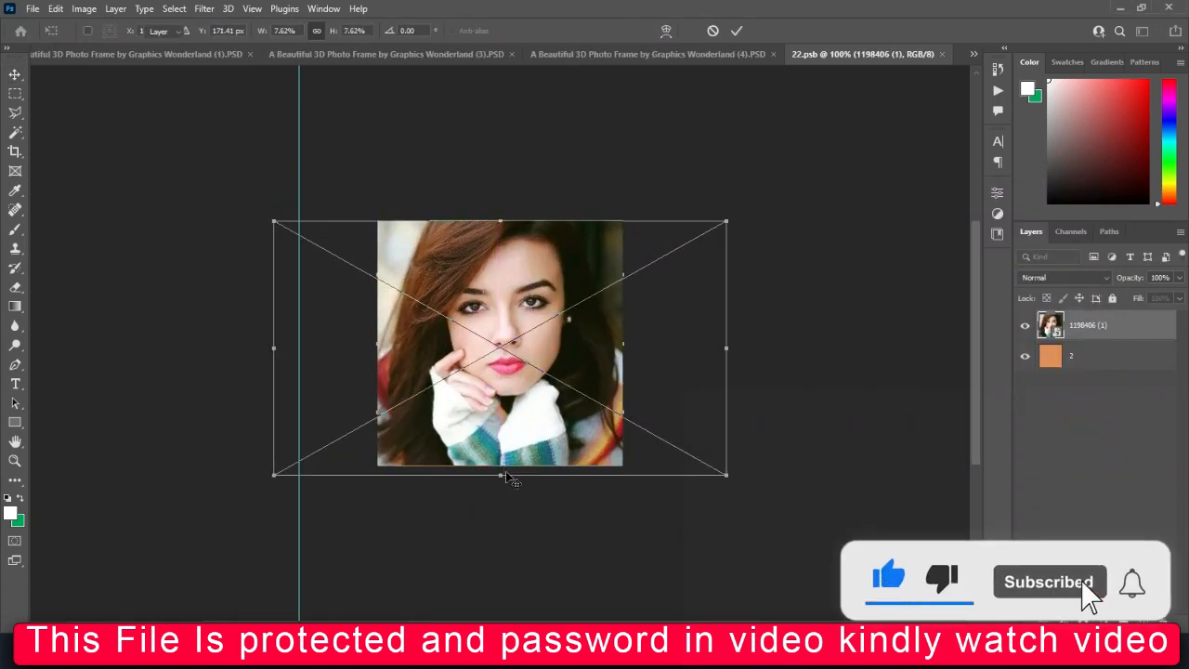
key(Return)
click(942, 53)
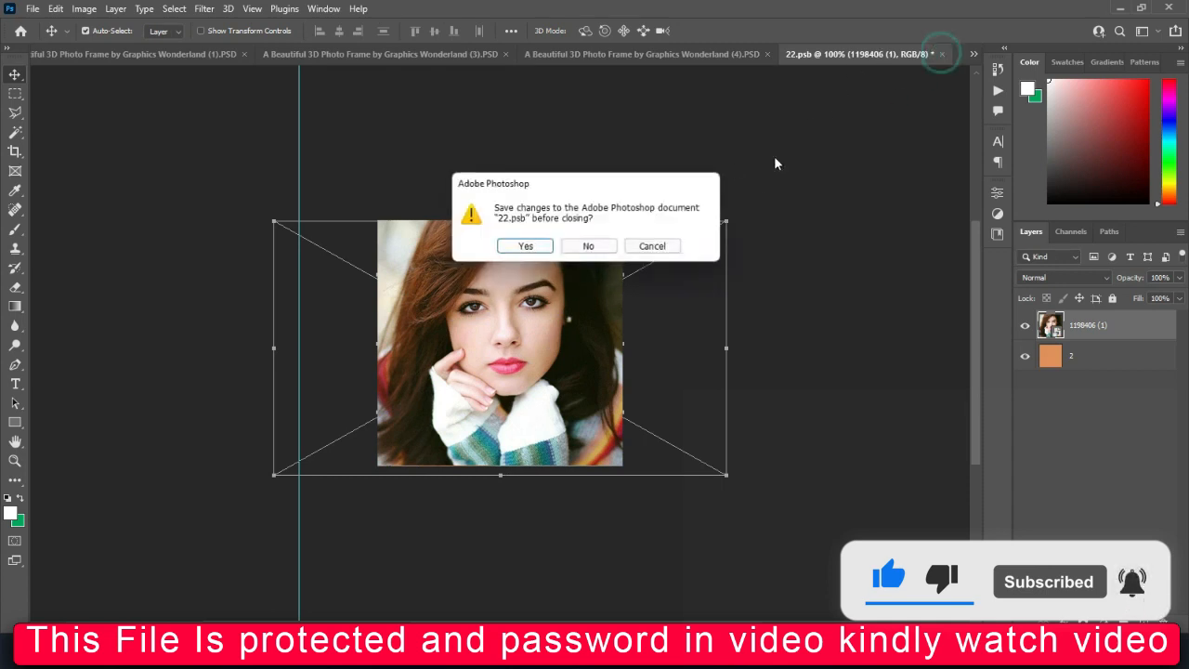
click(524, 244)
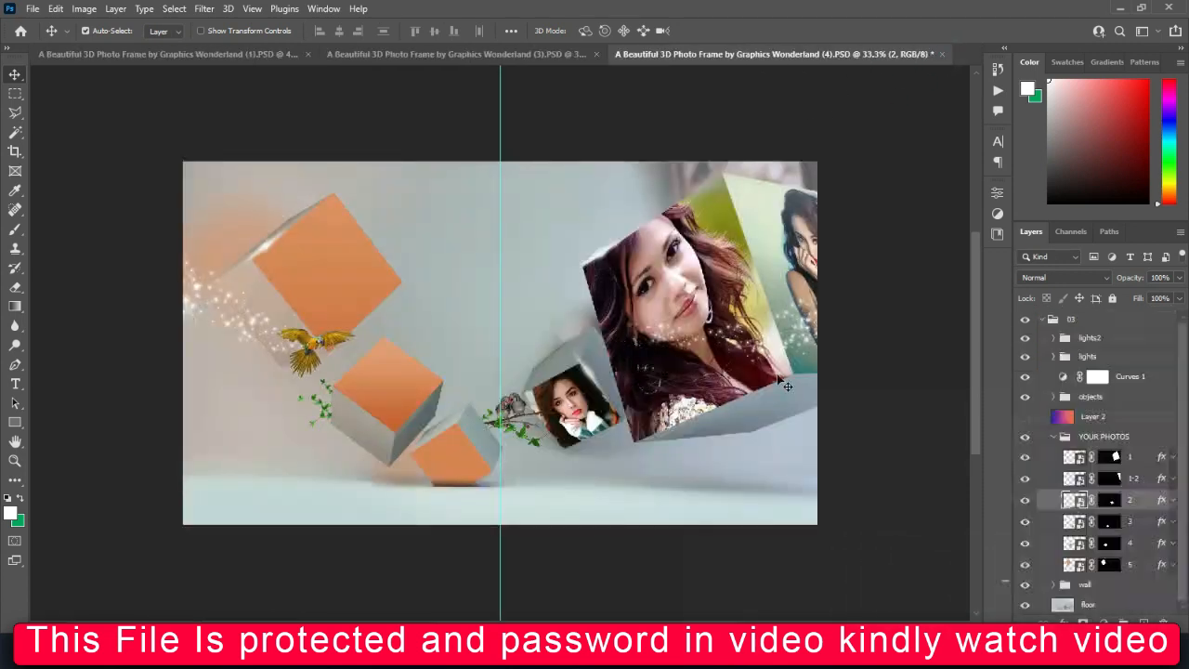
Open photo layer 3's smart object and place picture 1493695 from the PHOTOS folder into it
double_click(1075, 522)
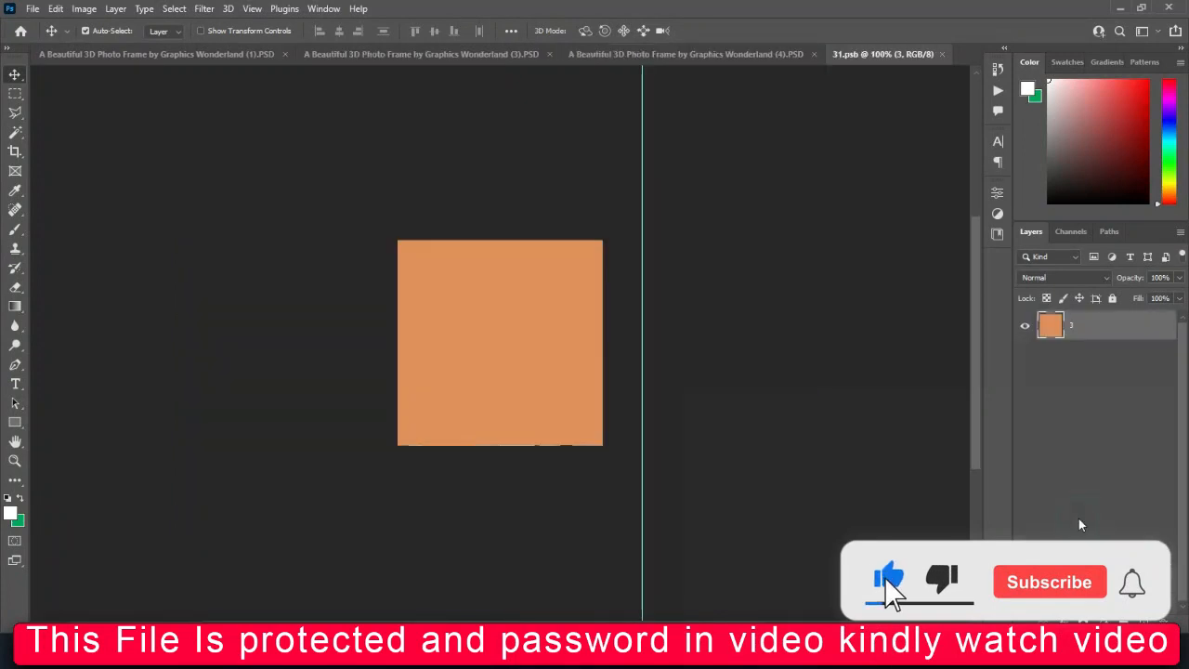
click(564, 589)
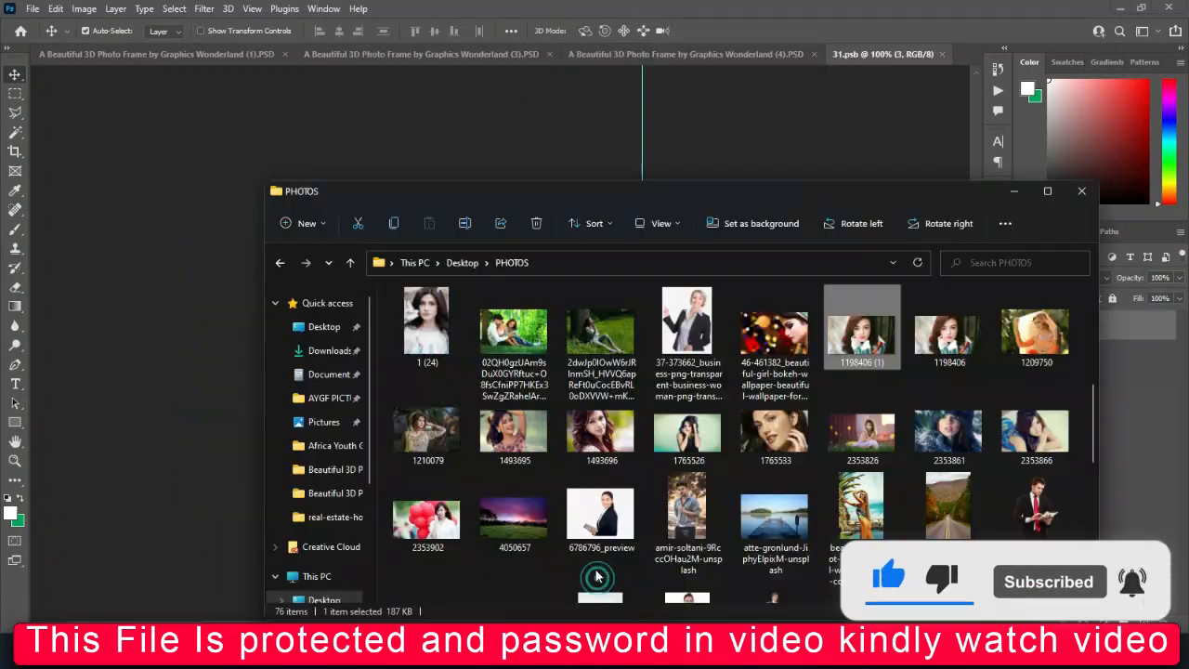
click(603, 432)
click(509, 423)
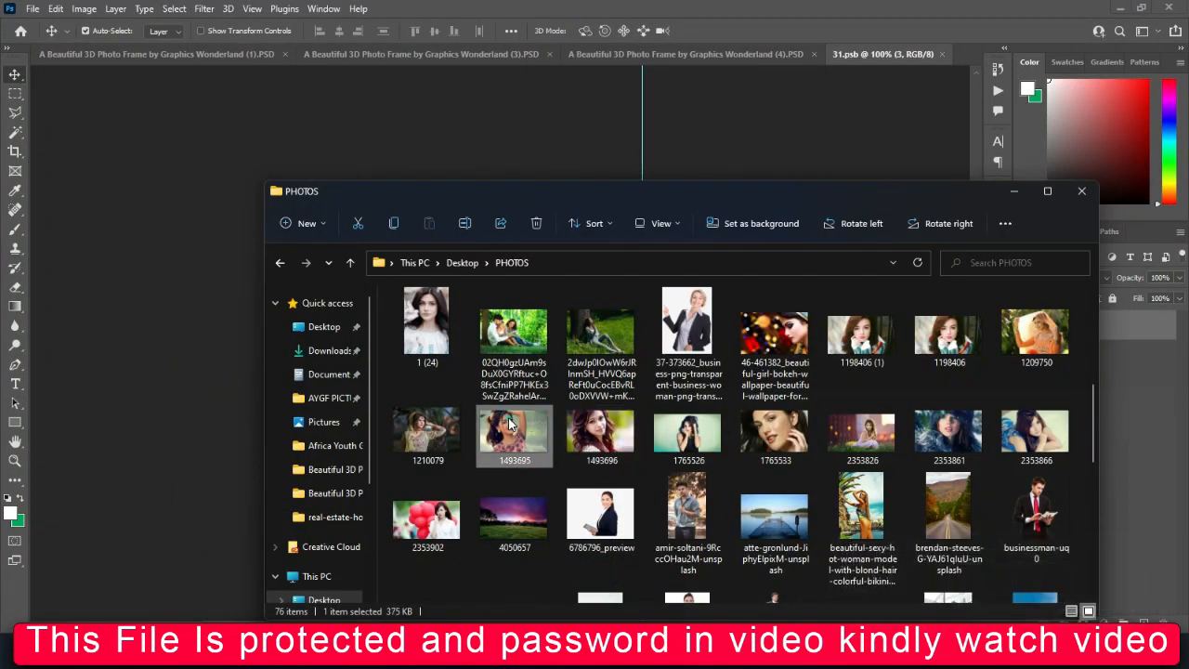
drag(479, 292, 460, 135)
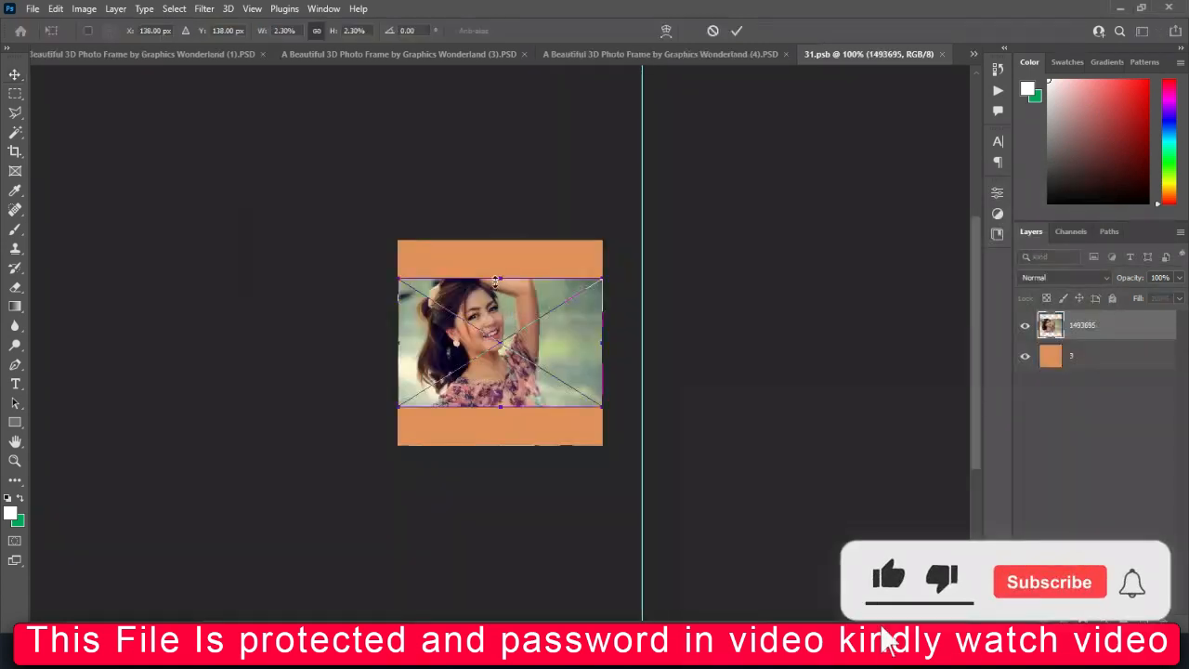
Scale picture 1493695 to about 3.9%, shift it right so the woman fills the canvas, and save and close 31.psb
drag(501, 246, 501, 241)
drag(499, 406, 504, 457)
drag(512, 399, 537, 396)
key(Return)
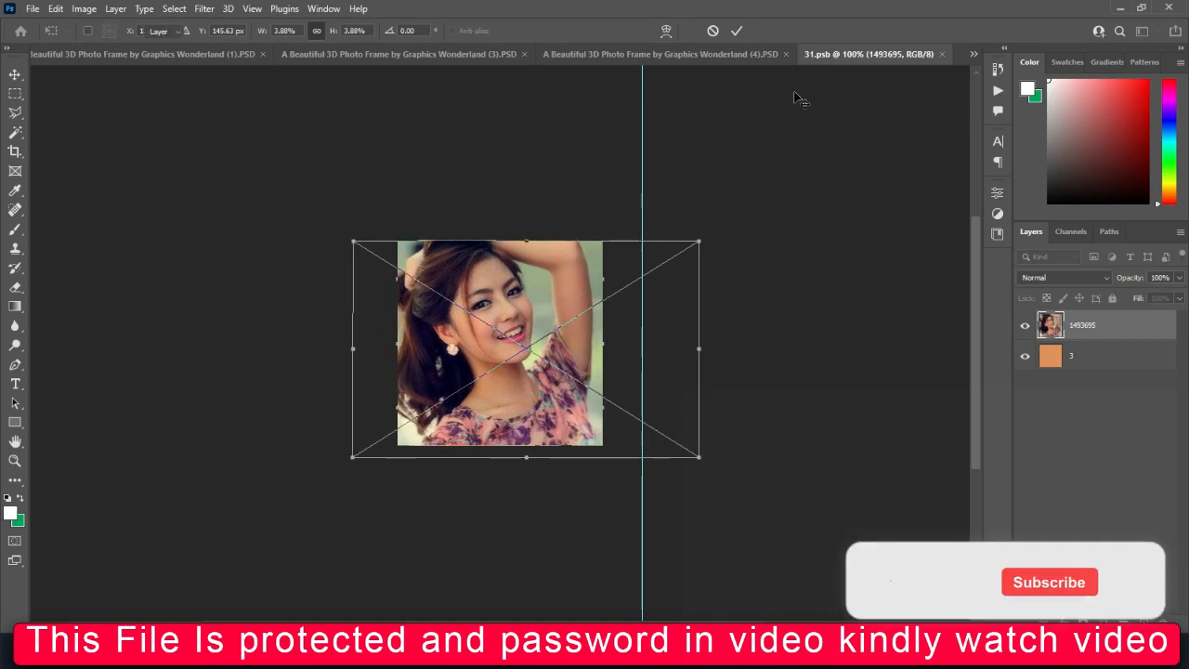
click(944, 55)
click(526, 246)
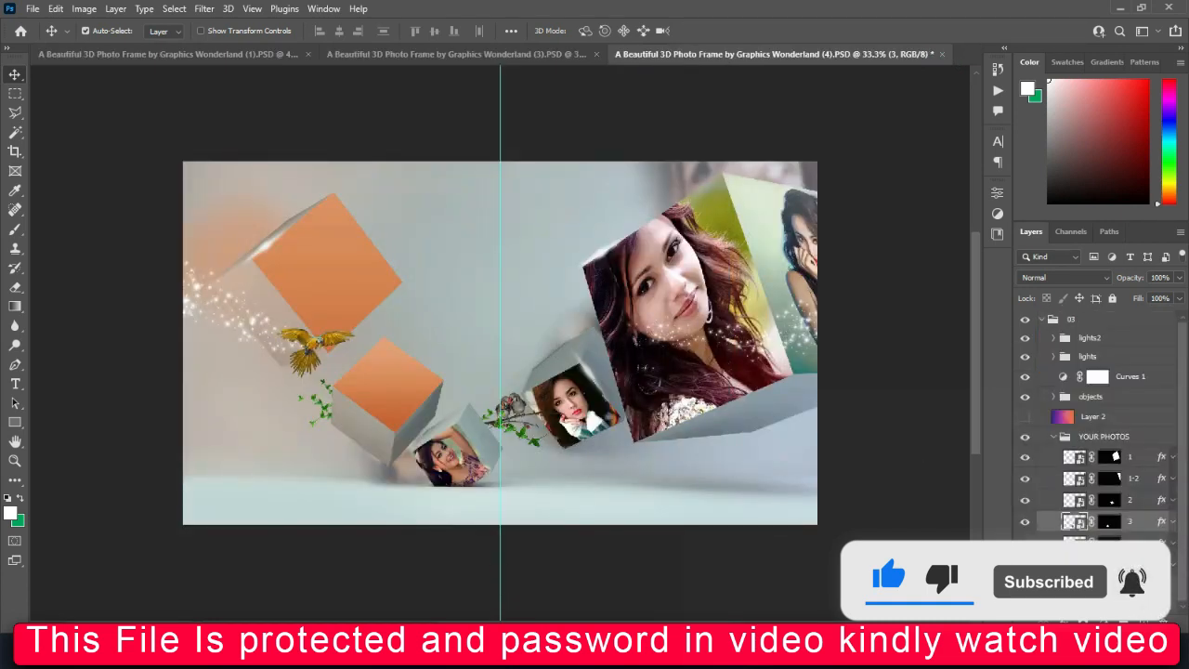
Place picture 2353861 into photo layer 4's smart object, scaled to about 7.6% to cover the canvas, and save and close 41.psb
double_click(1075, 543)
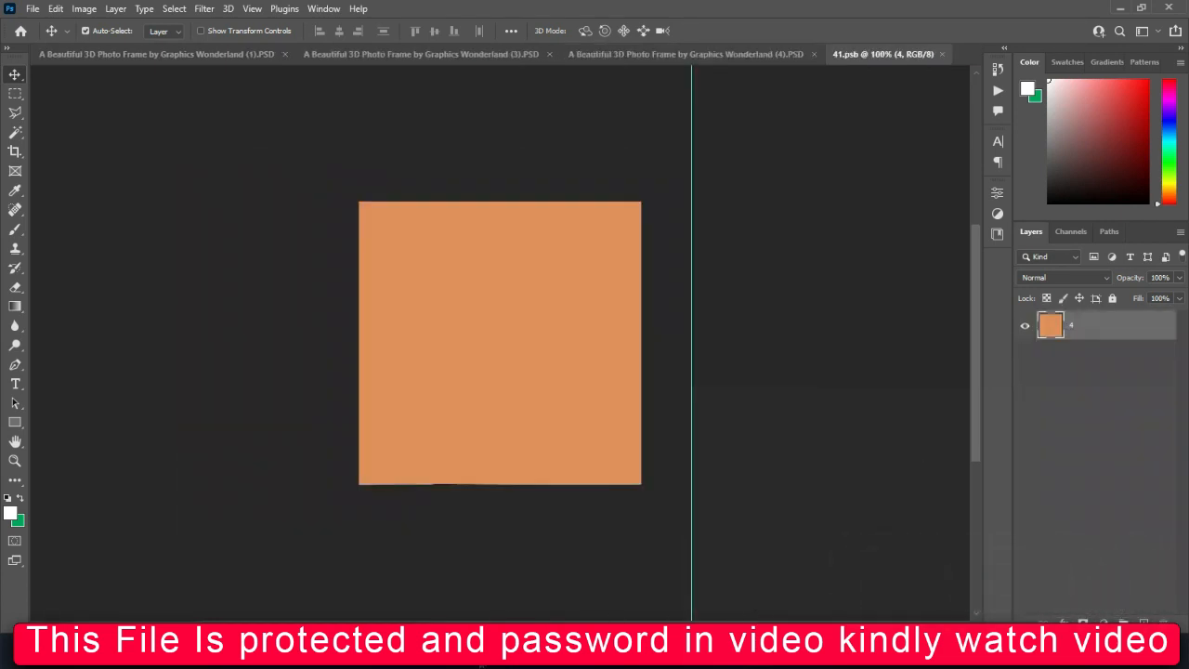
mouse_move(472, 657)
click(636, 576)
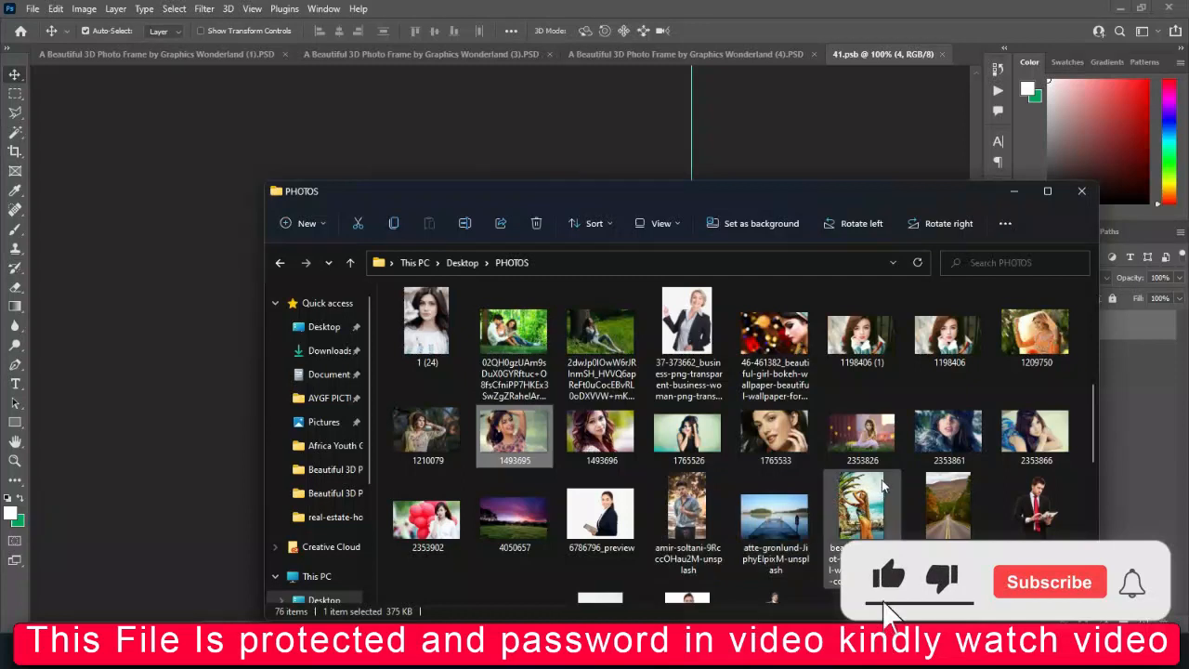
drag(948, 432, 502, 201)
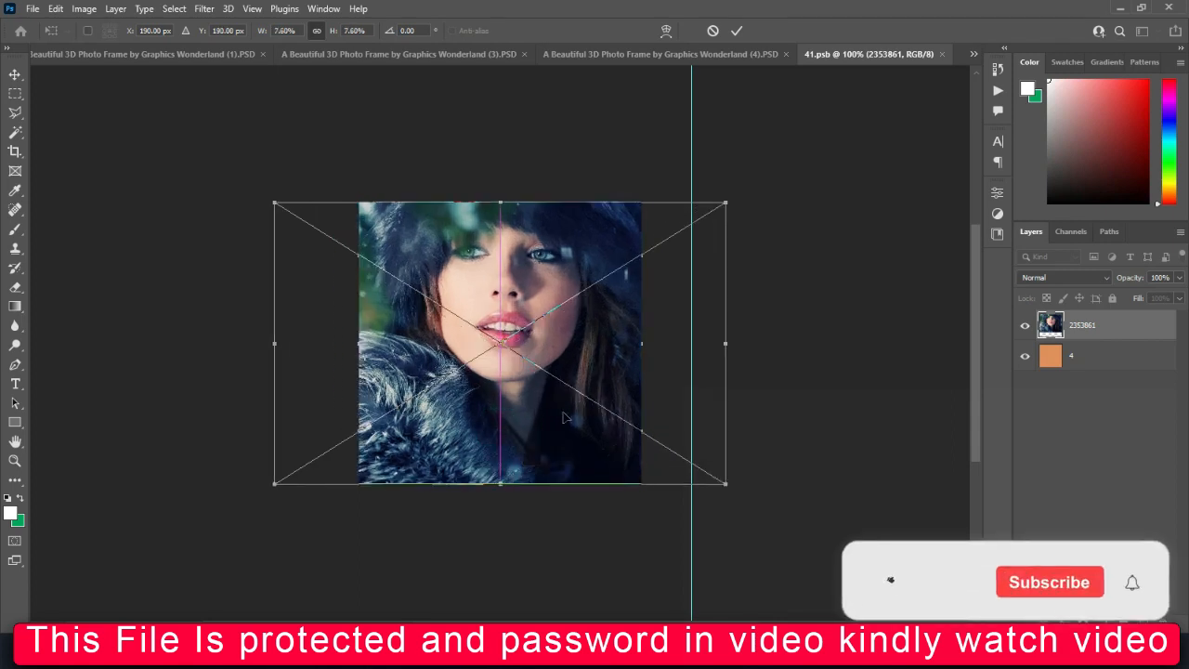
click(737, 31)
click(937, 54)
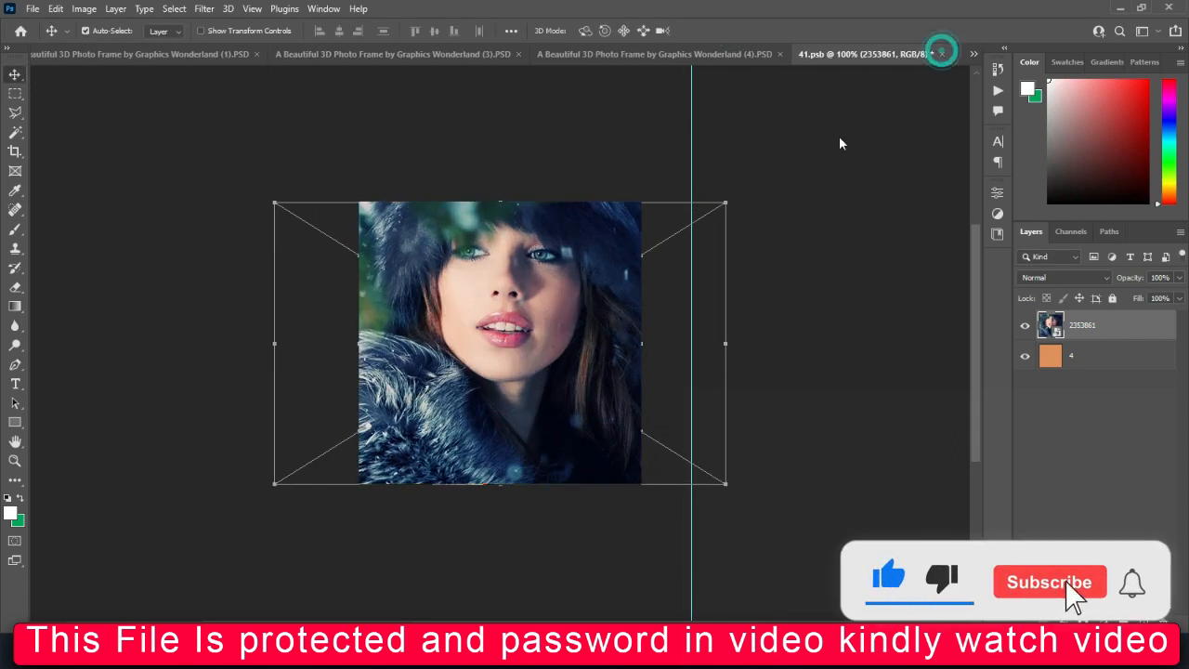
click(523, 245)
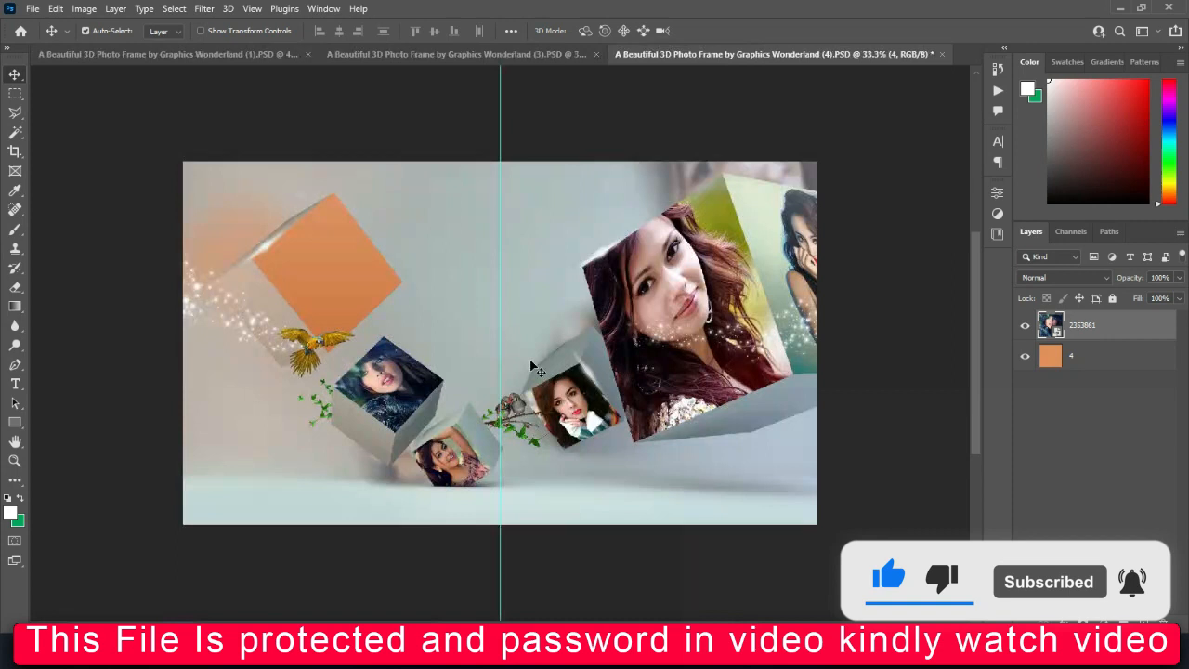
Open photo layer 5's smart object and place picture 2353866 from the PHOTOS folder into it
double_click(1075, 564)
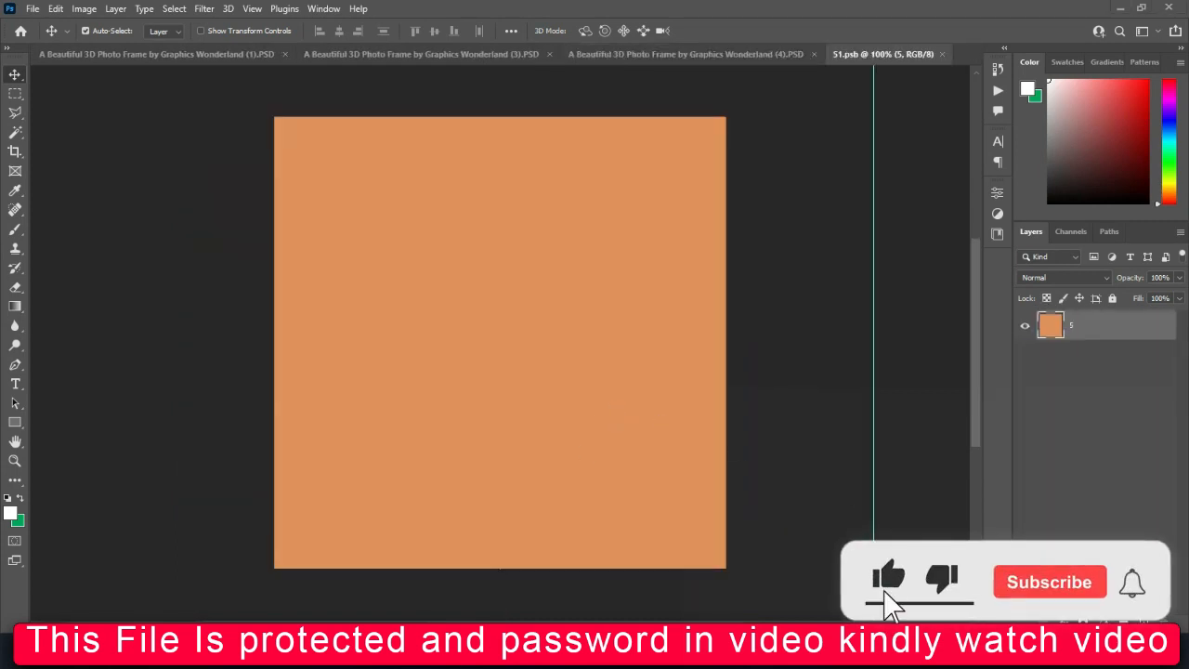
click(488, 655)
click(750, 12)
mouse_move(502, 618)
click(623, 571)
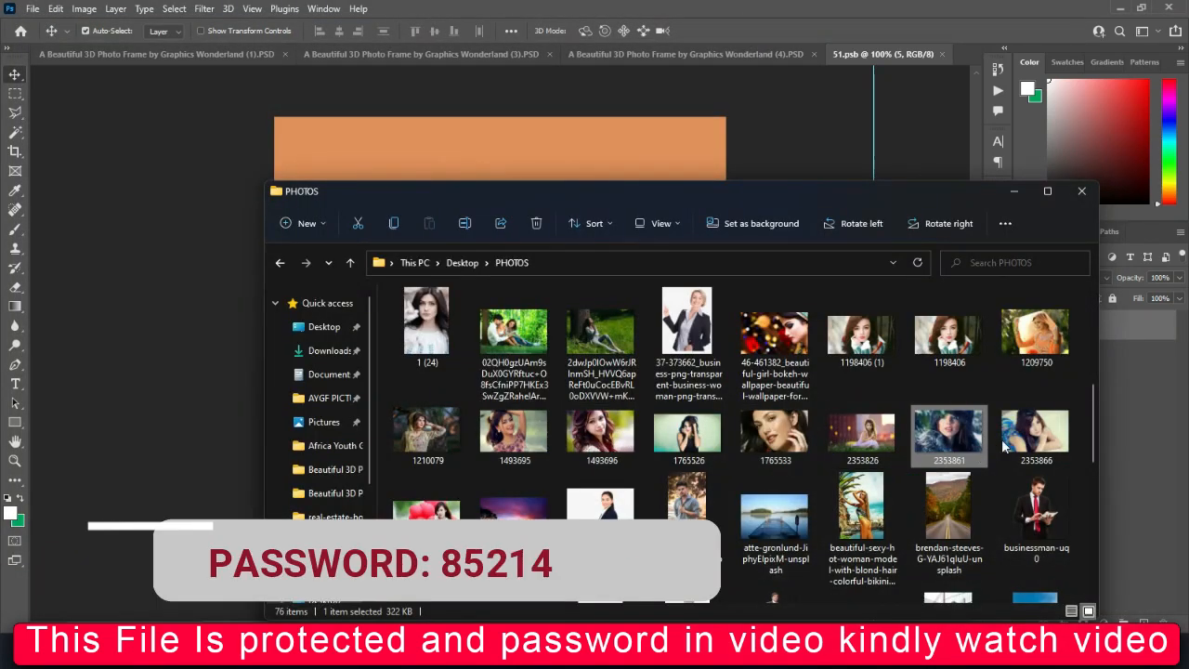
click(1034, 427)
drag(573, 183, 599, 175)
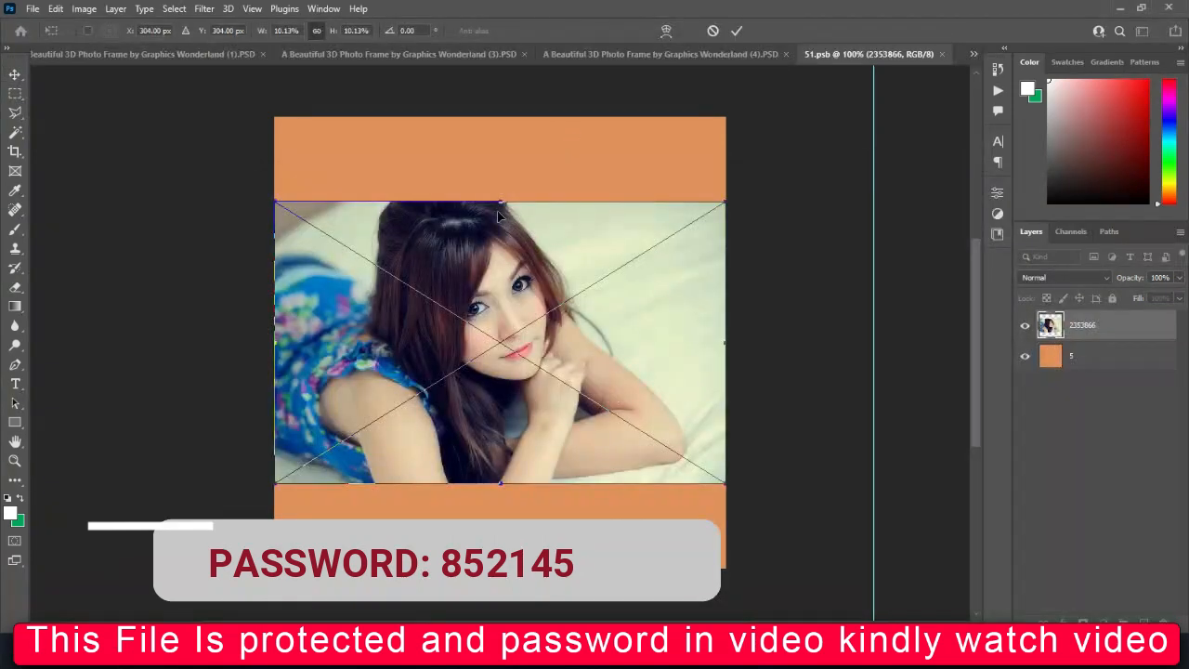
Scale picture 2353866 to about 16.9%, shift it slightly right to cover the canvas, and save and close 51.psb
drag(496, 200, 500, 108)
drag(500, 486, 506, 577)
drag(501, 487, 515, 496)
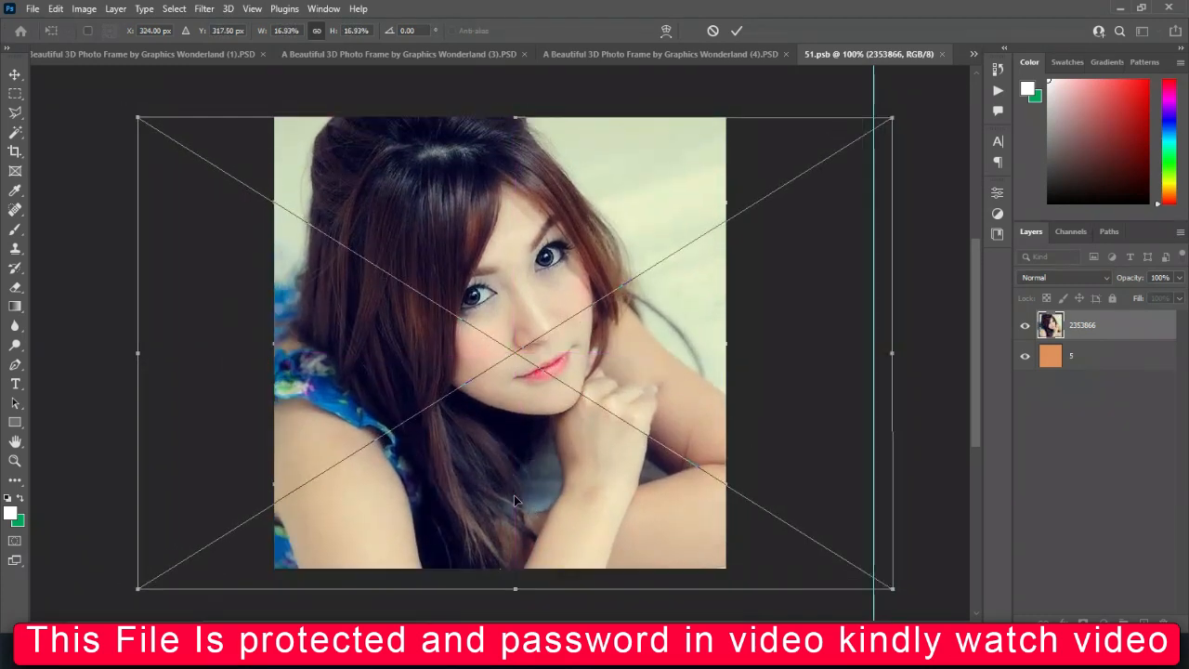
key(Return)
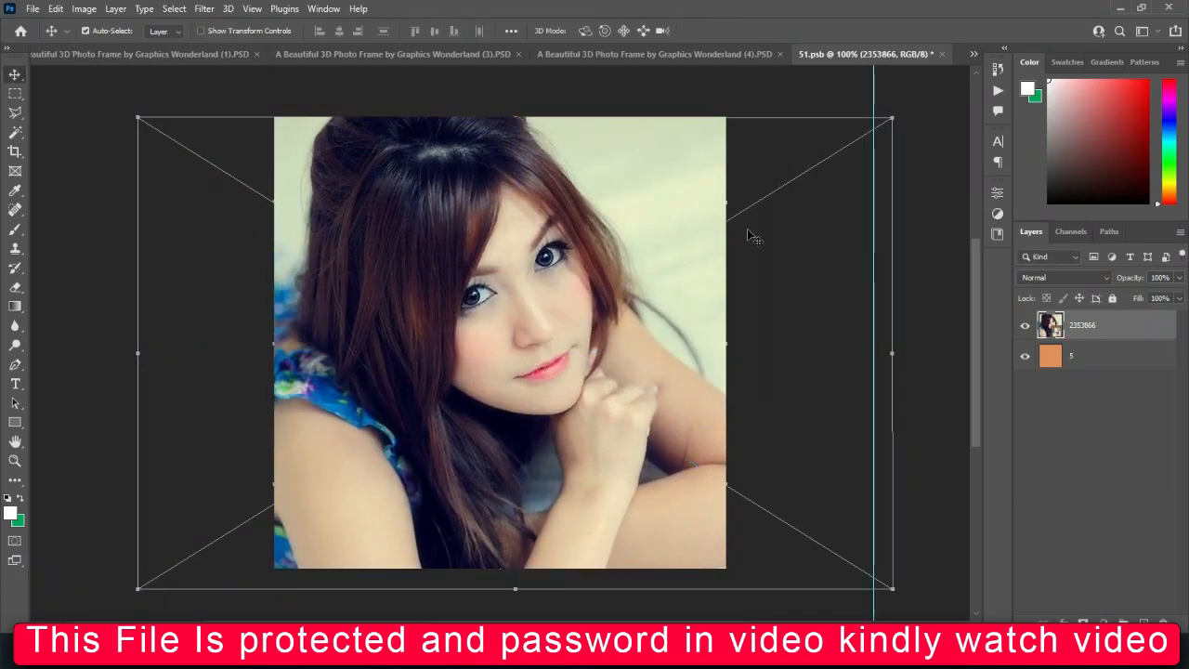
click(941, 55)
click(525, 246)
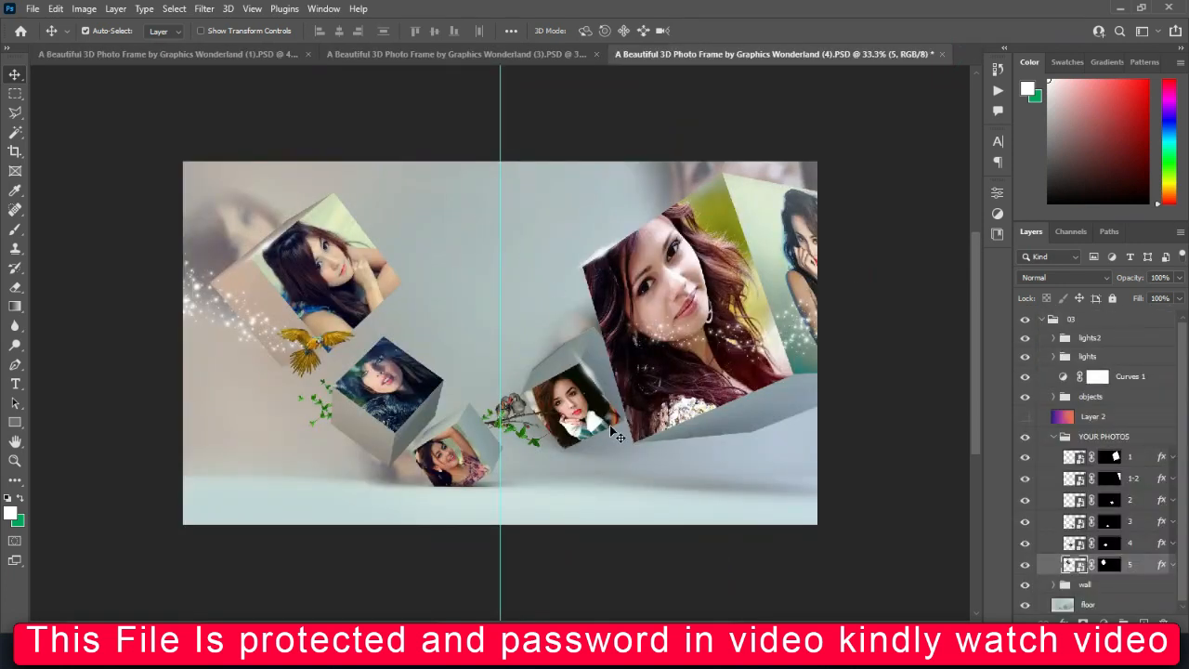
key(ctrl+plus)
key(ctrl+minus)
key(ctrl+minus)
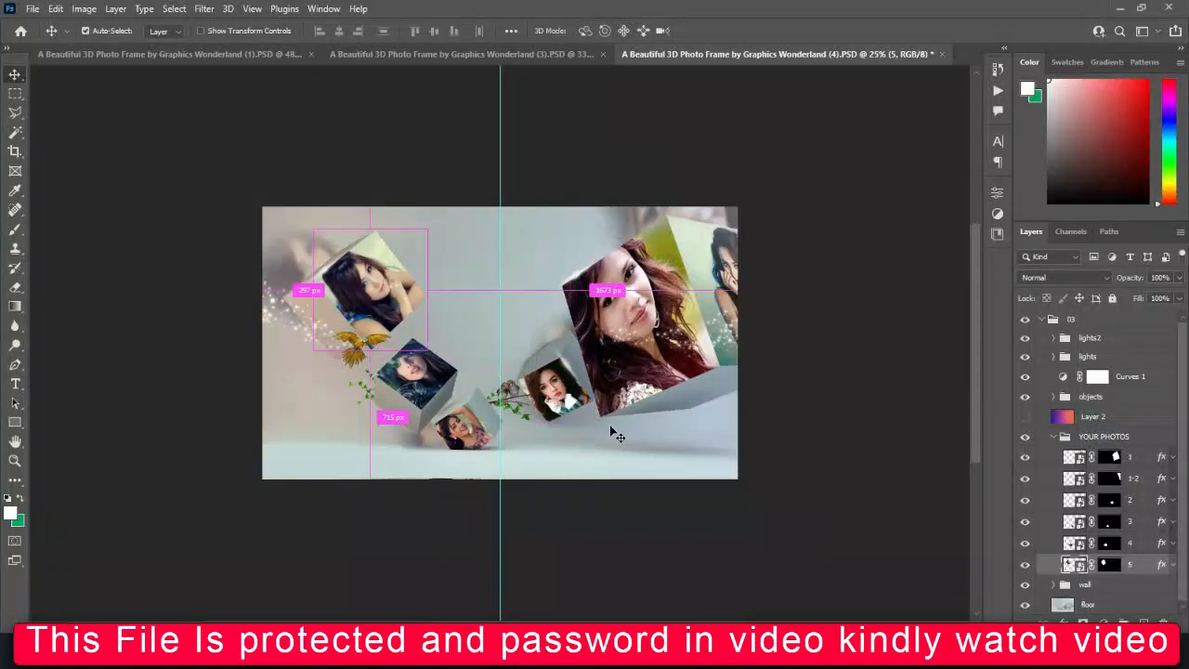
Switch to the template folder in File Explorer, check the combined properties of all four PSD templates, and return to the parent folder
mouse_move(643, 602)
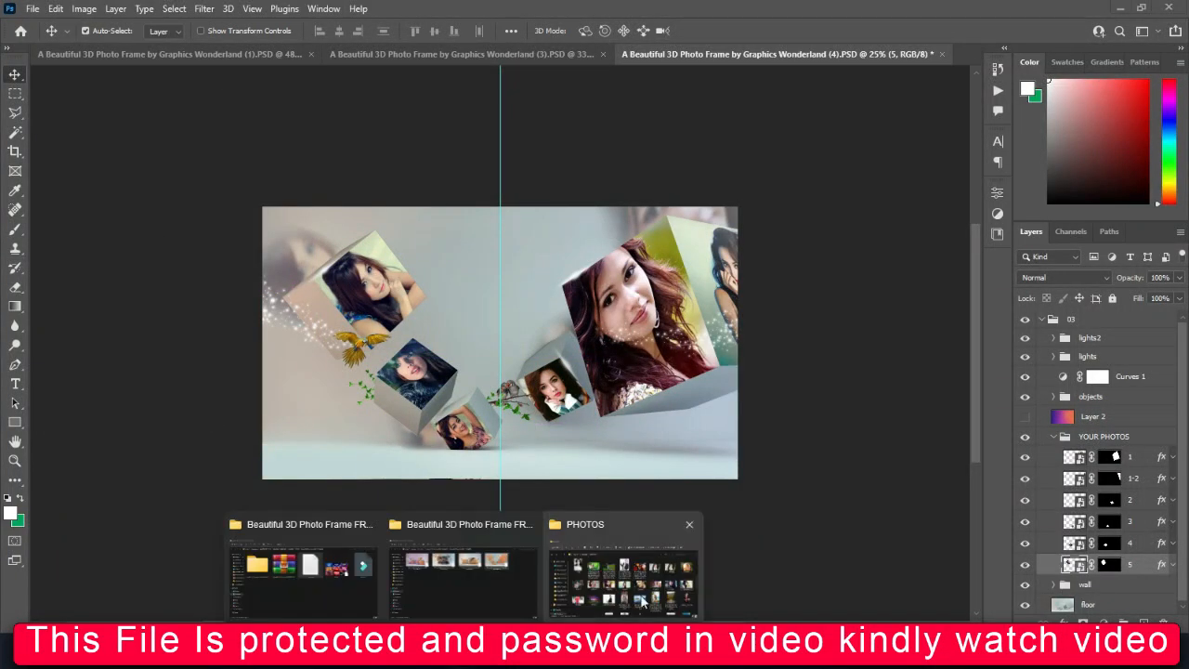
click(516, 590)
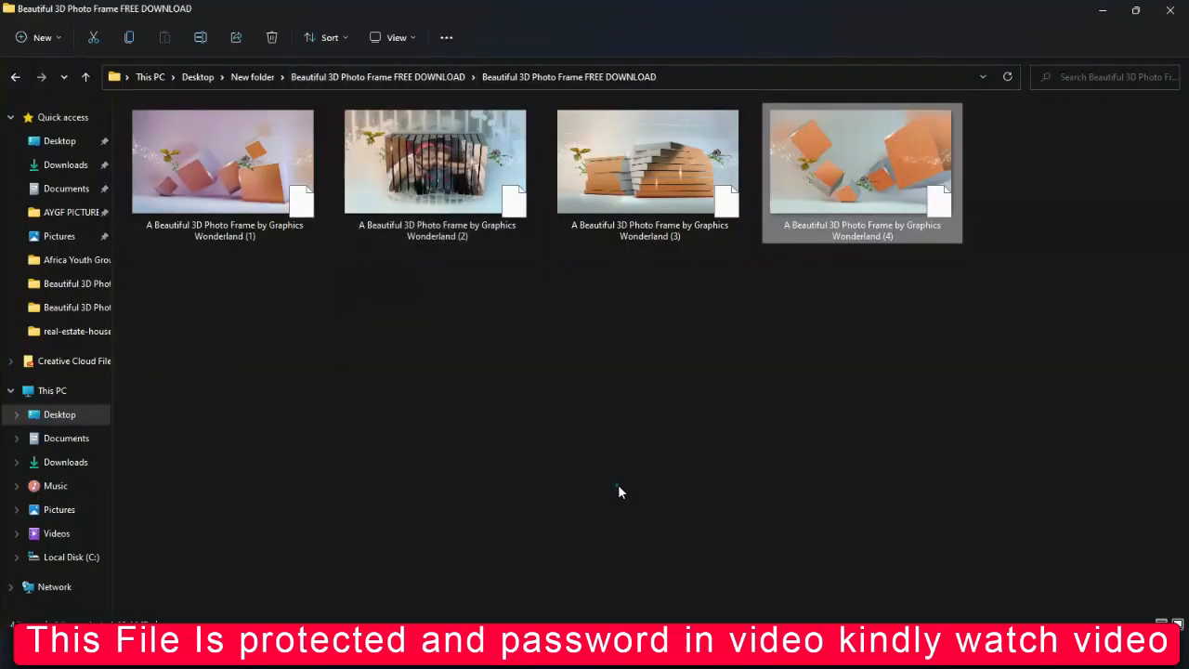
click(619, 486)
key(ctrl+a)
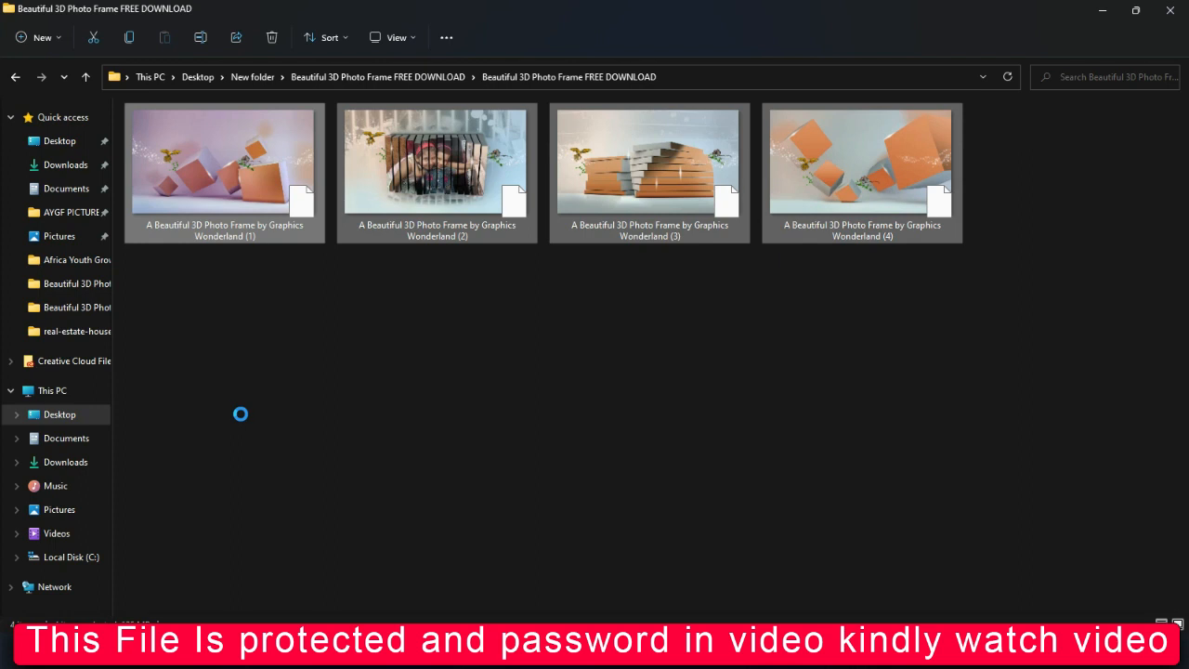
click(245, 286)
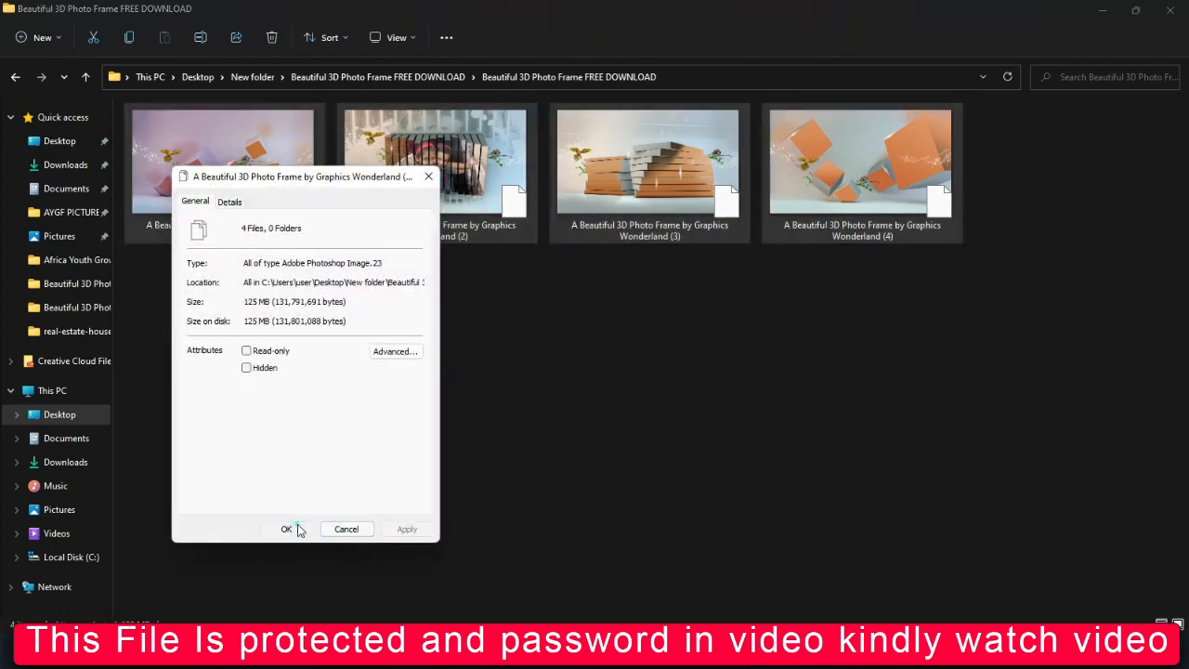
click(297, 528)
click(456, 490)
key(BackSpace)
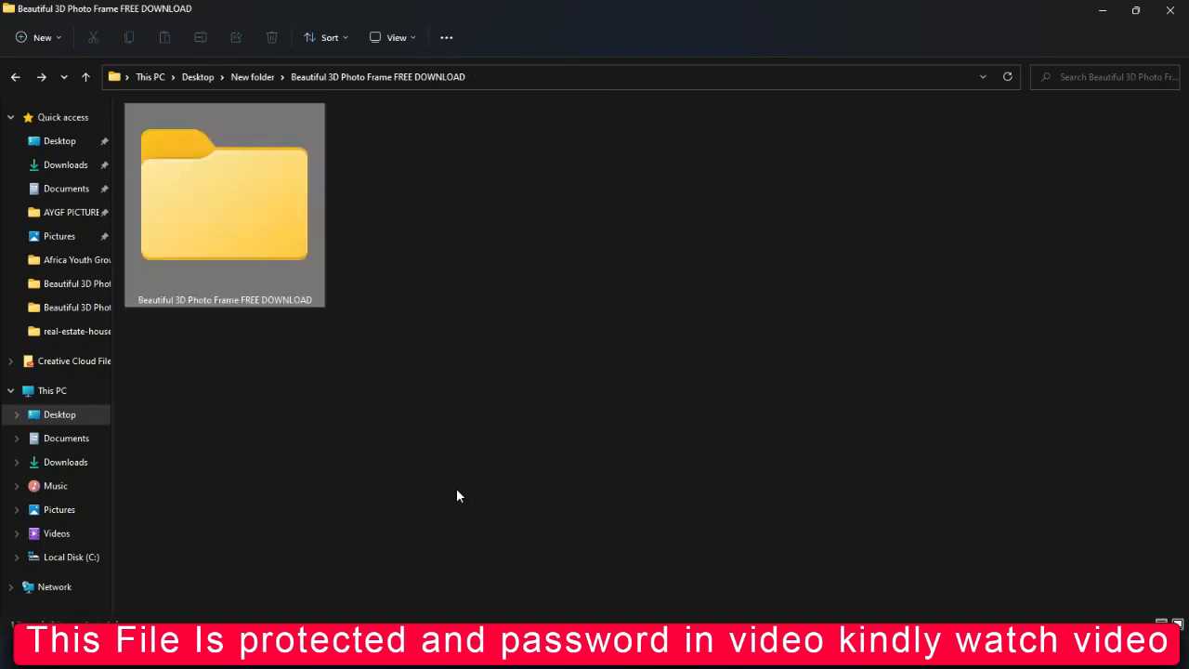
click(531, 331)
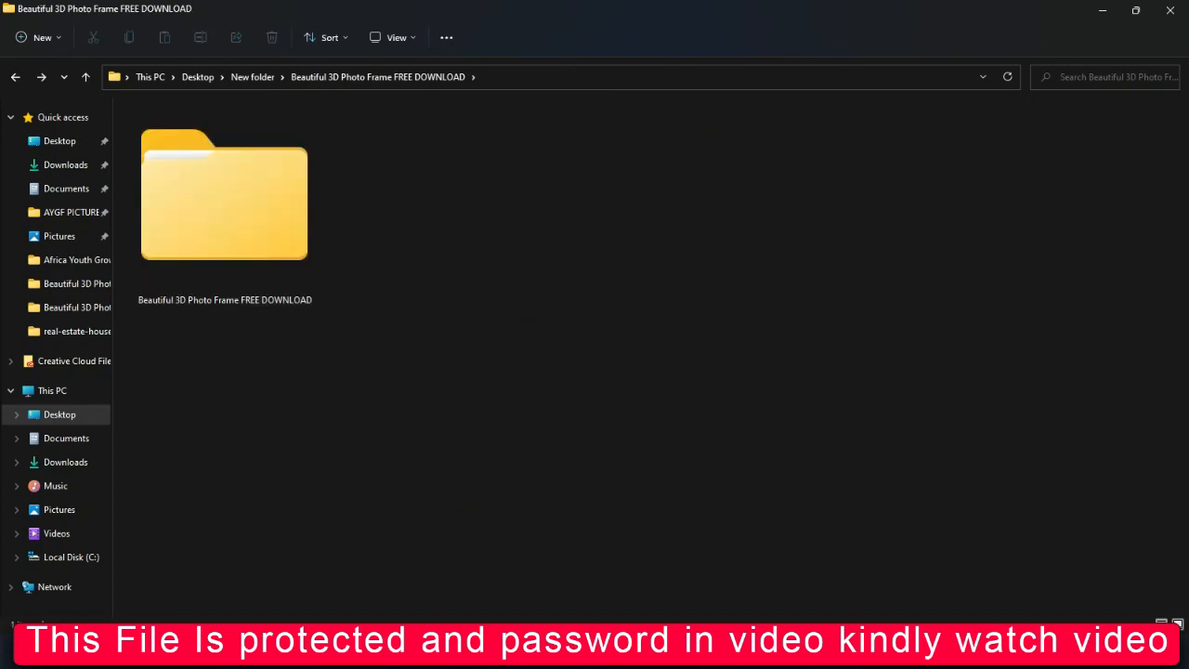
click(1055, 620)
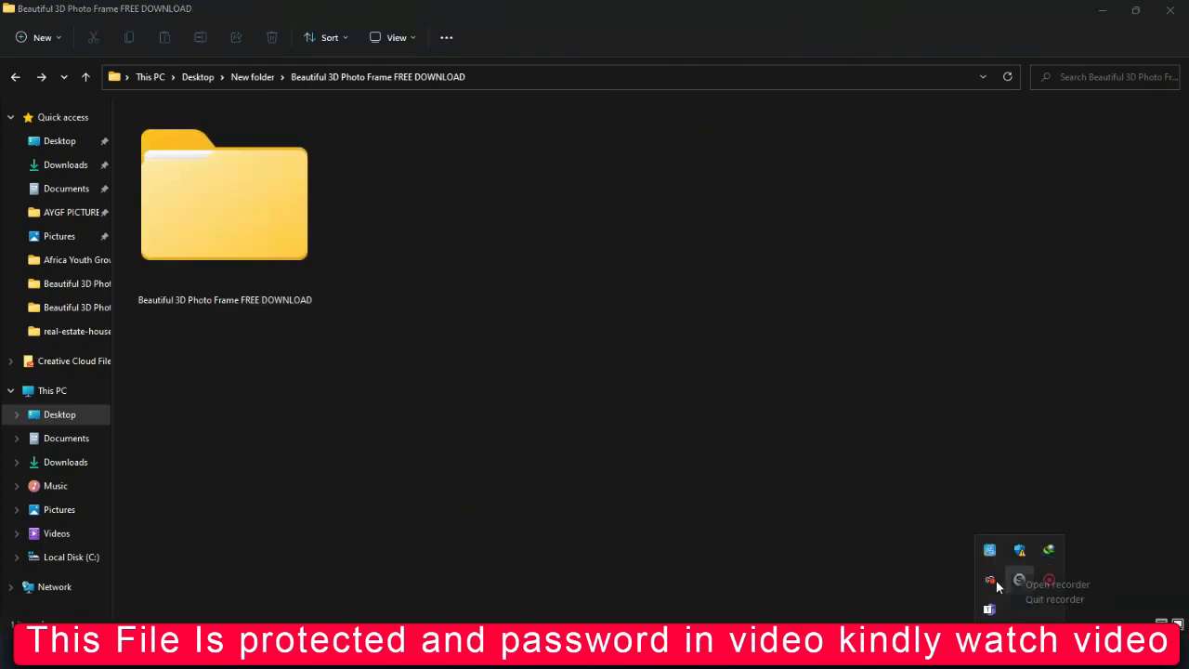